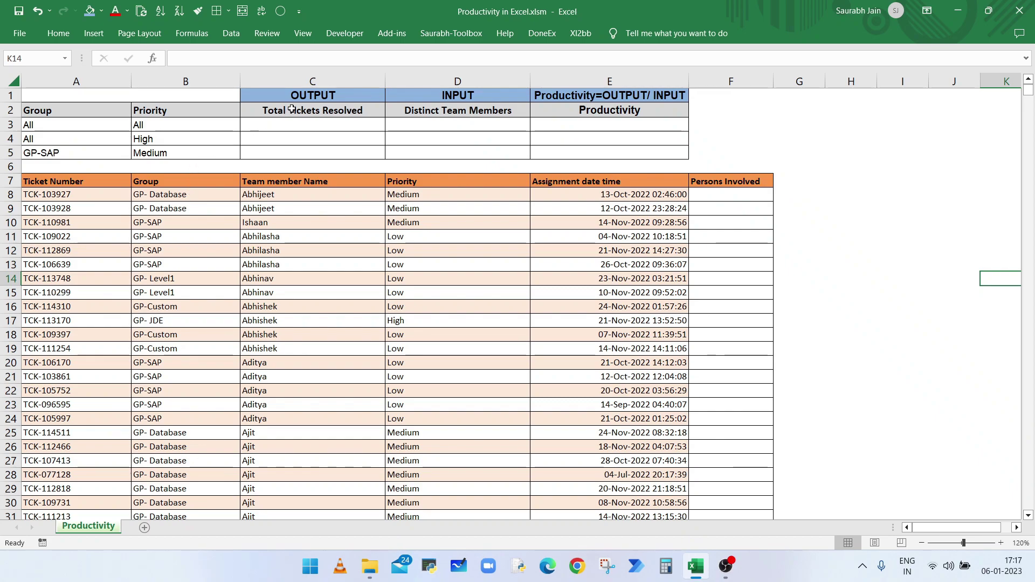
- Enter =COUNTA($A$8:$A$1604) in C3 to count the total tickets resolved for all groups and priorities
click(292, 109)
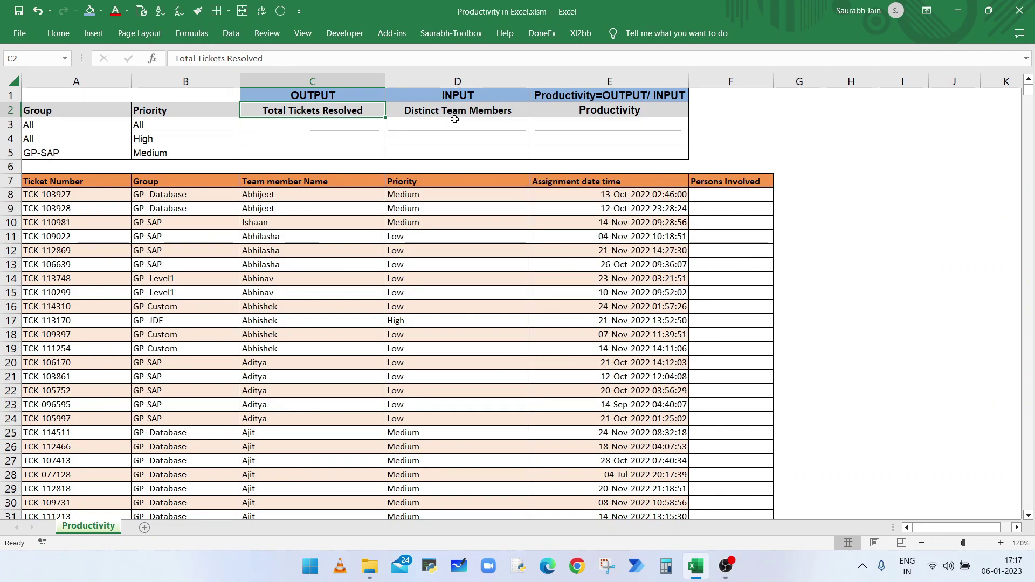
click(329, 127)
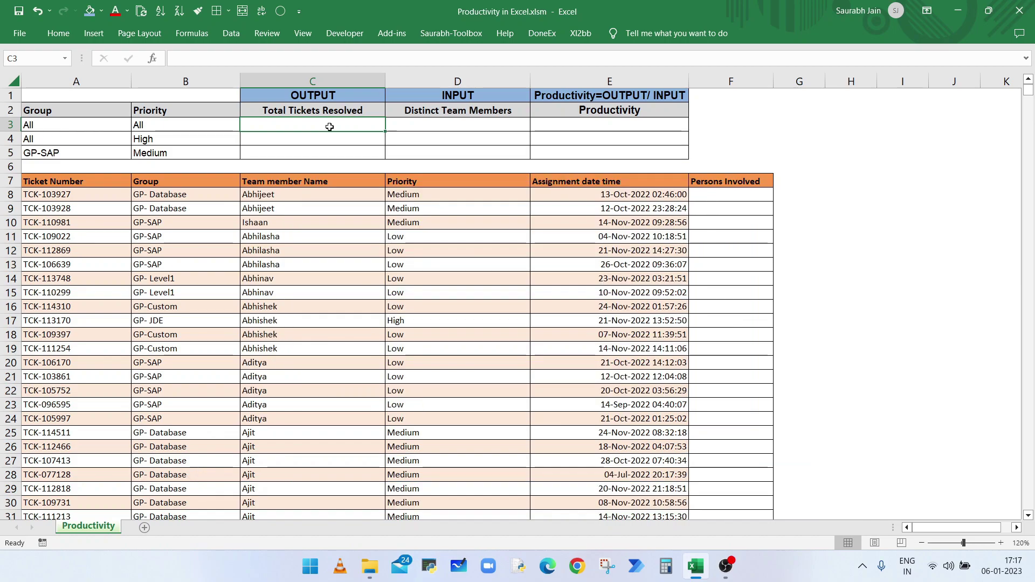
text(=)
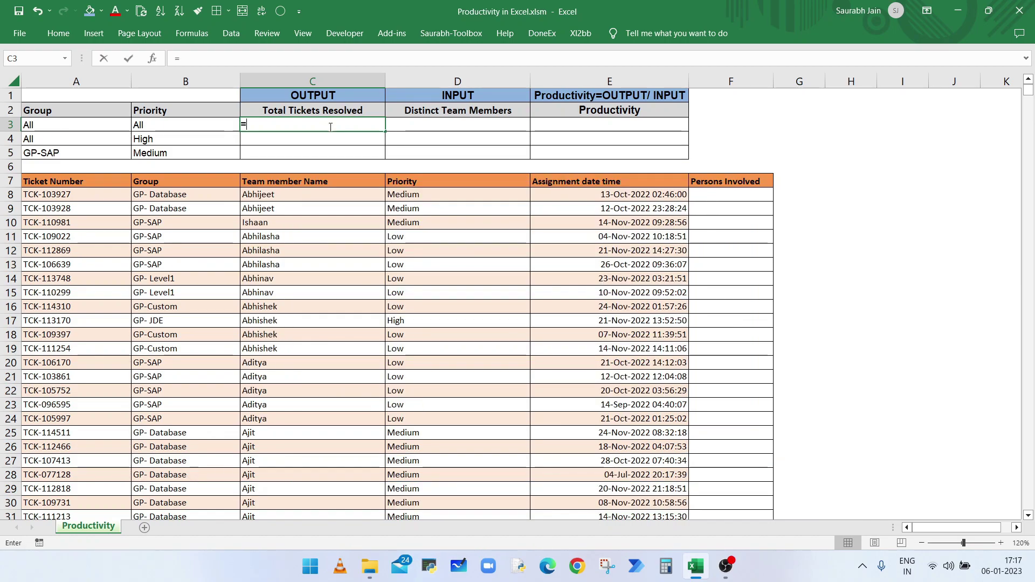
text(COUNTA)
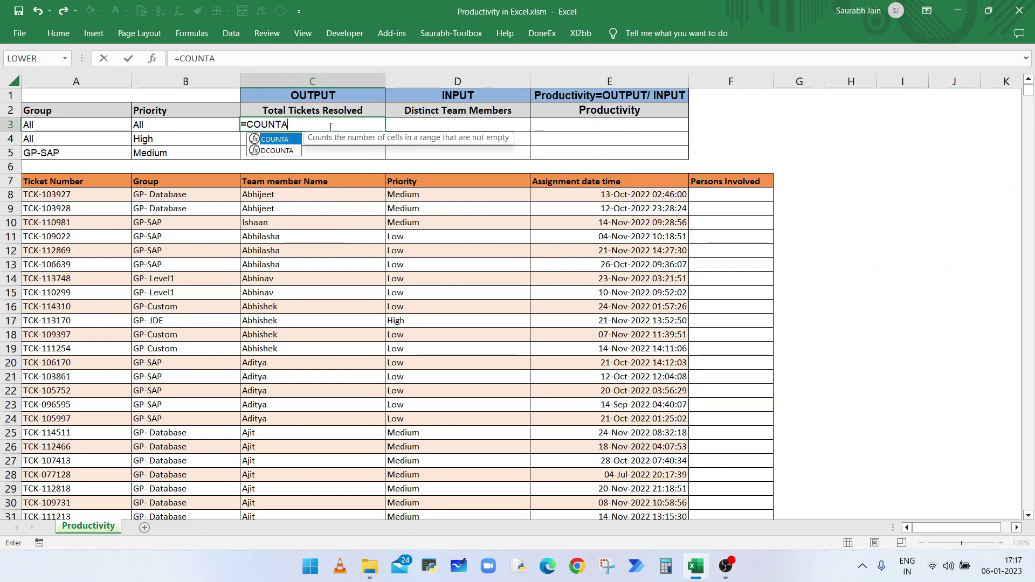
text(()
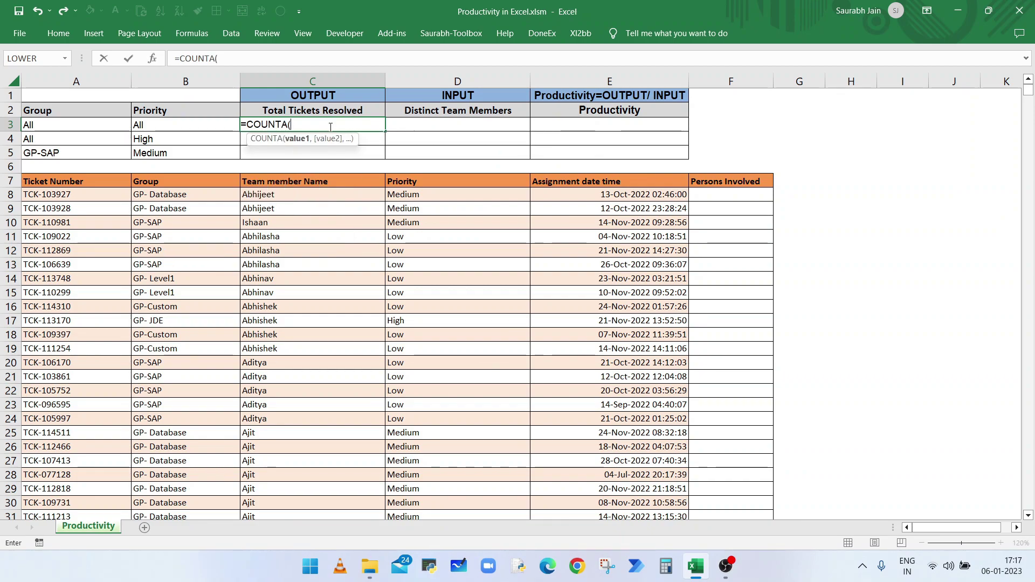
click(47, 198)
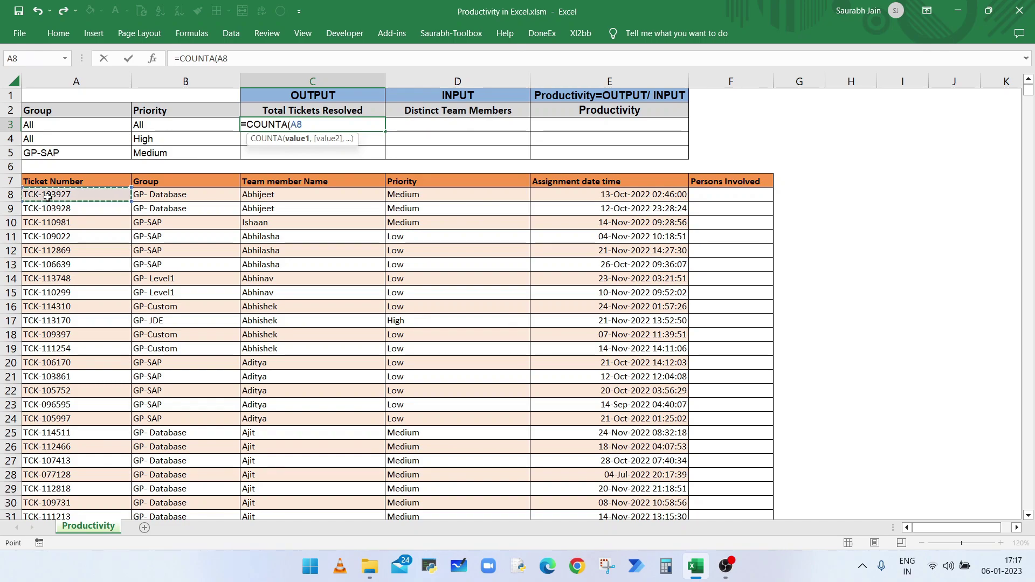
key(ctrl+shift+Down)
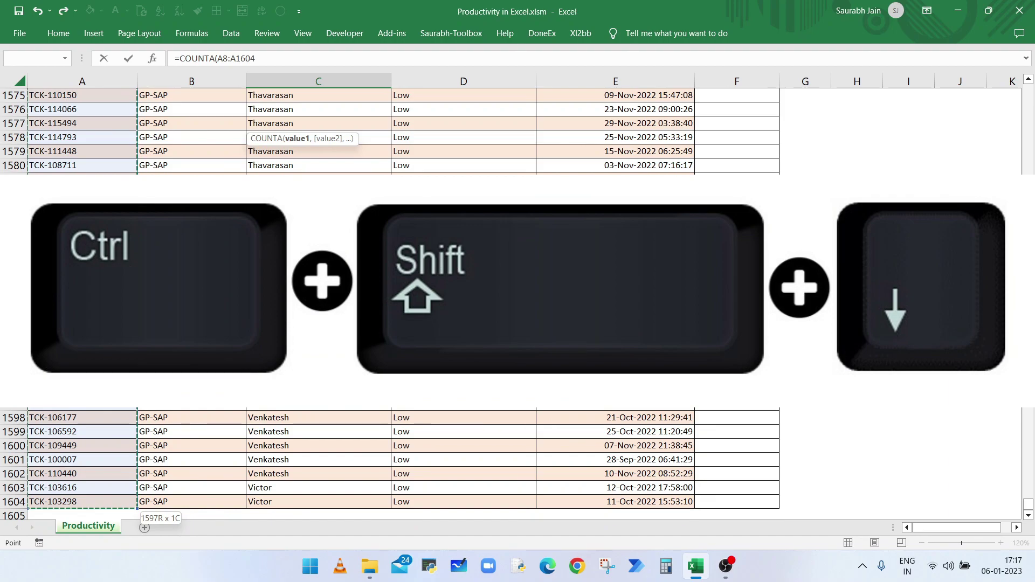
key(F4)
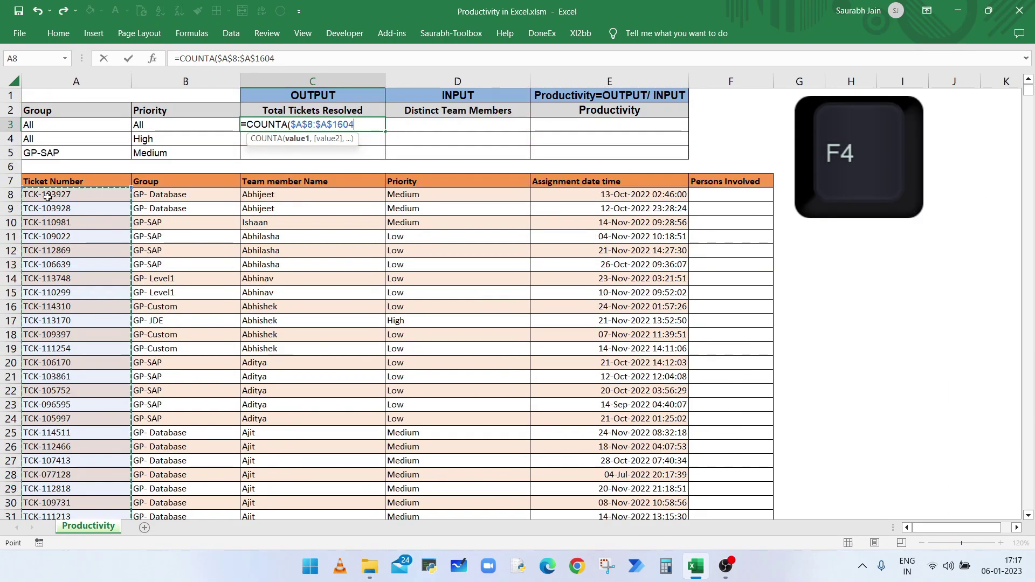
text())
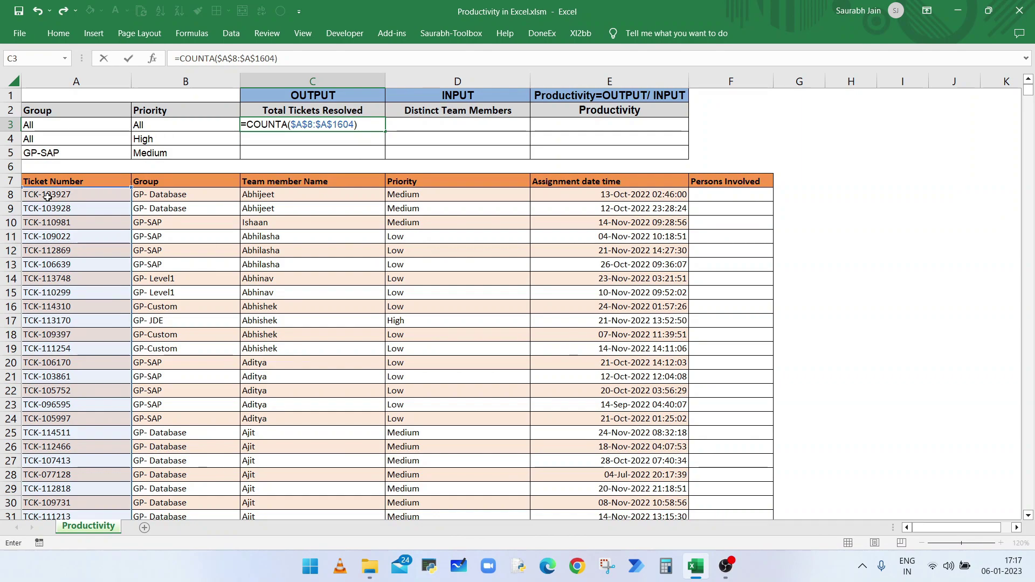
key(ctrl+Return)
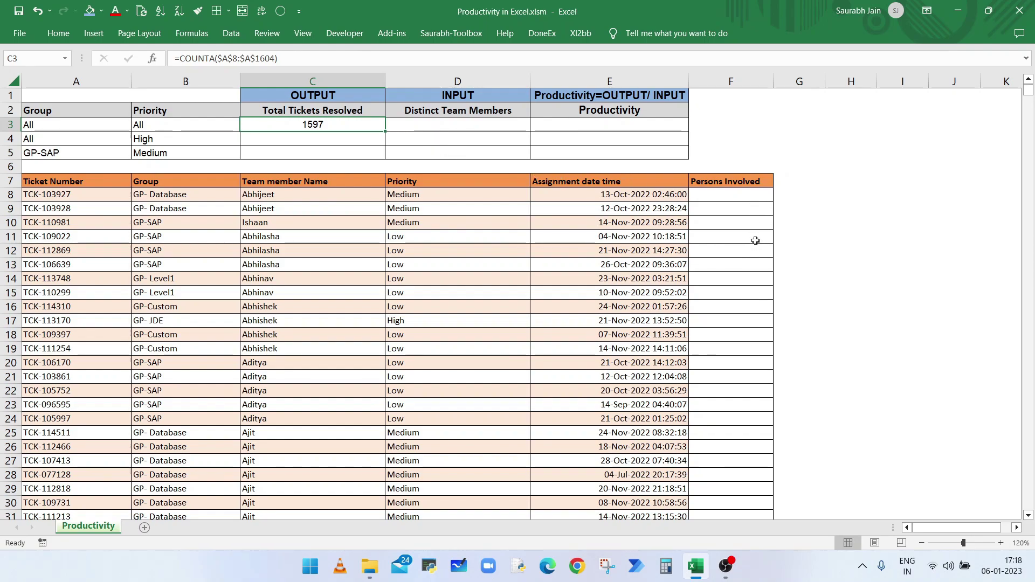
- Enter =COUNTIF($C$8:$C$1604,C8) in F8 to count how often the row's team member occurs
click(742, 197)
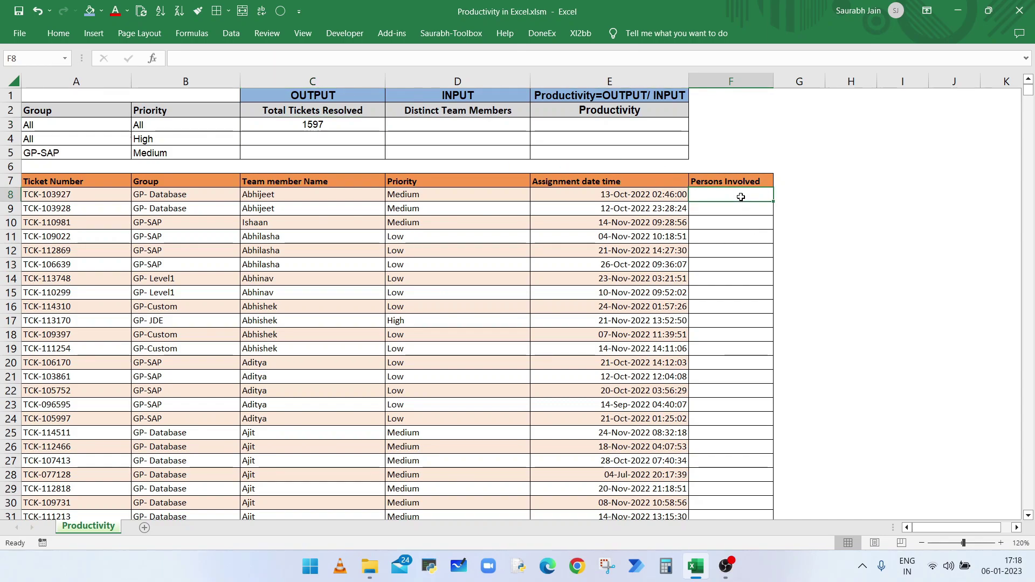
text(=COUNTIF)
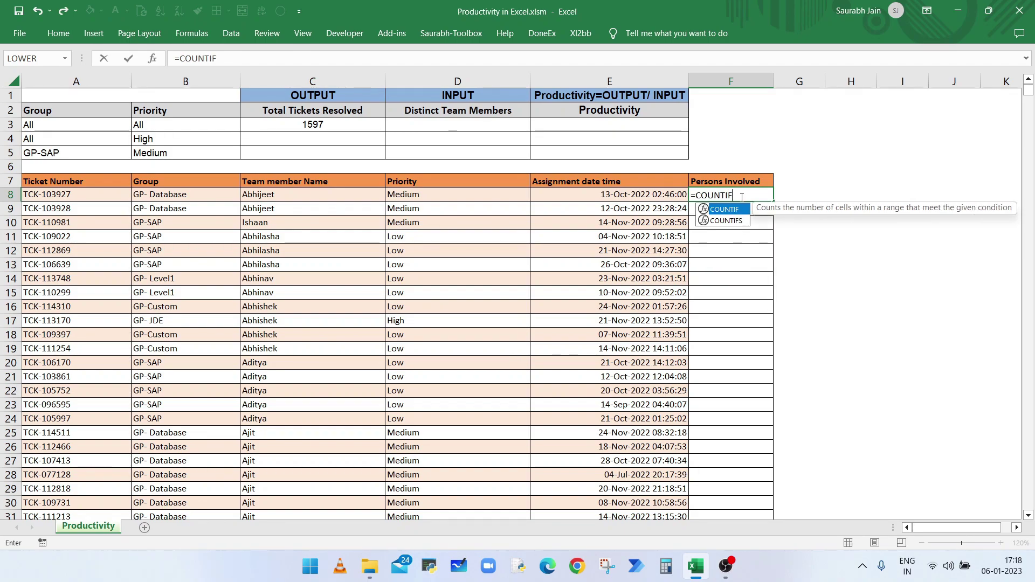
key(Tab)
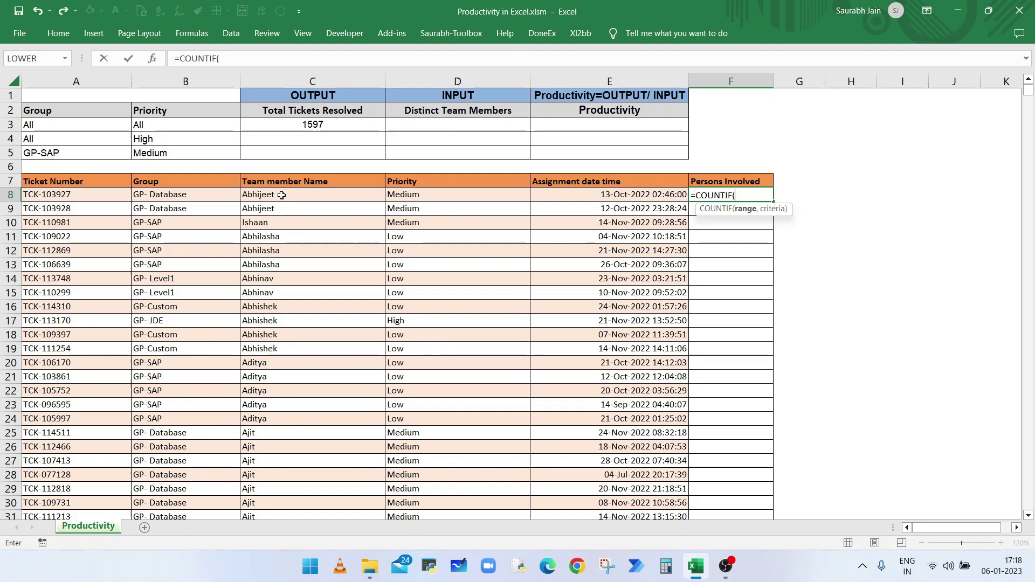
click(282, 196)
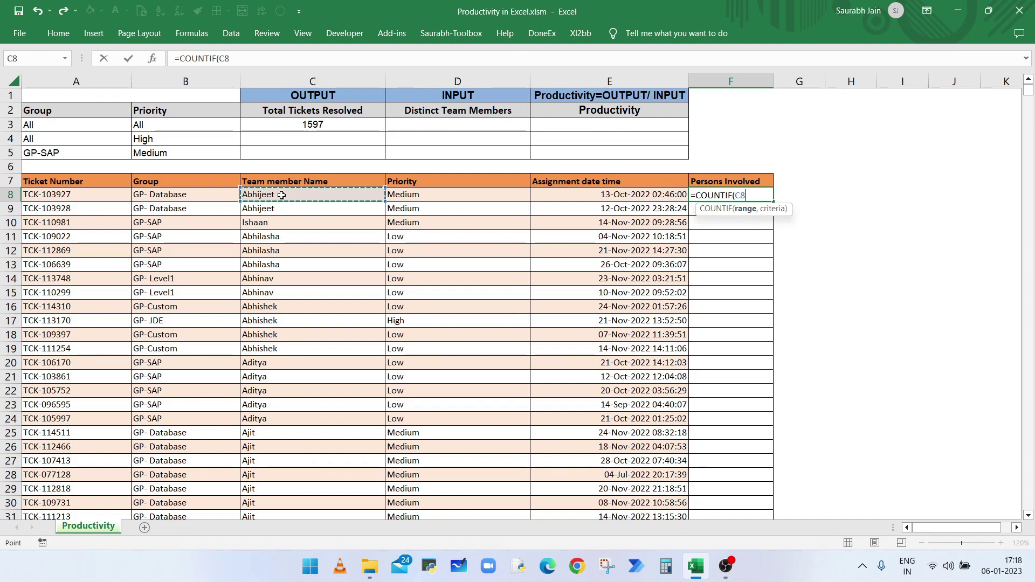
key(ctrl+shift+Down)
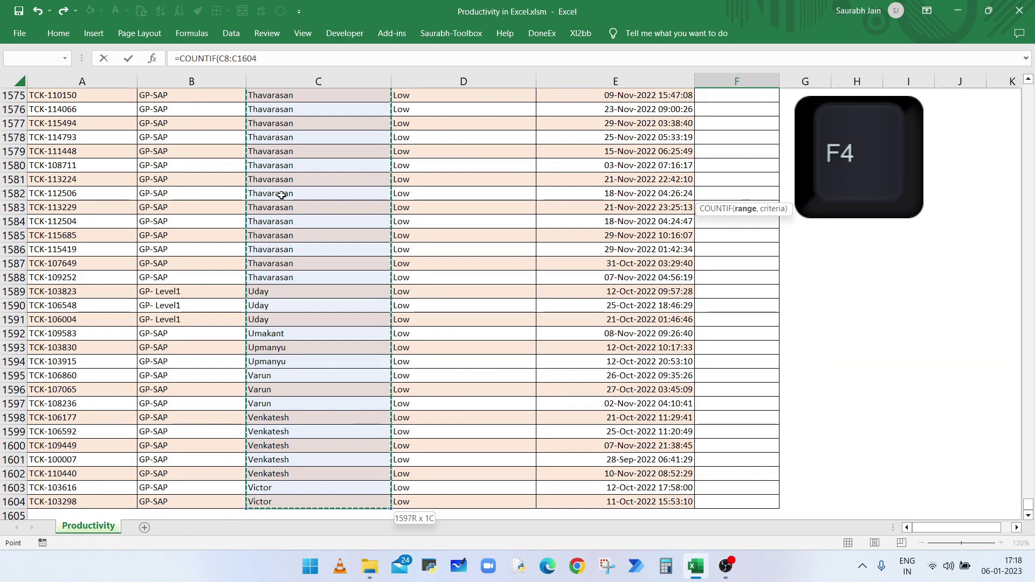
key(F4)
text(,)
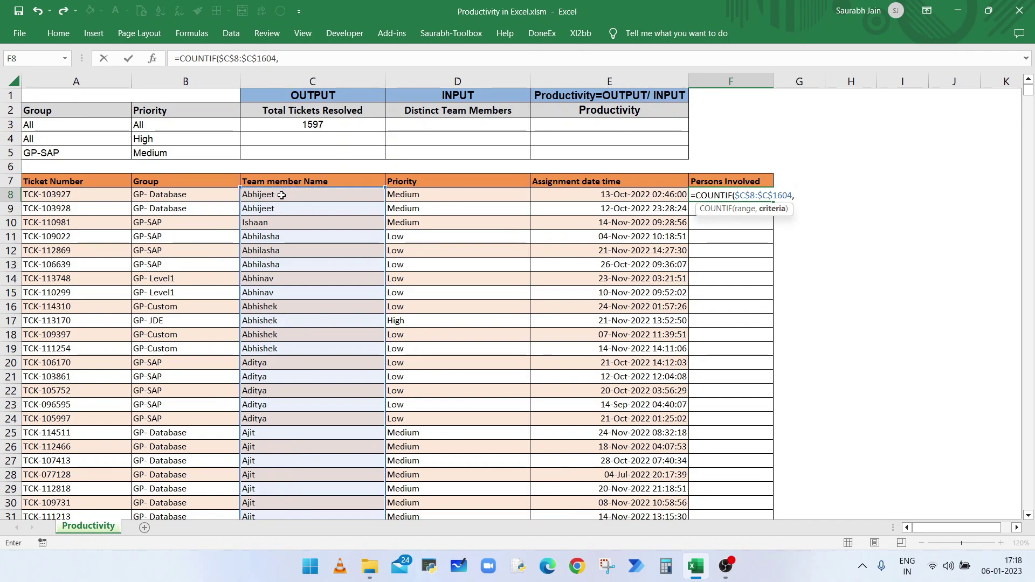
click(281, 195)
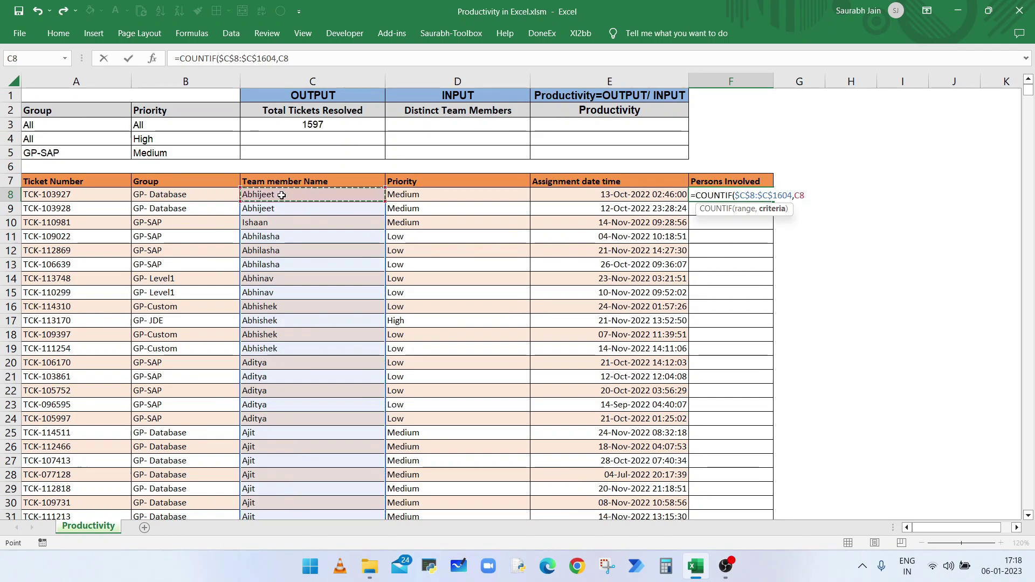
text())
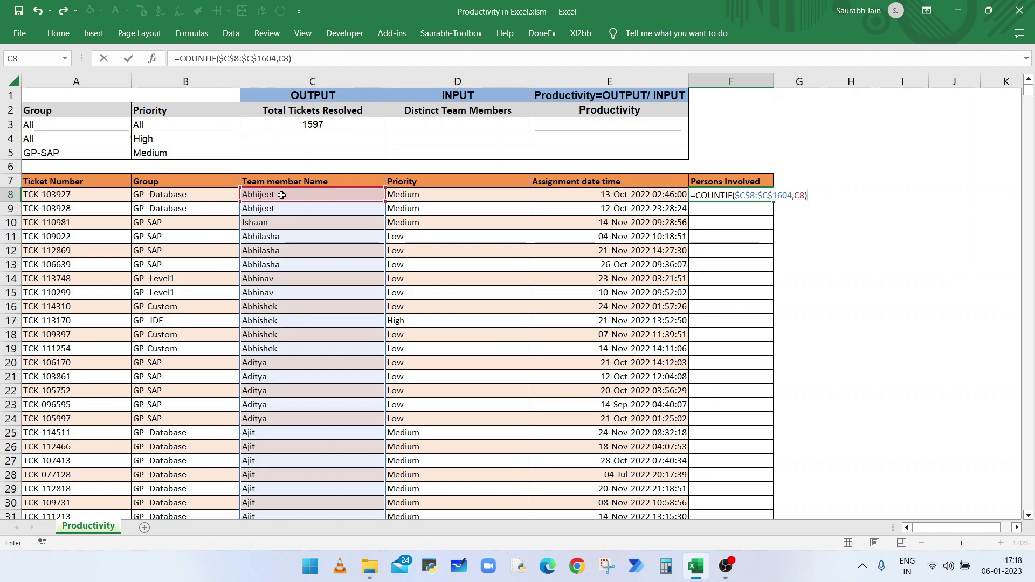
key(Return)
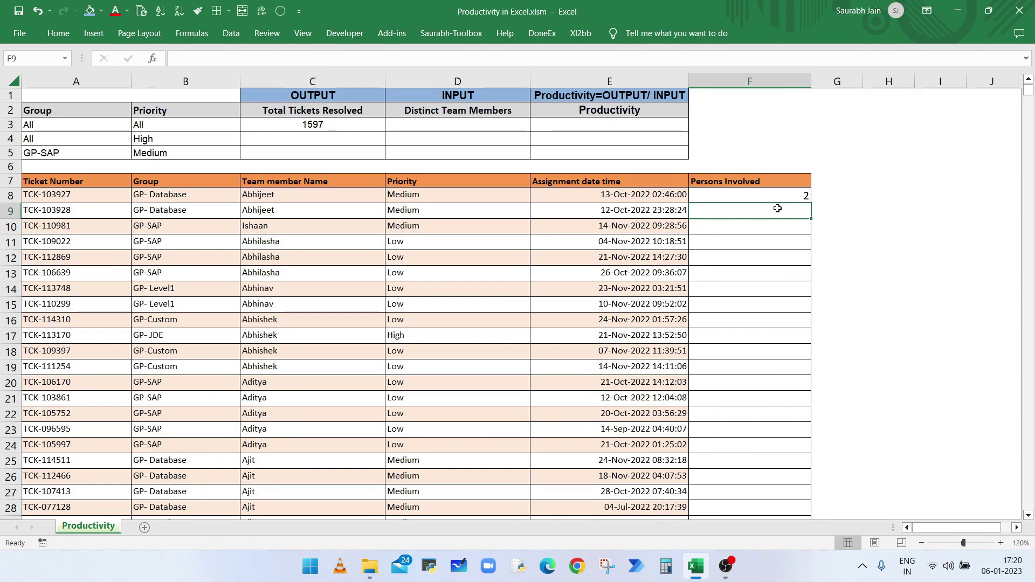
- Compare the F8 count with the matching names in C8:C9, and fill the COUNTIF formula down the Persons Involved column
click(780, 196)
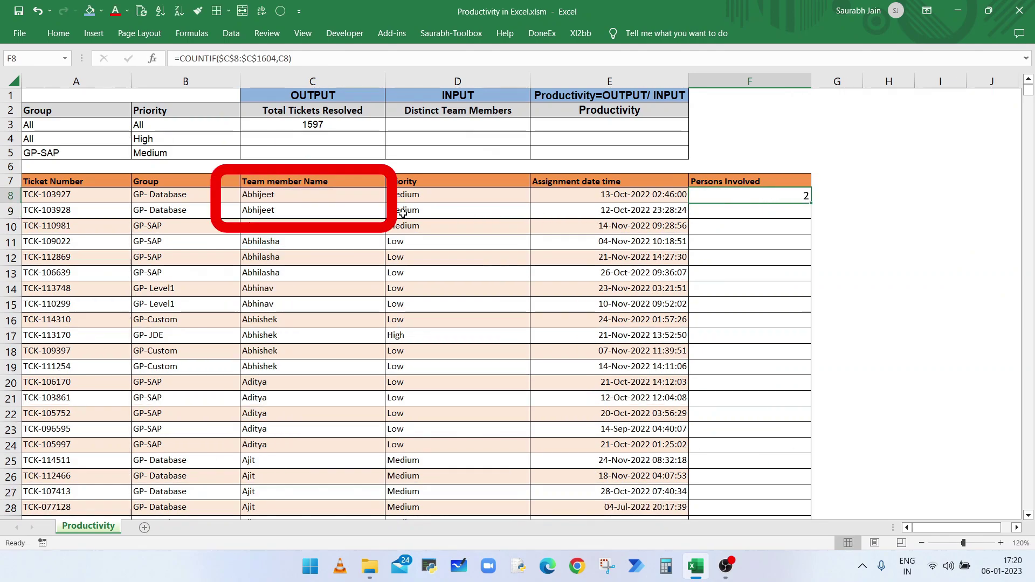
click(323, 199)
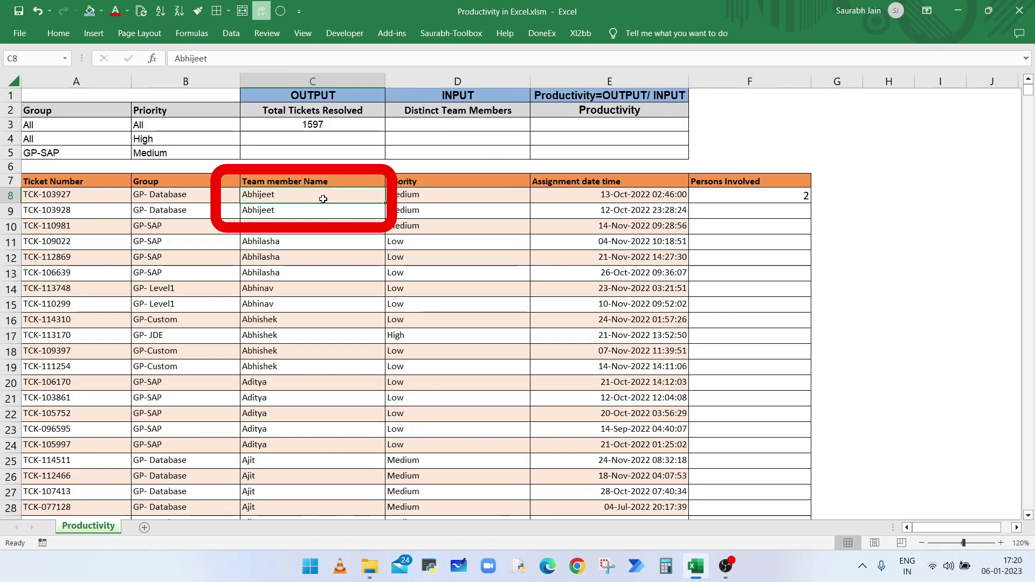
drag(323, 199, 324, 214)
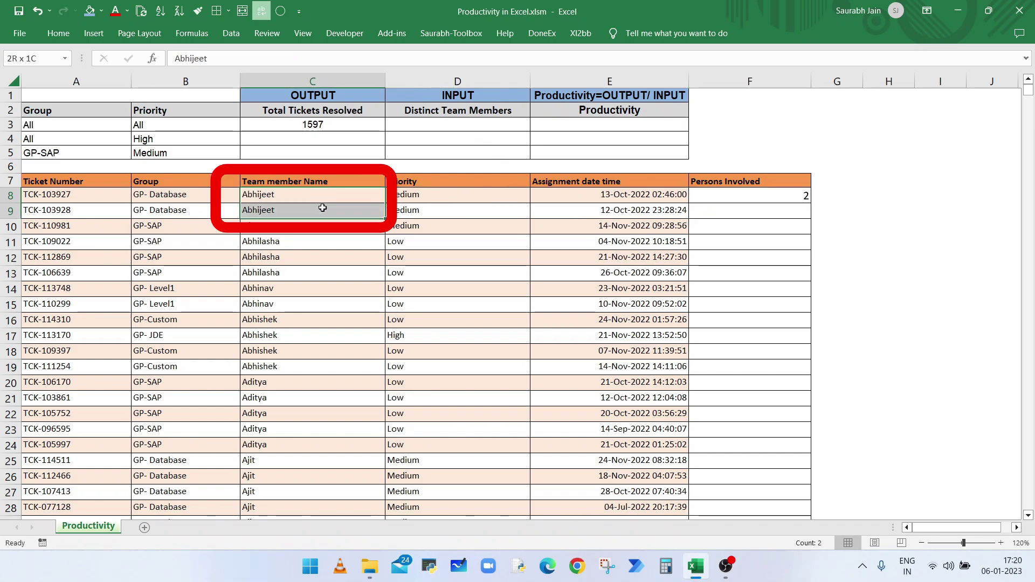
click(803, 198)
double_click(806, 205)
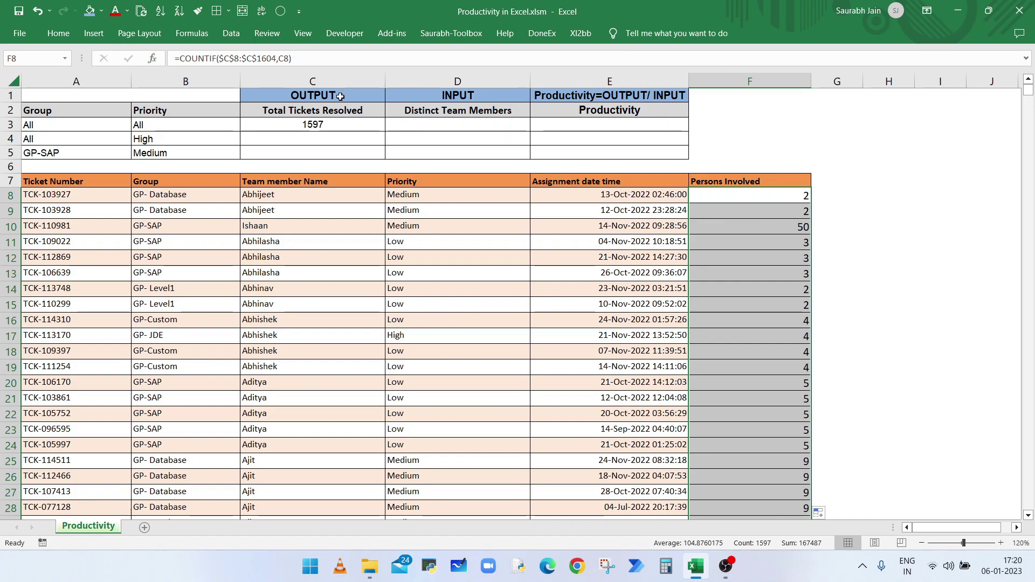
- Change the F8 formula to =1/COUNTIF($C$8:$C$1604,C8) and fill it down the Persons Involved column
click(750, 195)
key(F2)
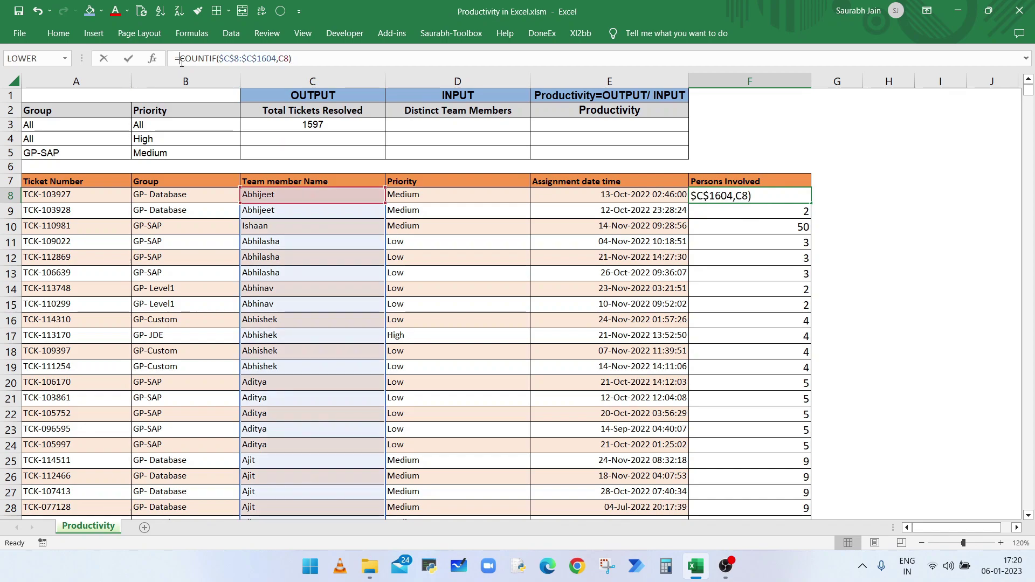
key(Home)
text(1)
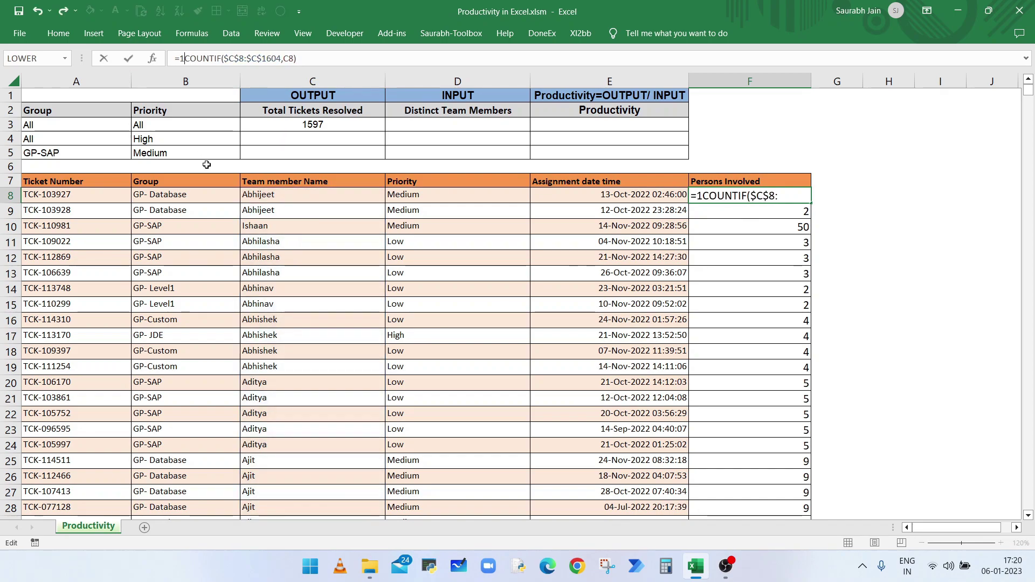
text(/)
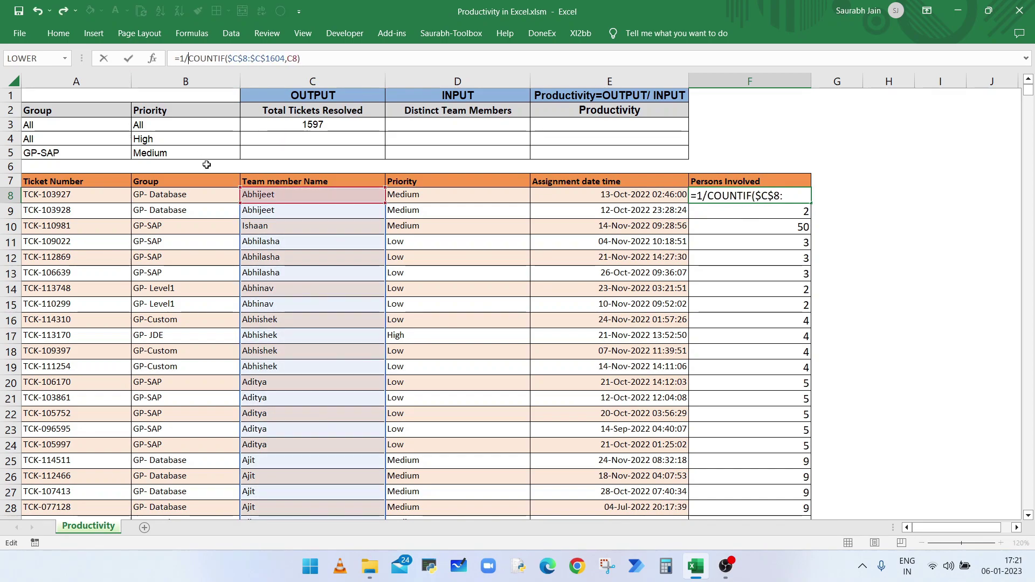
key(Return)
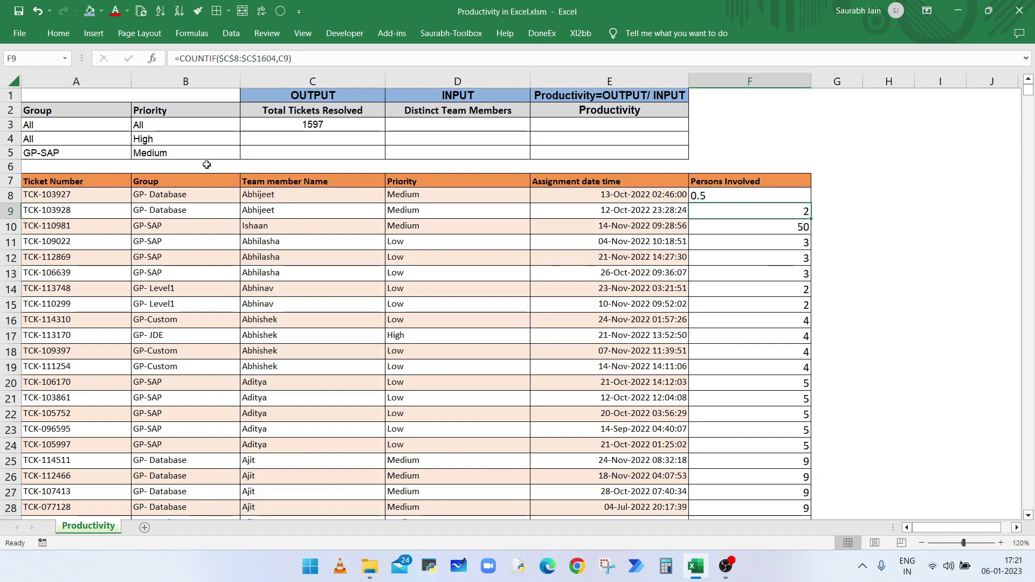
click(714, 198)
double_click(811, 203)
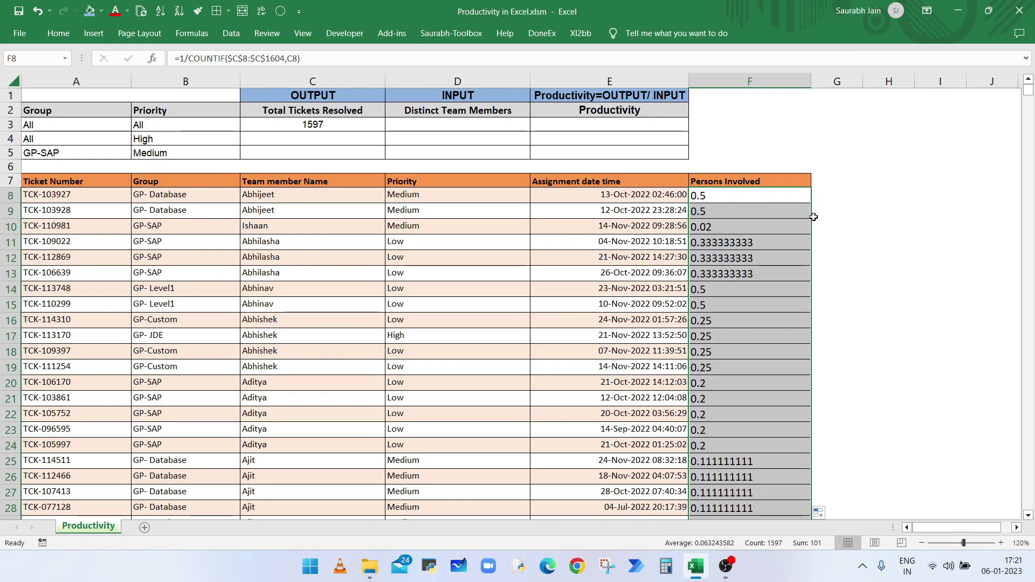
- Check the sums of the Persons Involved fractions in F8:F9, F11:F13 and the whole range F8:F1604
drag(771, 203, 766, 211)
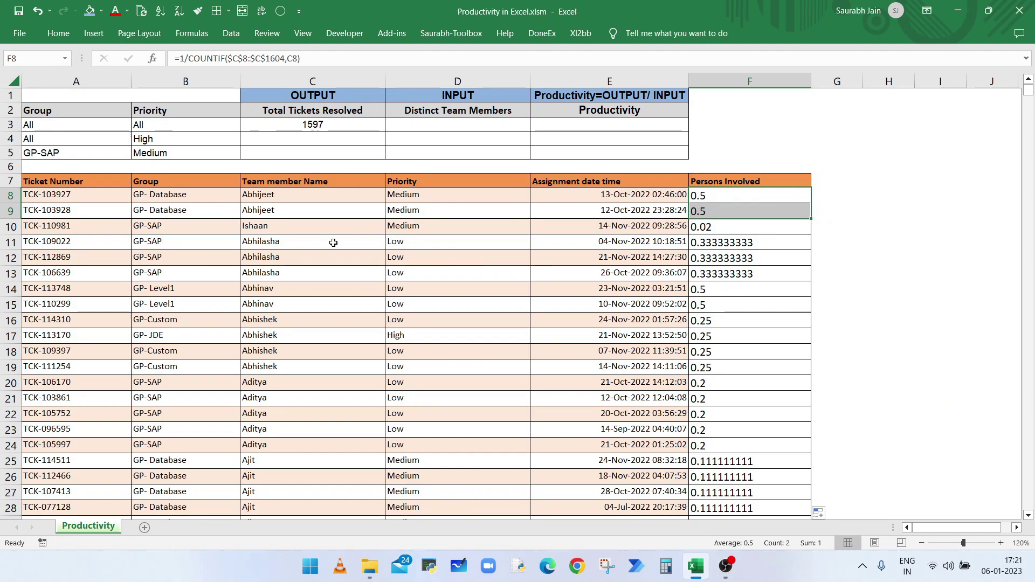
drag(269, 242, 296, 272)
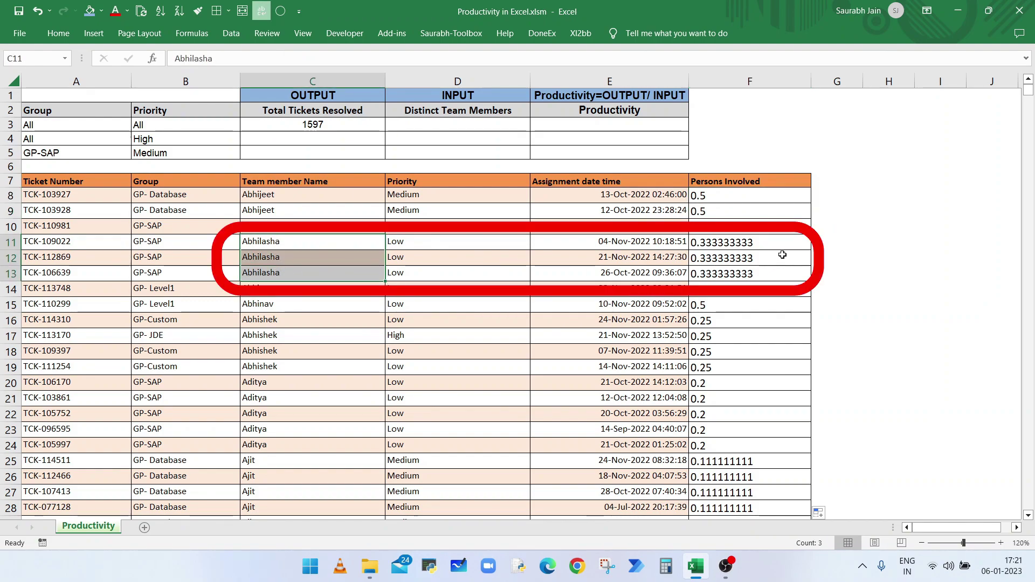
drag(767, 244, 767, 270)
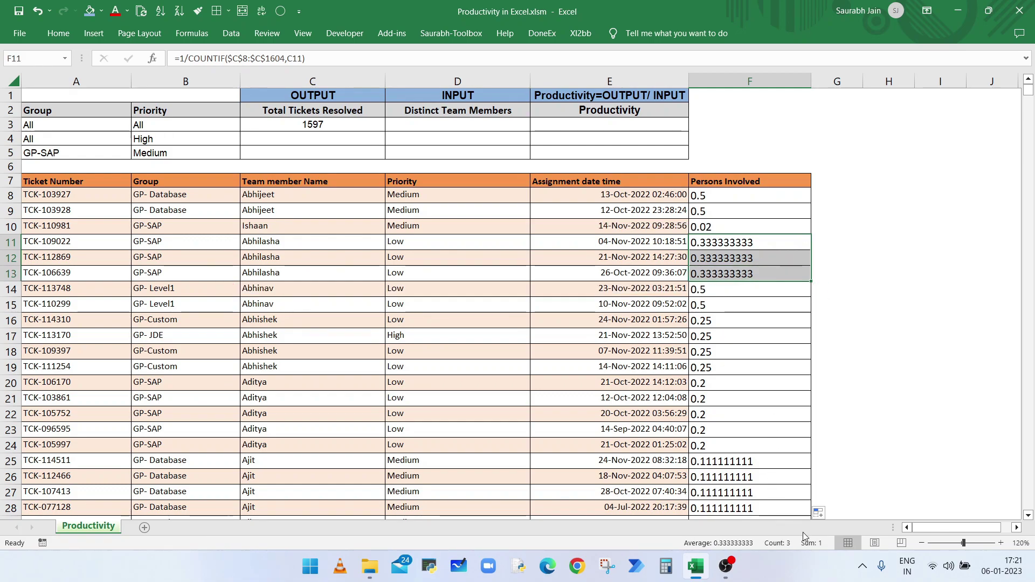
click(723, 197)
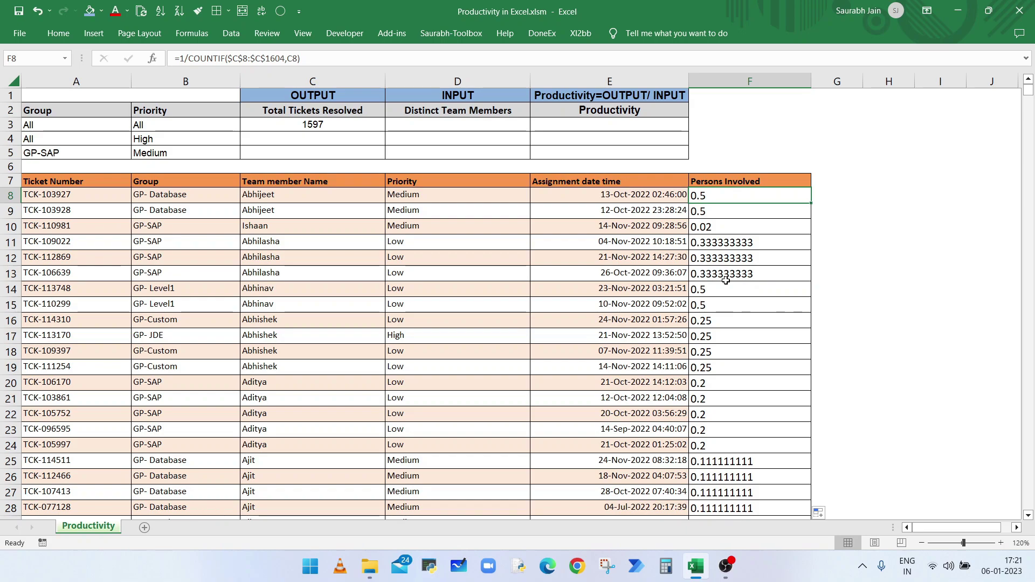
key(ctrl+shift+Down)
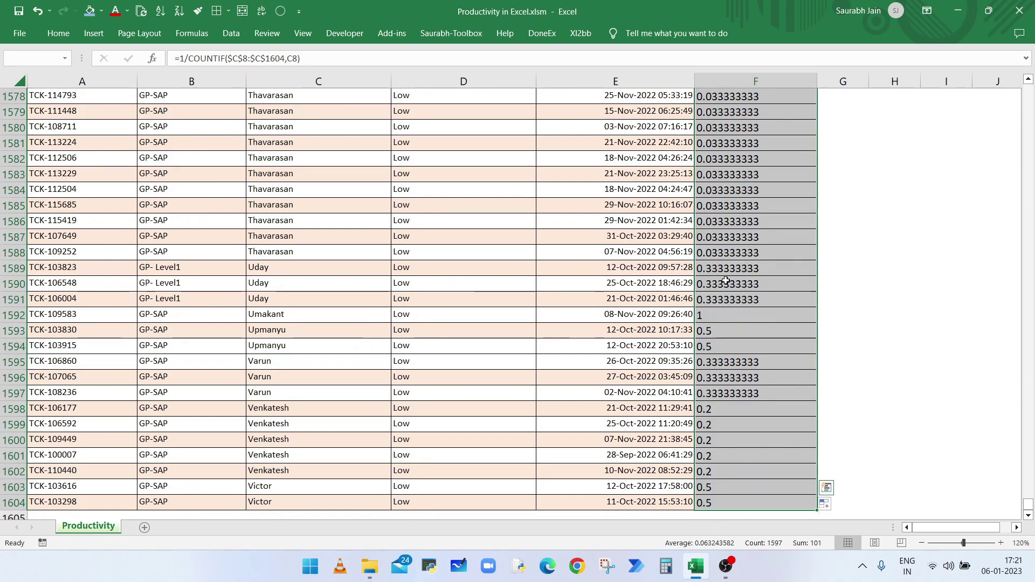
- Enter =SUMPRODUCT(1/COUNTIF($C$8:$C$1604,$C$8:$C$1604)) in D3 to count the distinct team members across all groups and priorities
drag(1028, 505, 1032, 92)
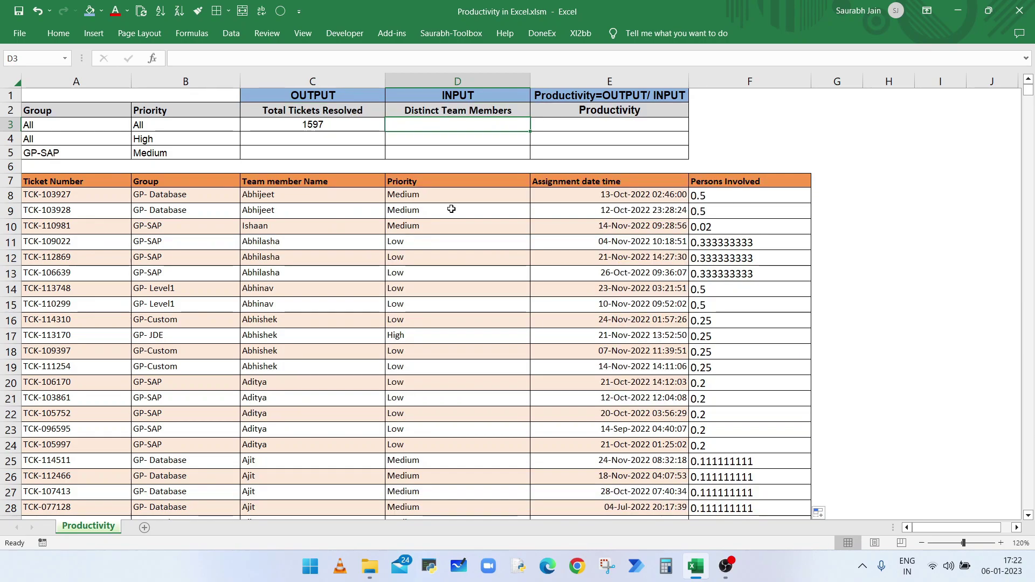
text(=)
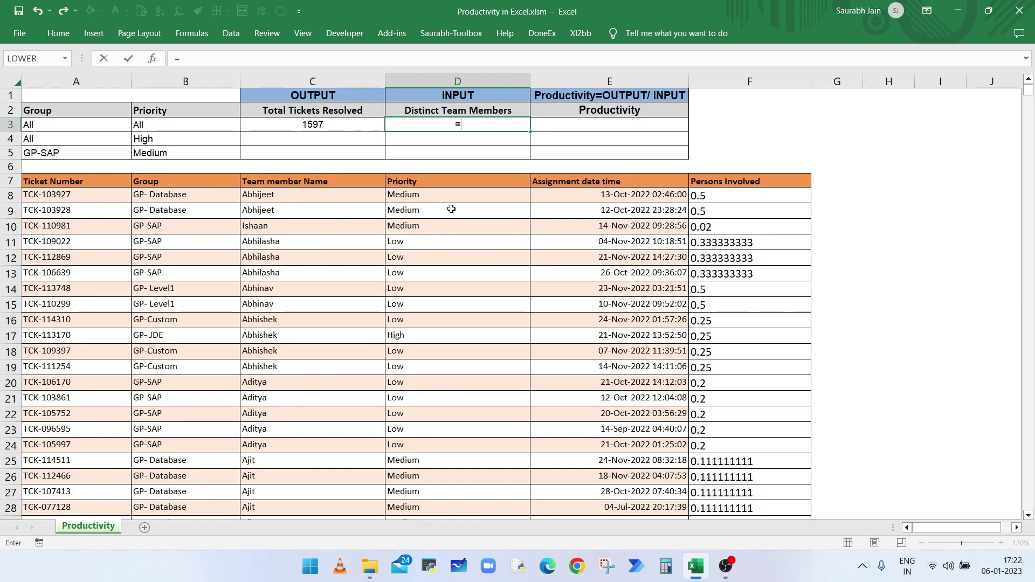
text(SUMPRODUC)
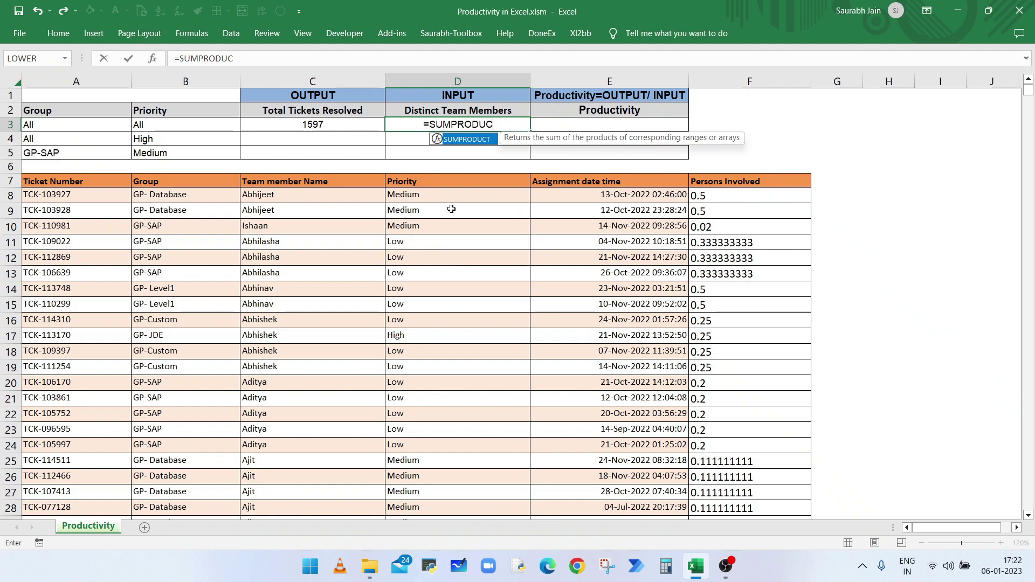
text(T()
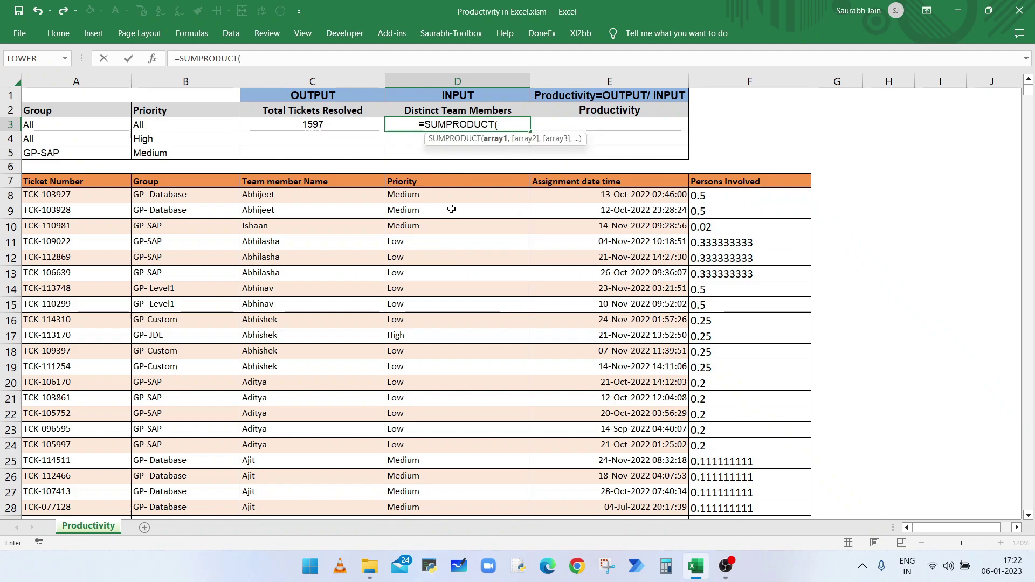
text(1/)
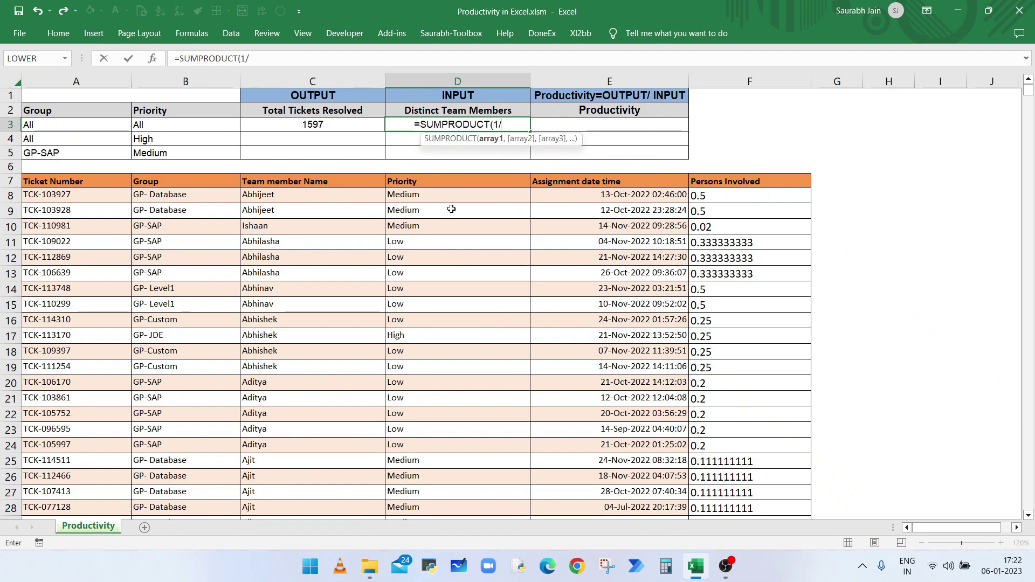
text(COUNTI)
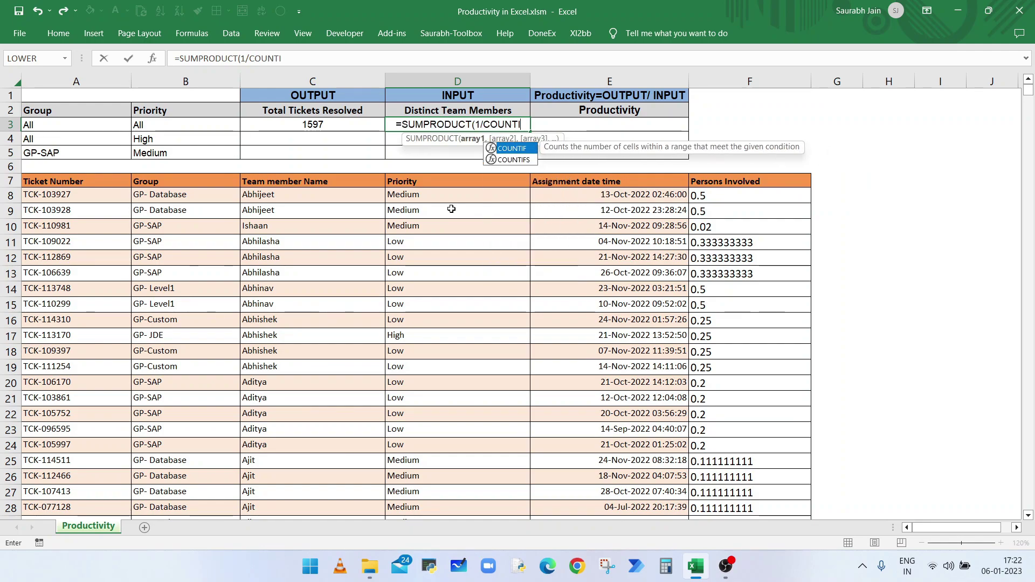
text(F()
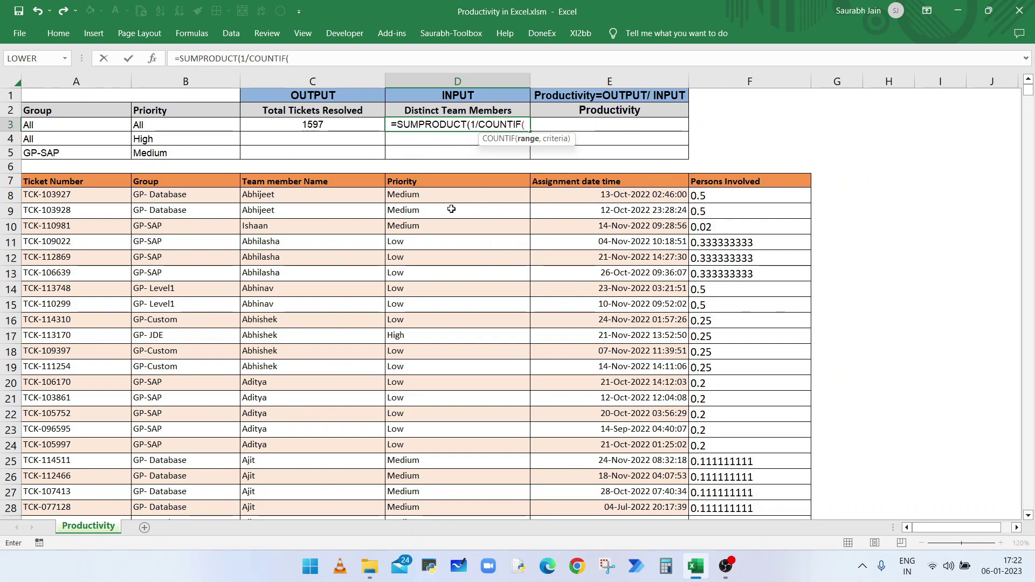
click(310, 199)
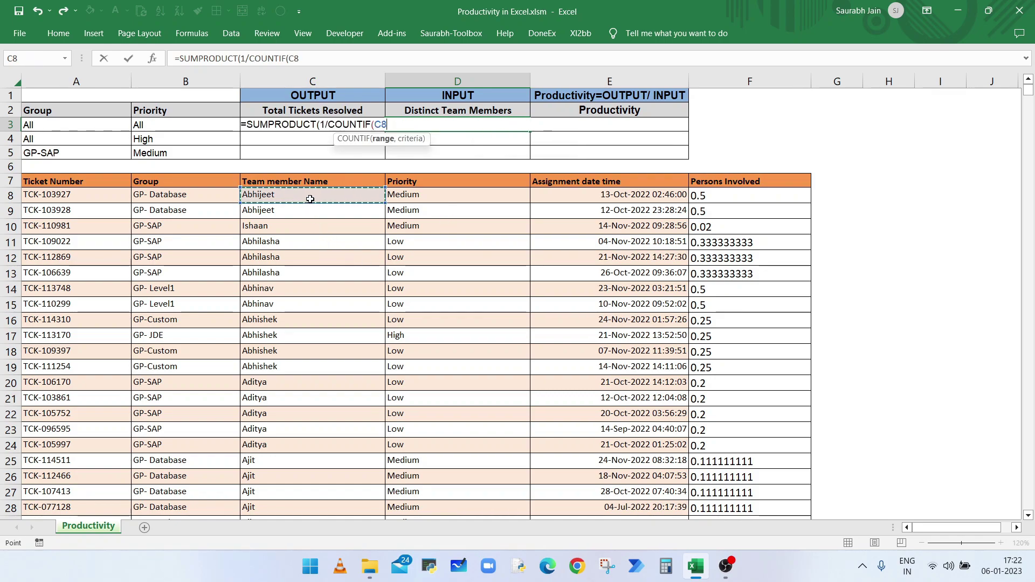
key(ctrl+shift+Down)
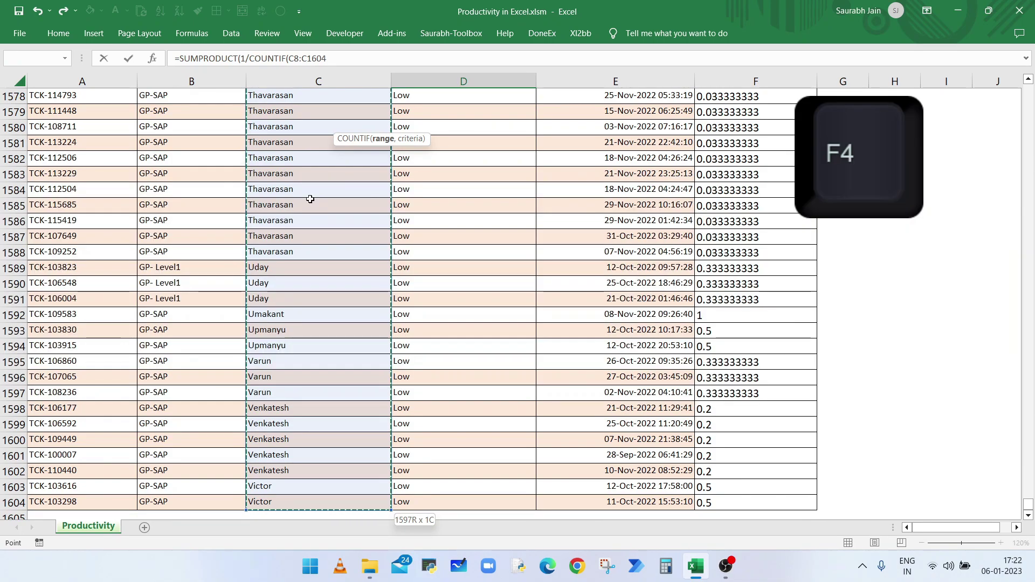
key(F4)
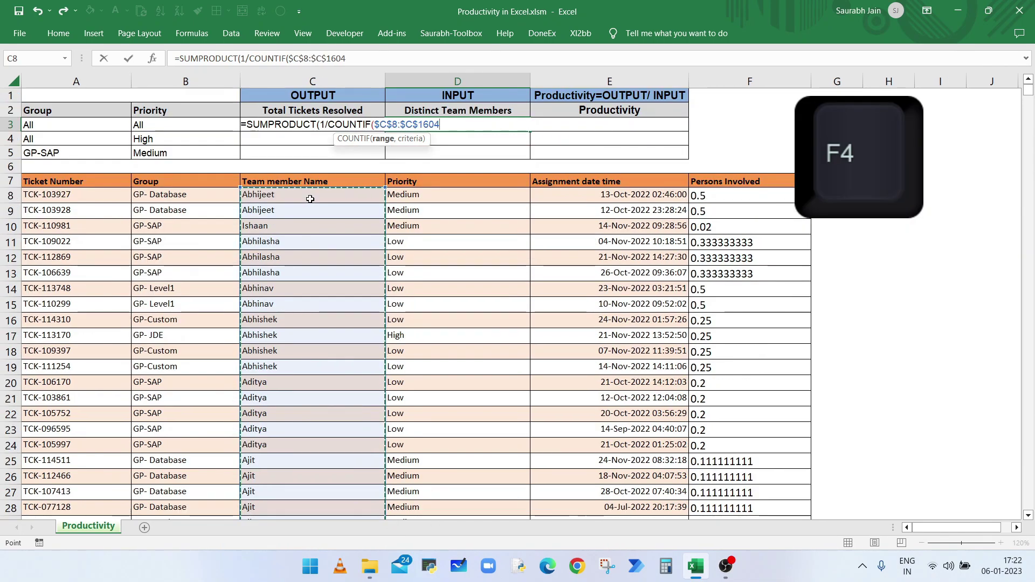
text(,)
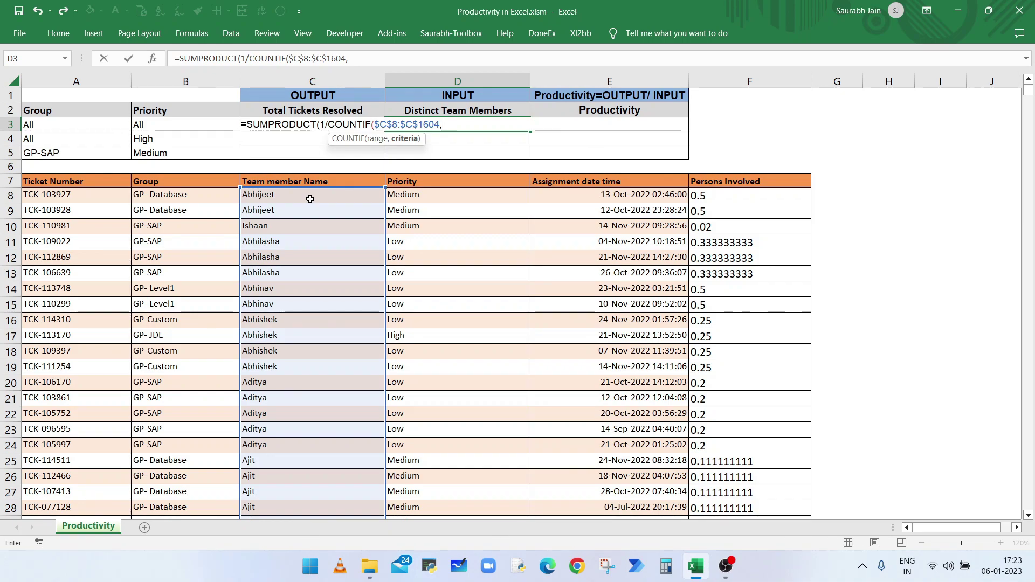
click(311, 199)
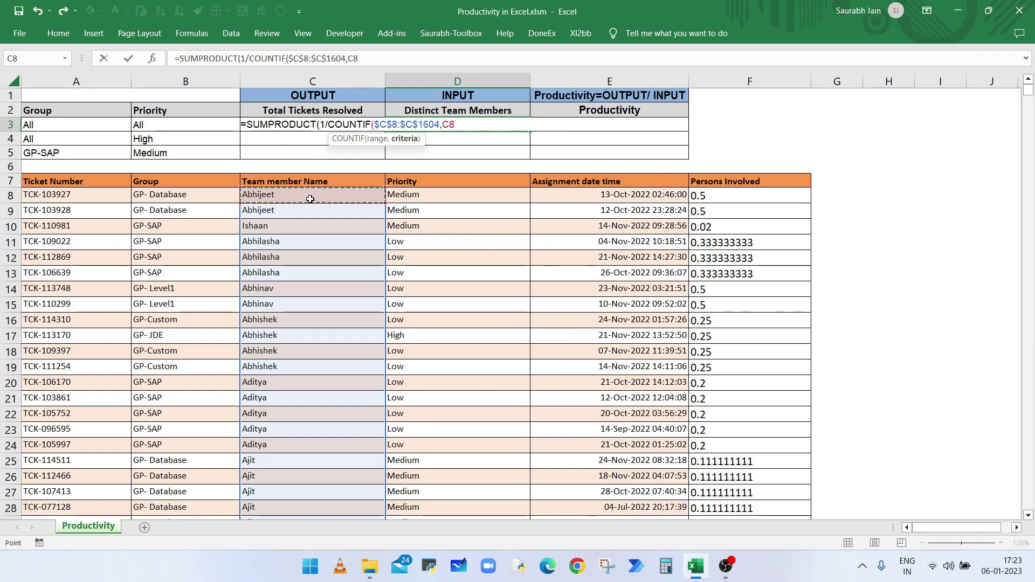
key(ctrl+shift+Down)
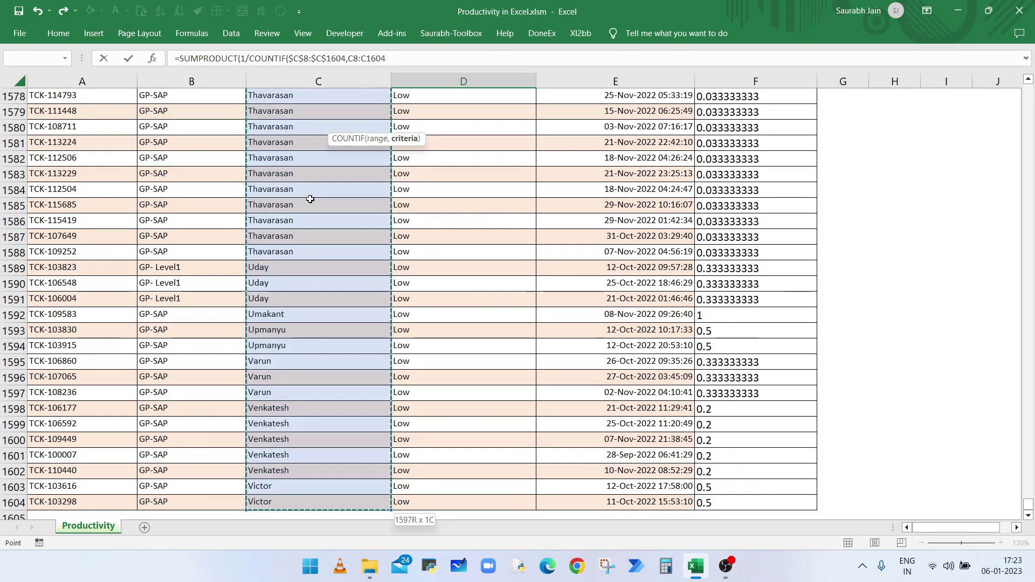
key(F4)
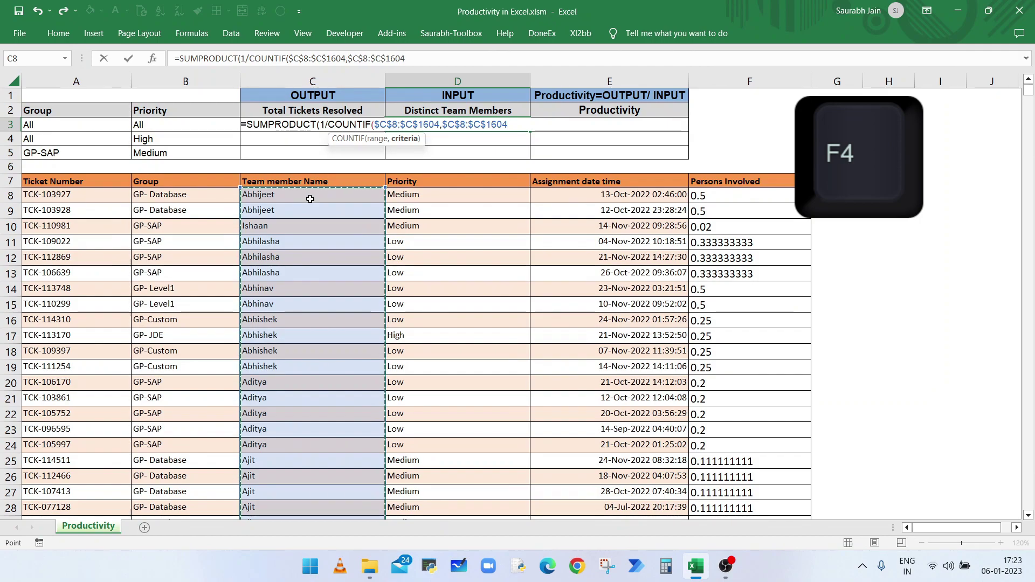
text())
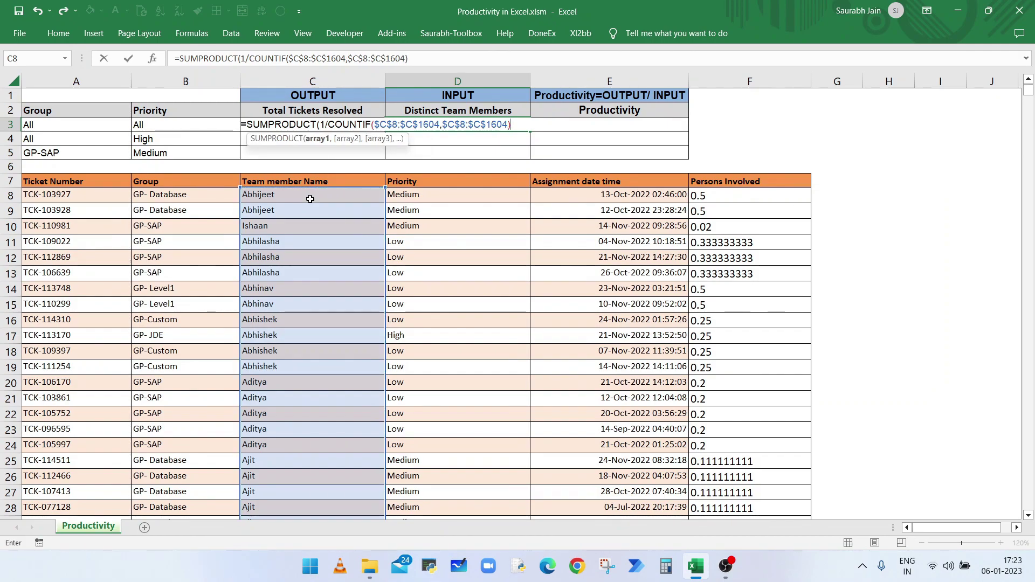
text())
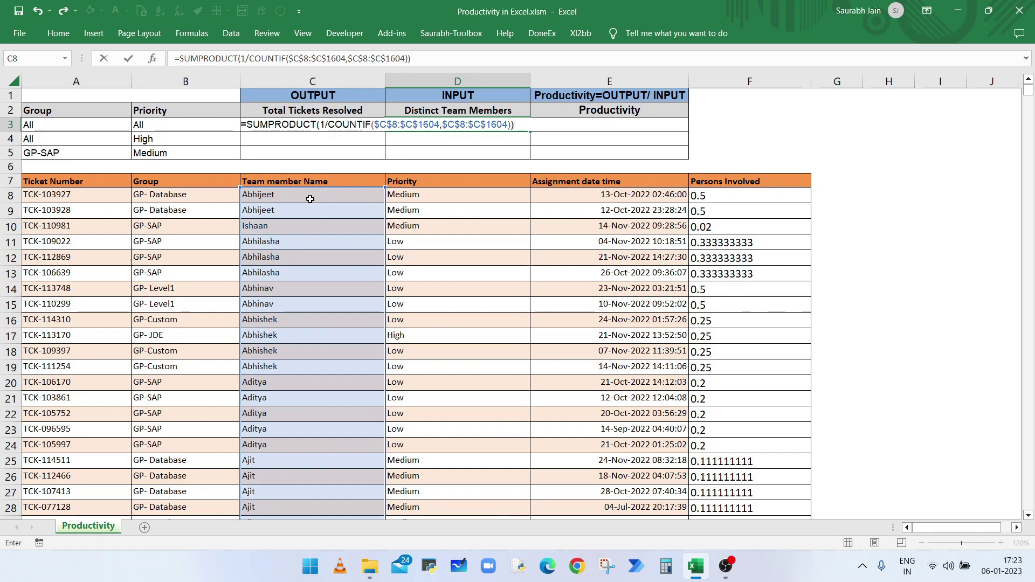
key(Return)
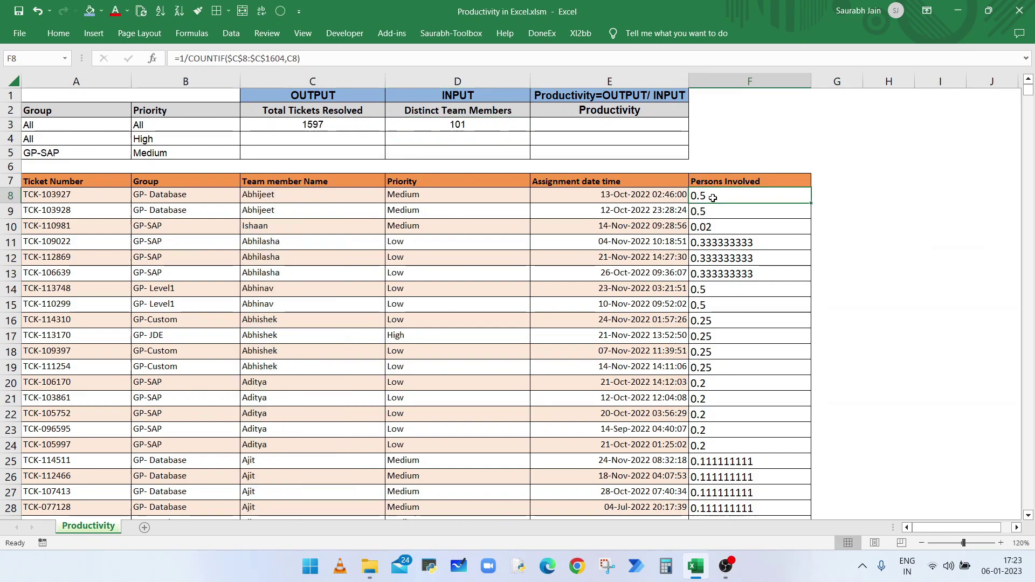
- Compare the sum of the Persons Involved fractions in F8:F1604 with the distinct team member count in D3
click(712, 195)
key(ctrl+shift+Down)
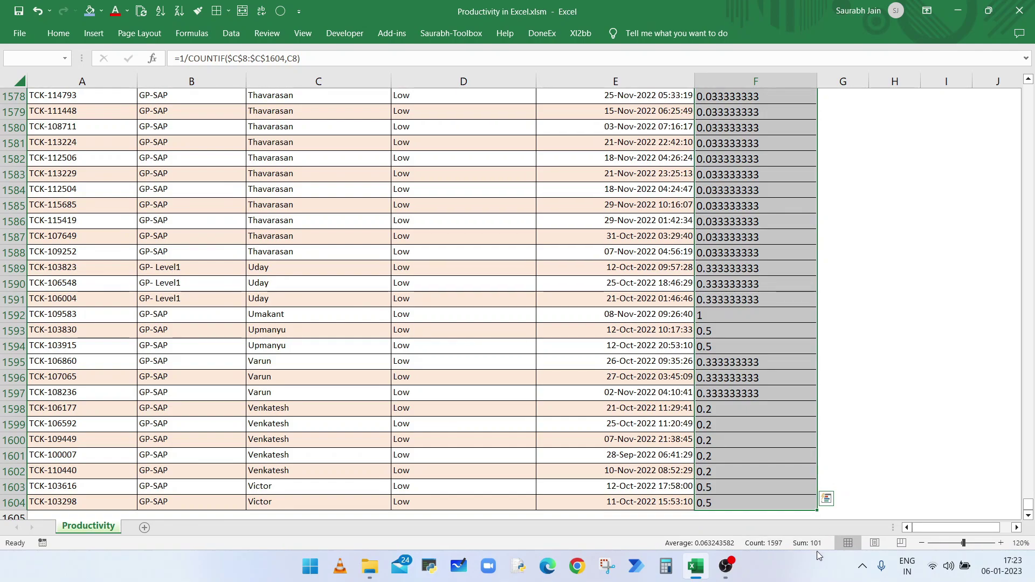
key(ctrl+BackSpace)
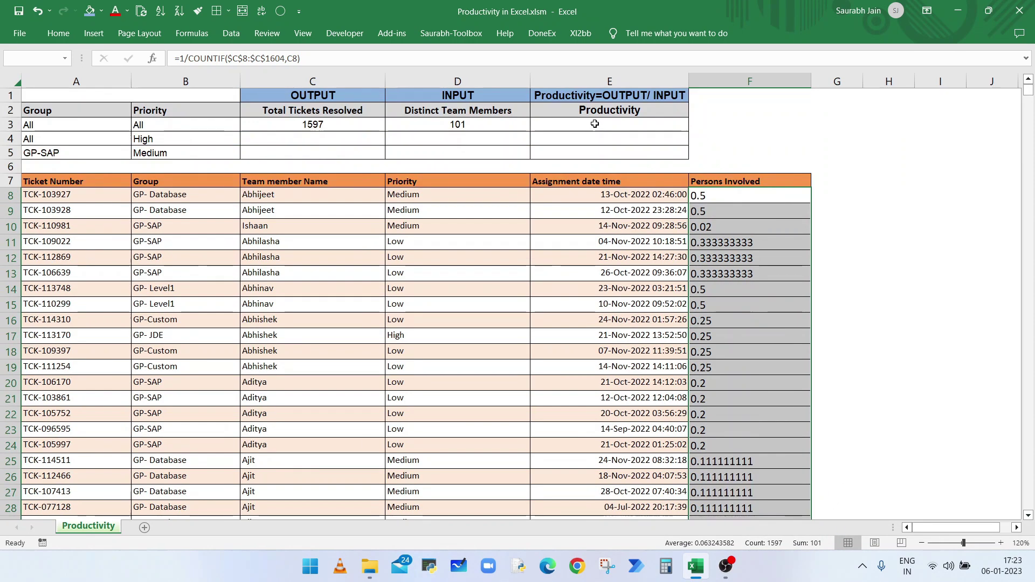
- Calculate overall productivity in E3 with =C3/D3, dividing total tickets resolved by distinct team members
click(595, 124)
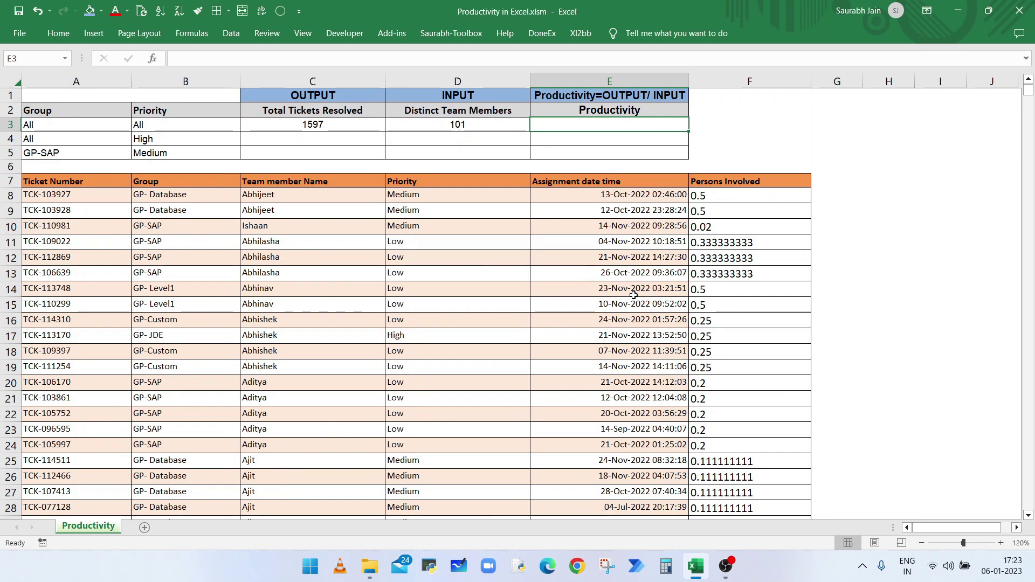
text(=)
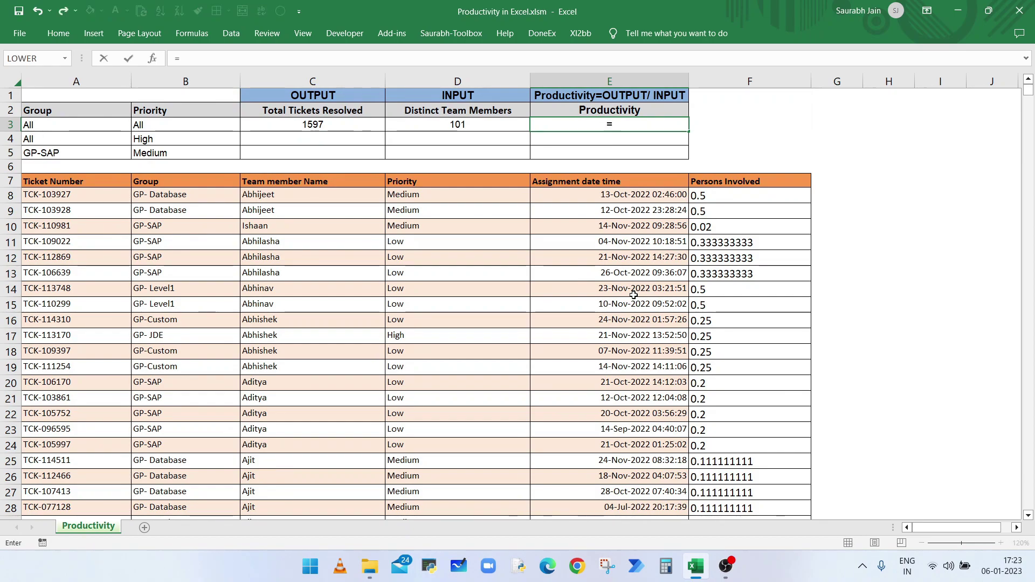
click(323, 125)
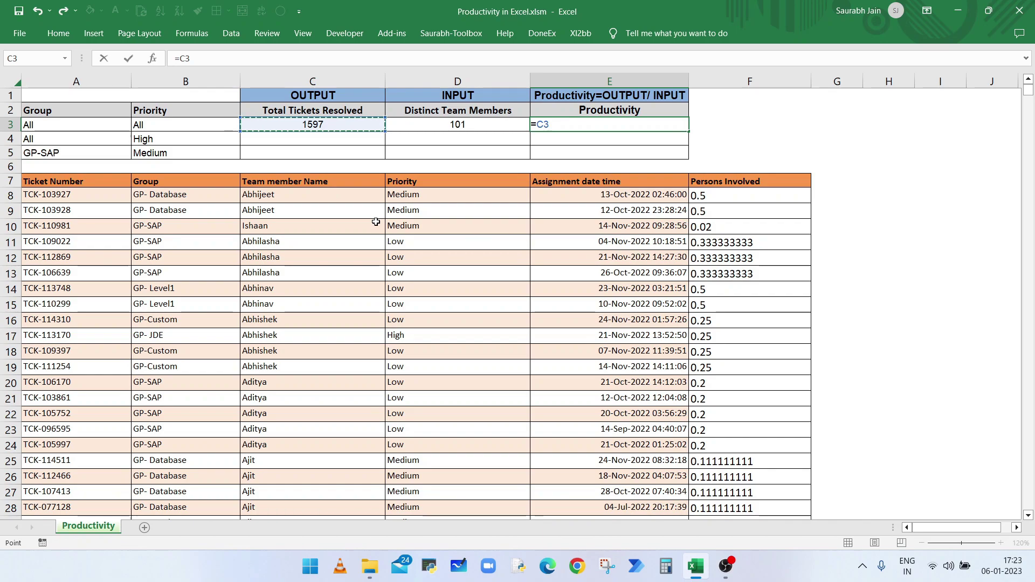
click(471, 124)
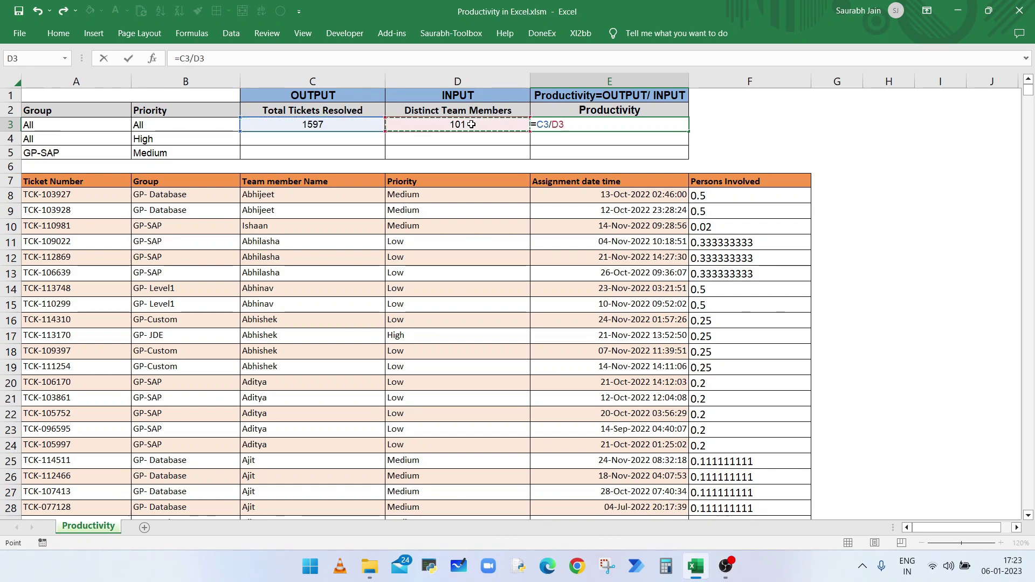
key(Return)
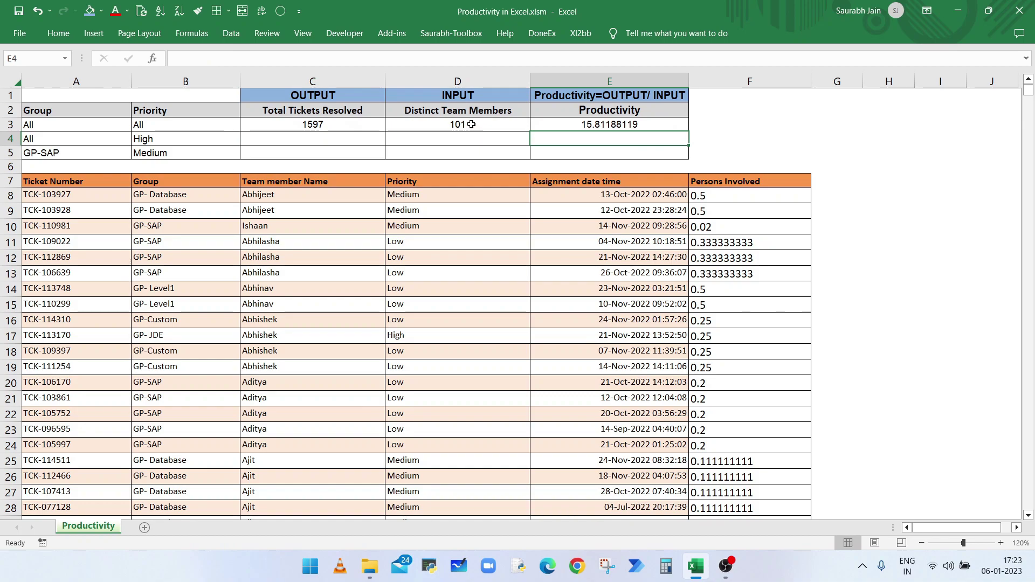
click(614, 125)
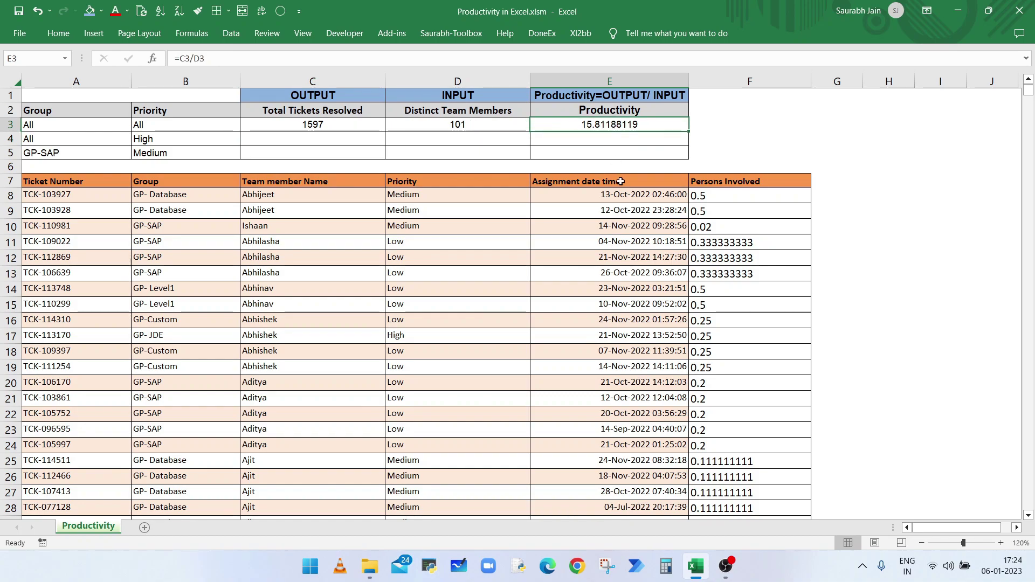
- Enter =COUNTIF($D$8:$D$1604,B4) in C4 to count the resolved High priority tickets across all groups
click(157, 141)
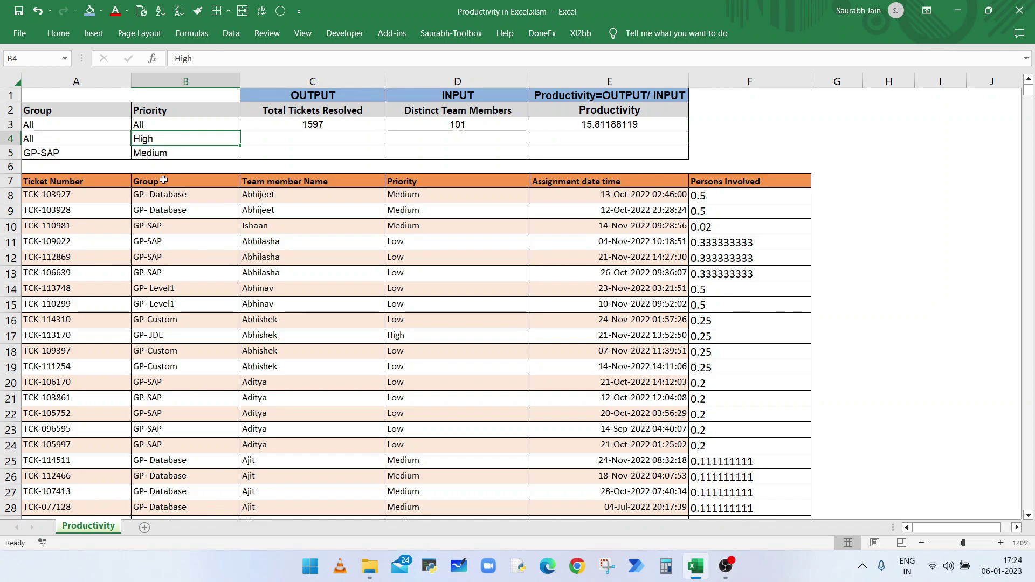
click(275, 139)
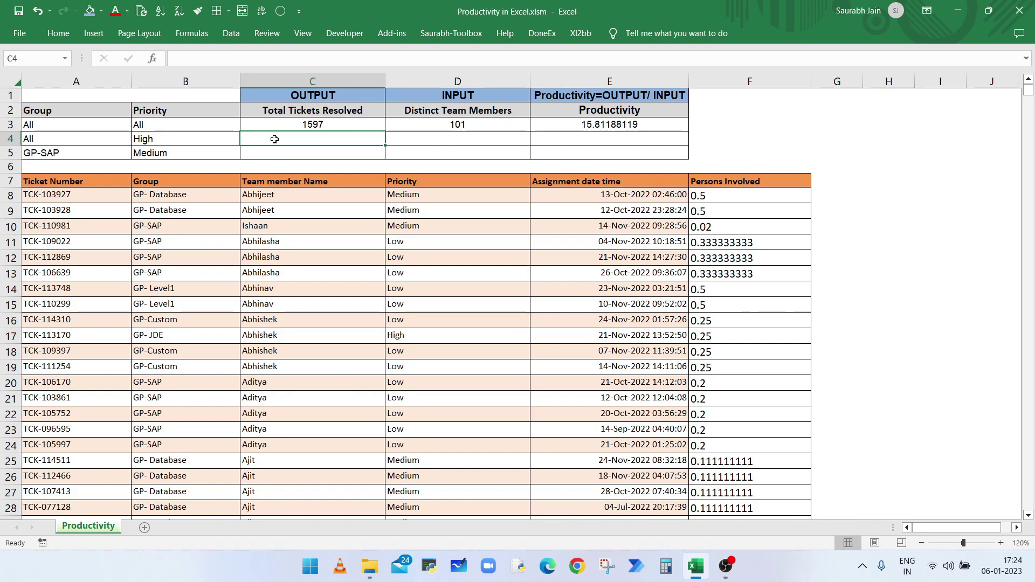
text(=)
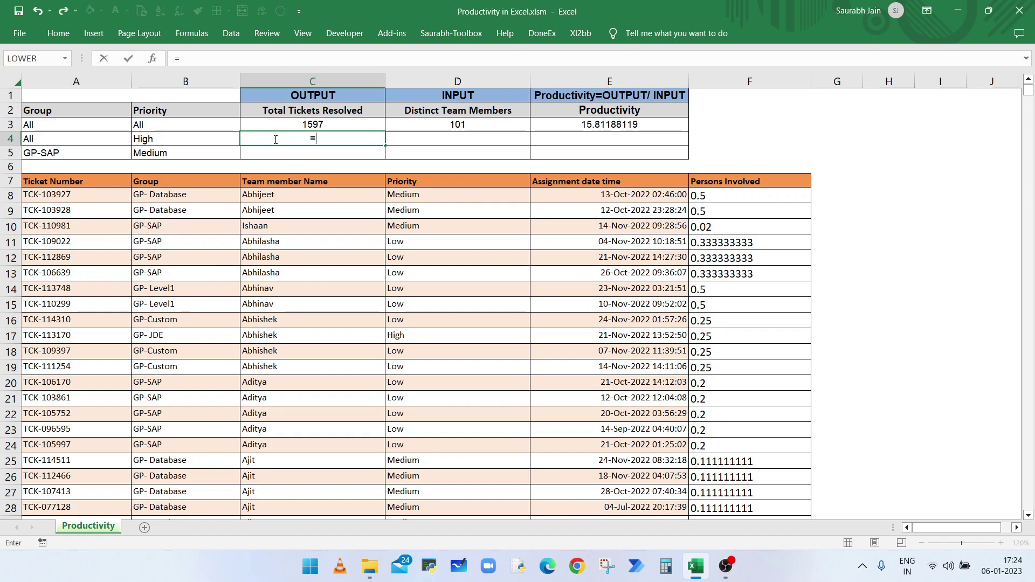
text(COUNTIF)
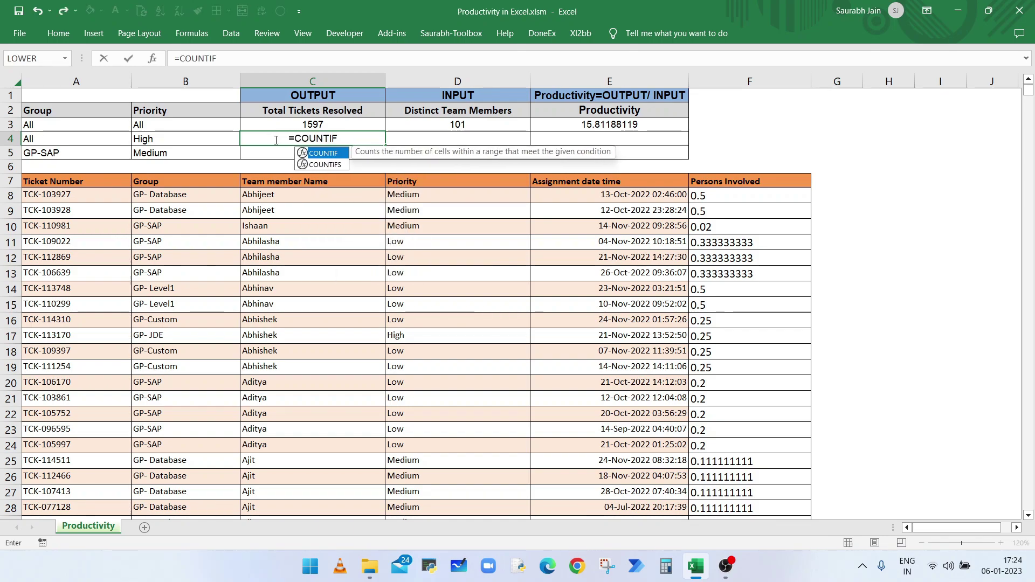
text(()
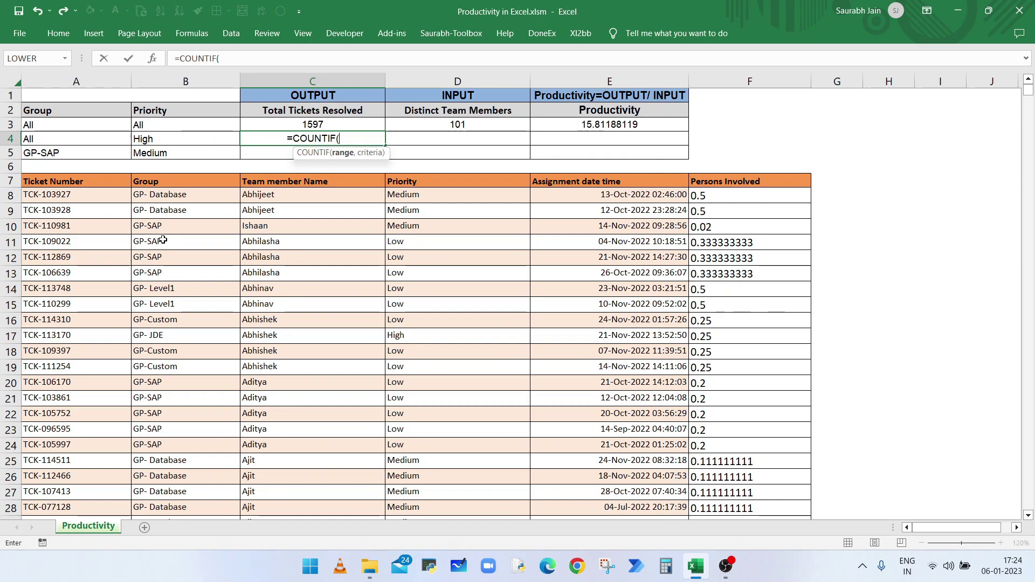
click(423, 195)
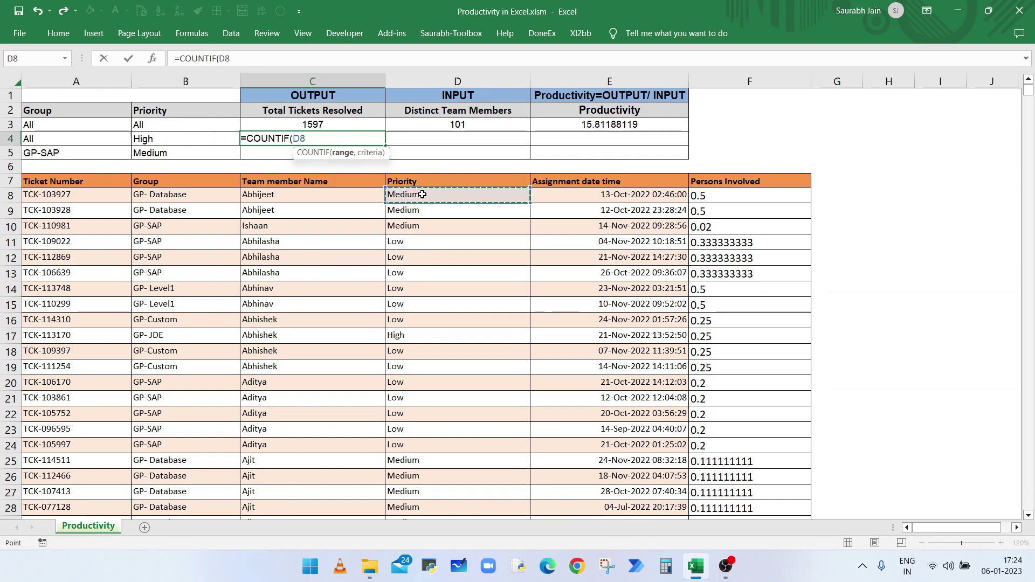
key(ctrl+shift+Down)
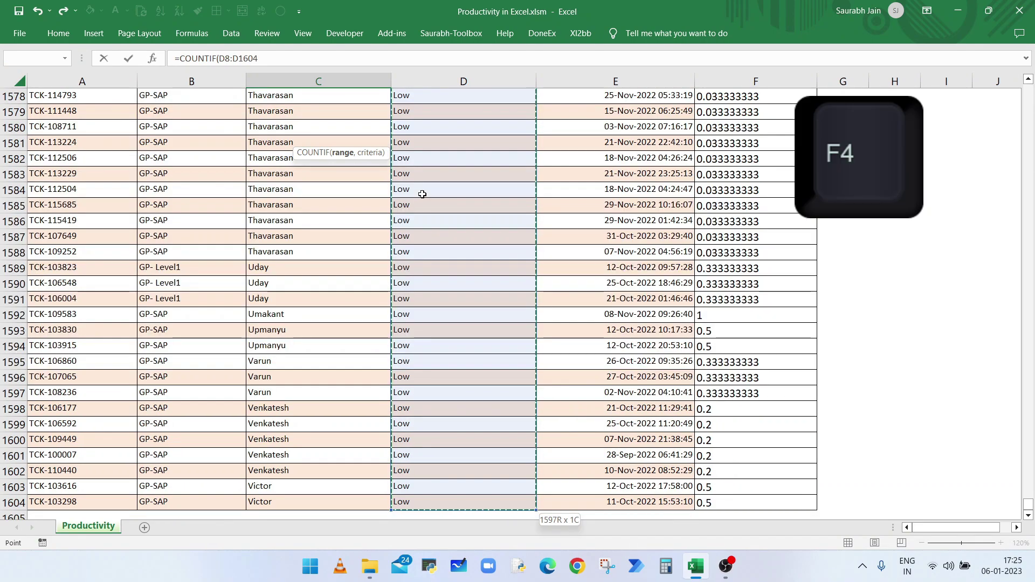
key(F4)
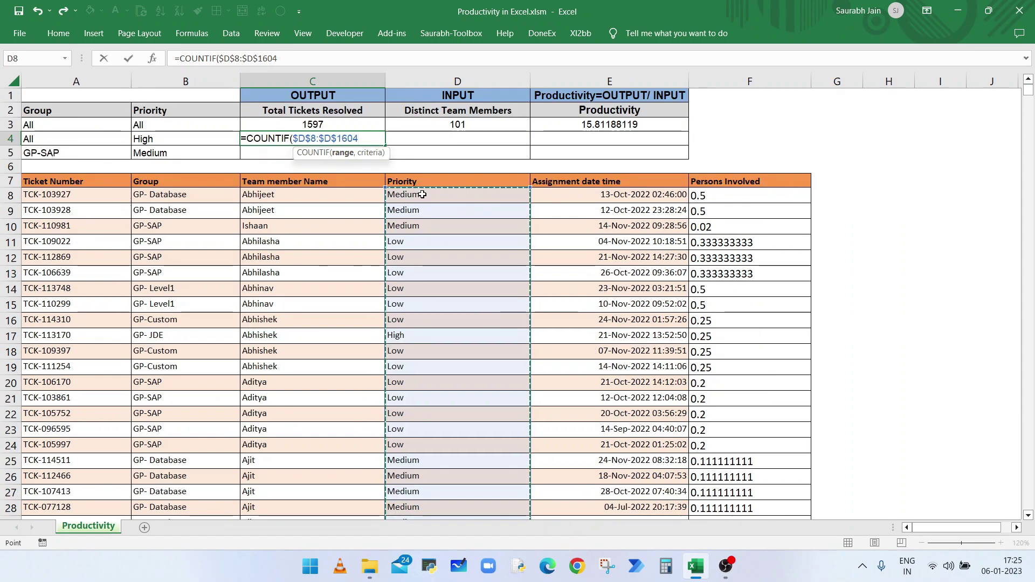
text(,)
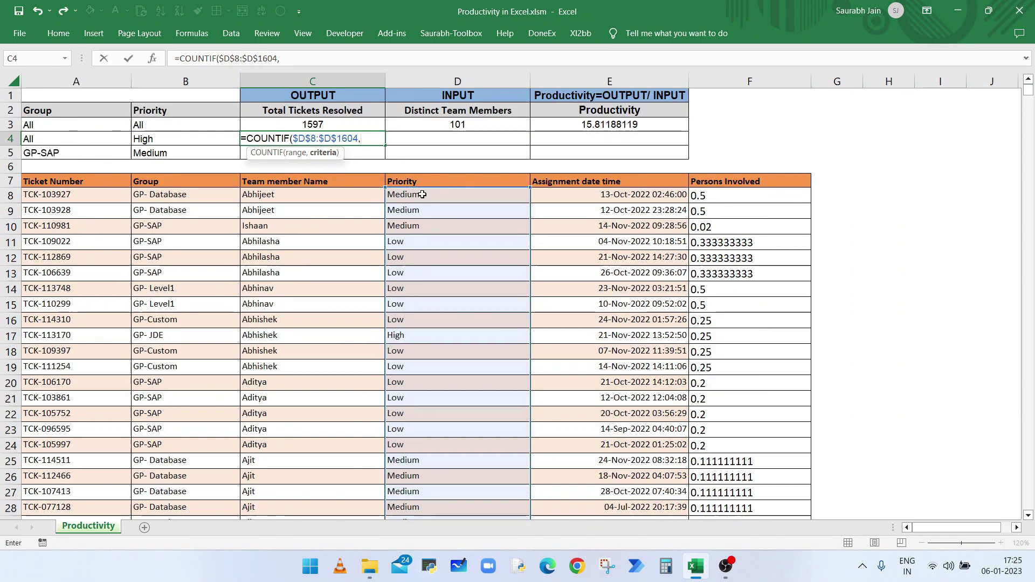
click(183, 138)
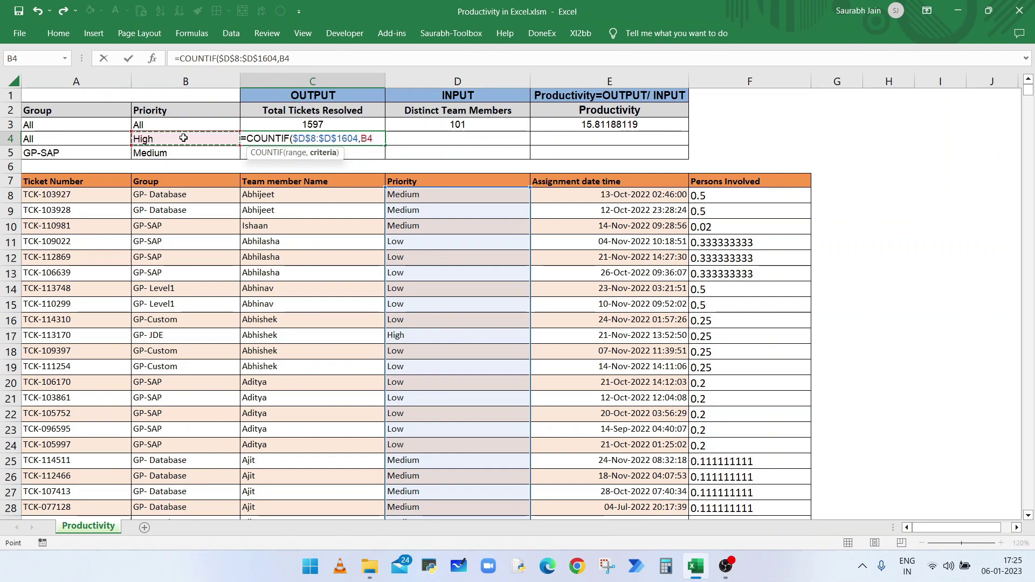
text())
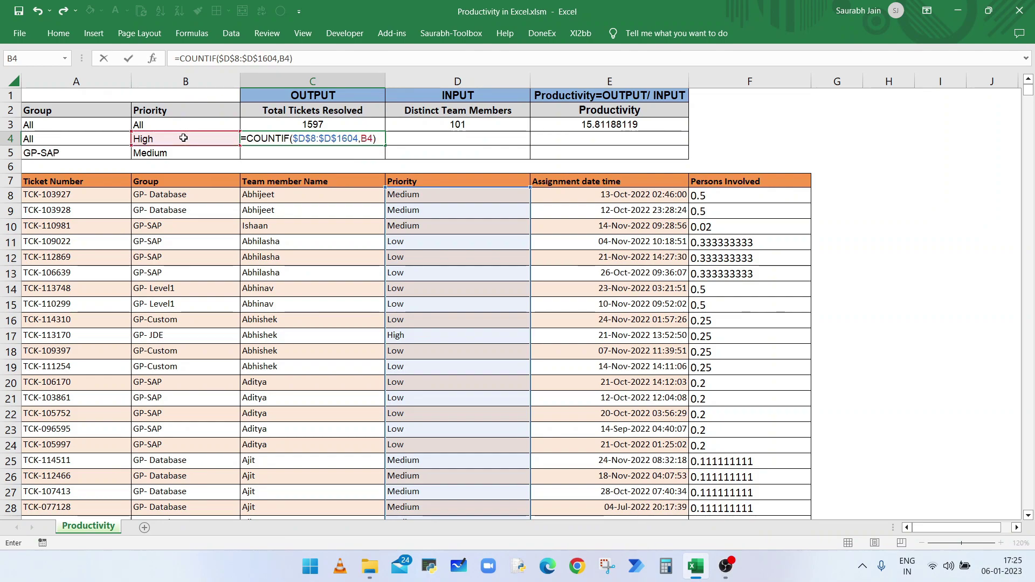
key(Return)
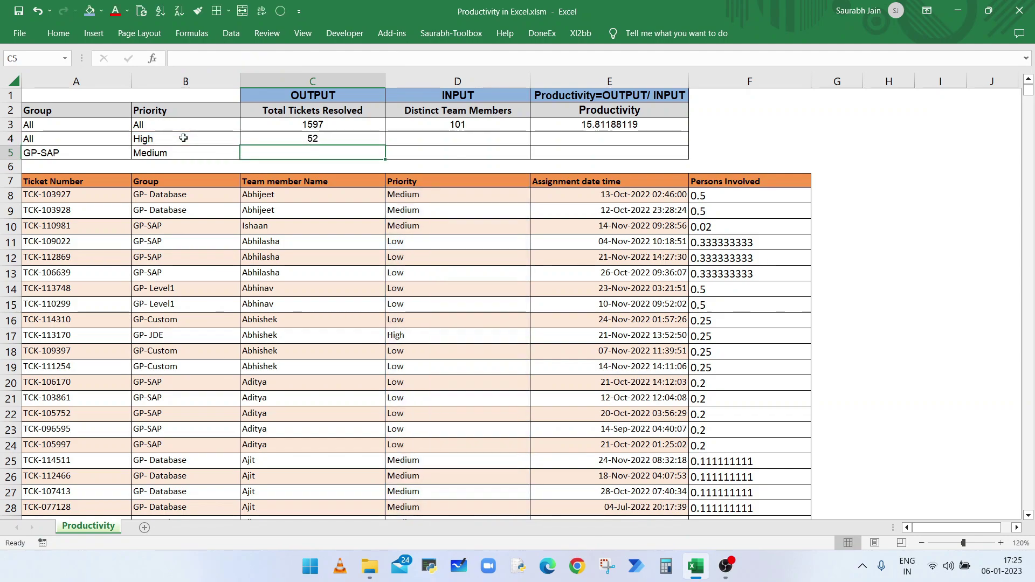
key(Up)
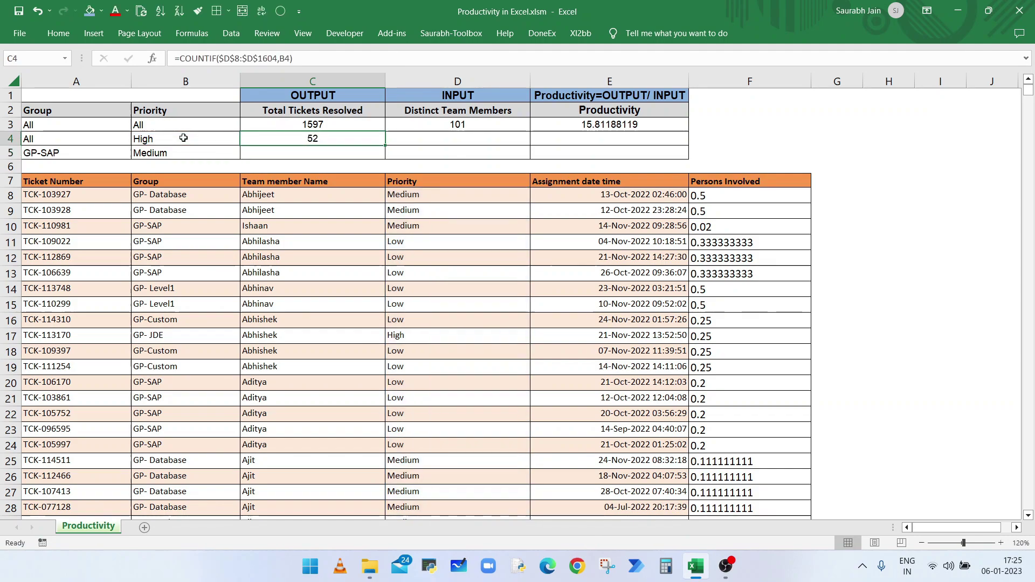
- Filter the ticket list by High priority to check the record count against C4, and remove the filter
click(199, 178)
key(ctrl+shift+l)
click(523, 182)
click(392, 329)
click(399, 342)
click(443, 456)
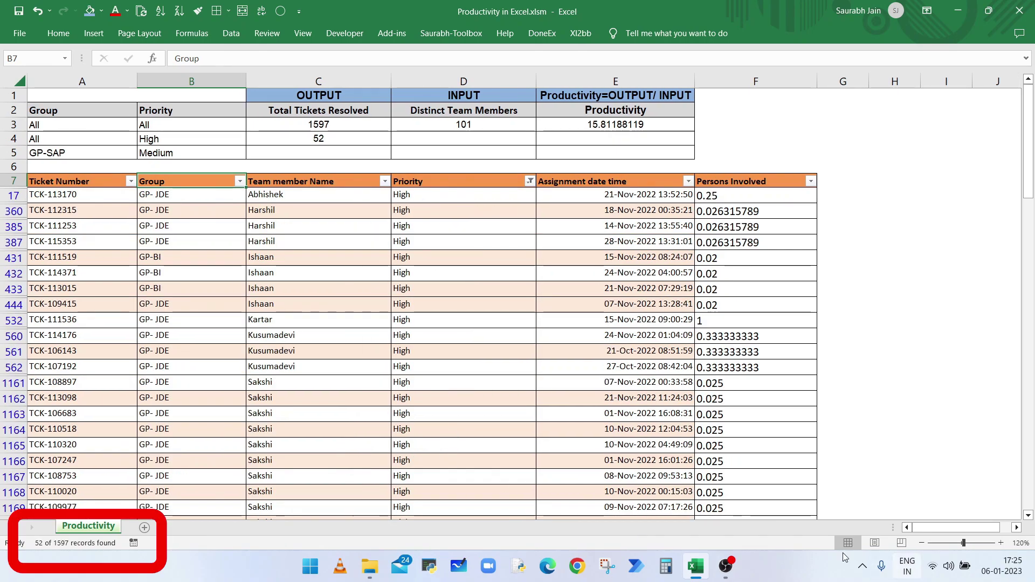
click(439, 179)
key(ctrl+shift+l)
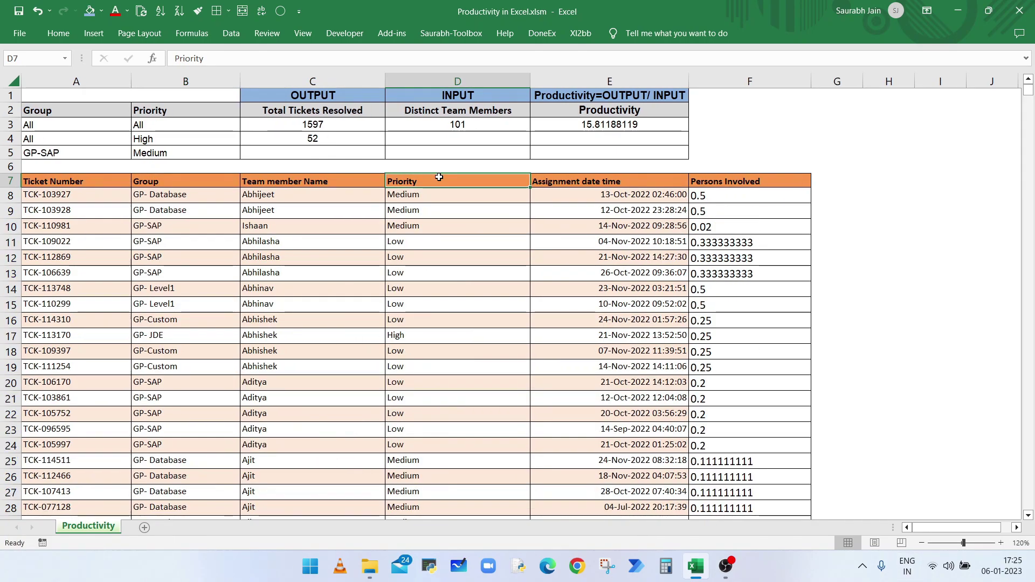
- Begin the distinct team member formula in D4 with the priority condition =SUMPRODUCT(--(B4=$D$8:$D$1604)
click(438, 136)
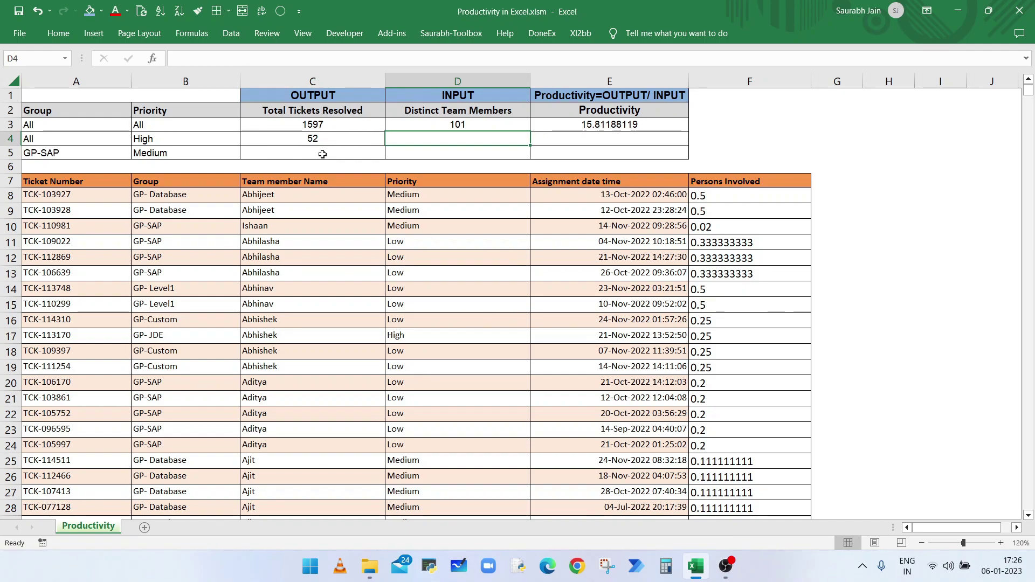
text(=SUMPRO)
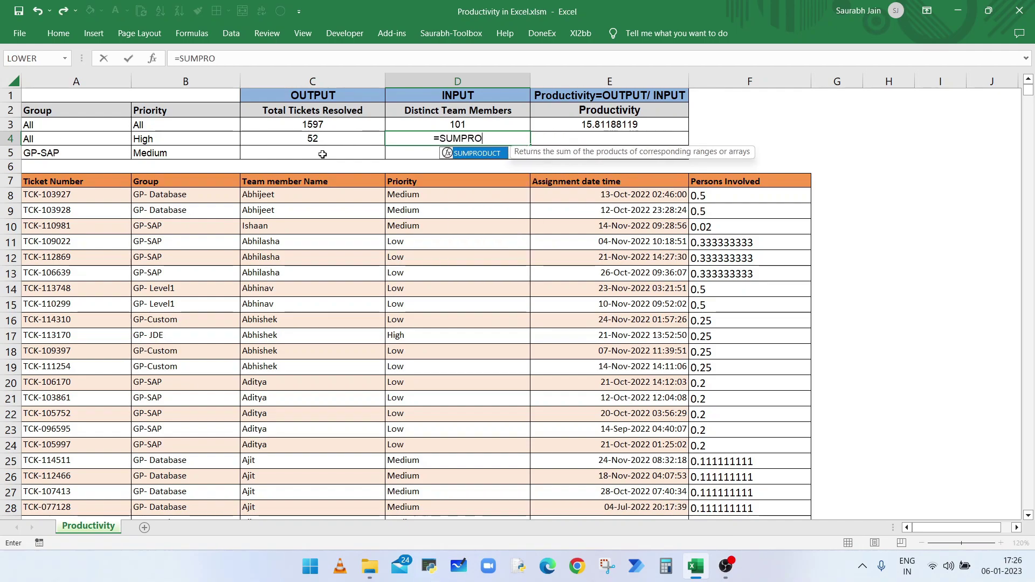
text(DUCT)
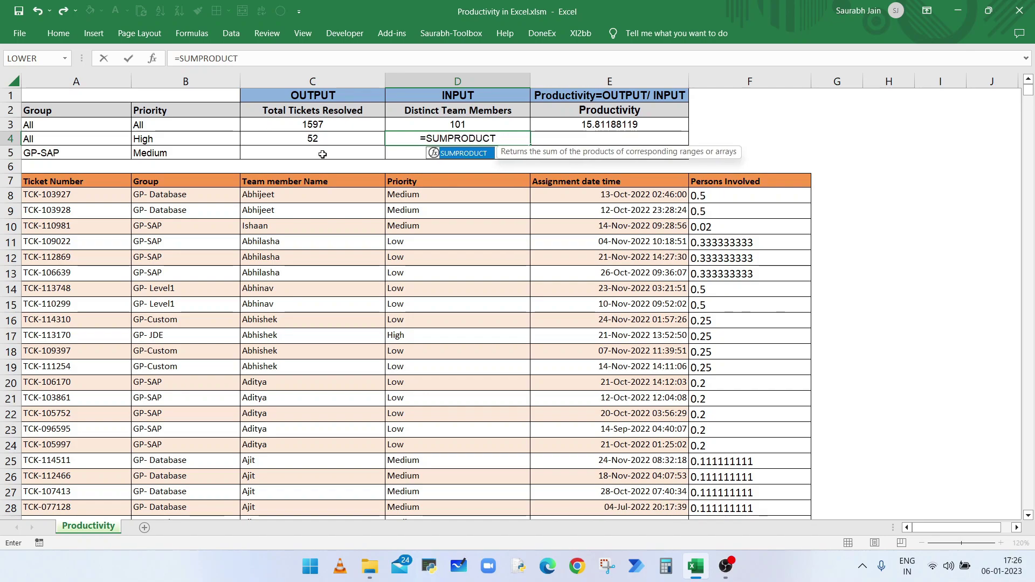
text(()
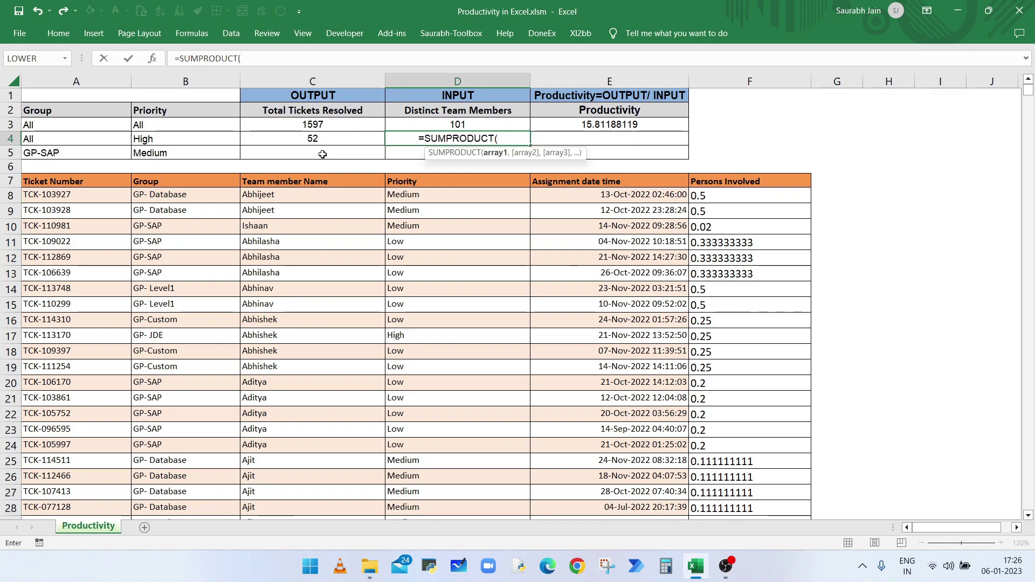
text(()
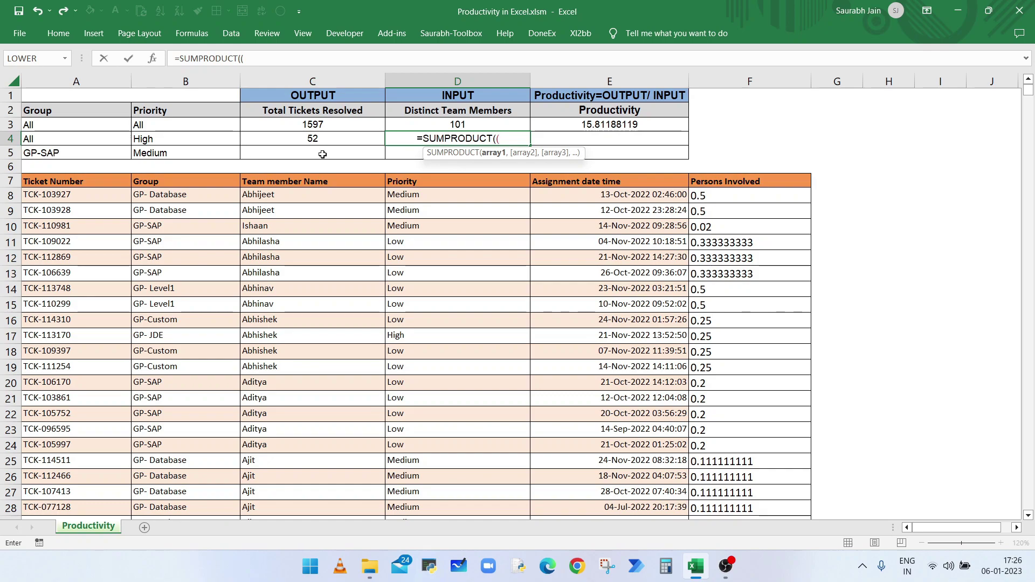
click(175, 140)
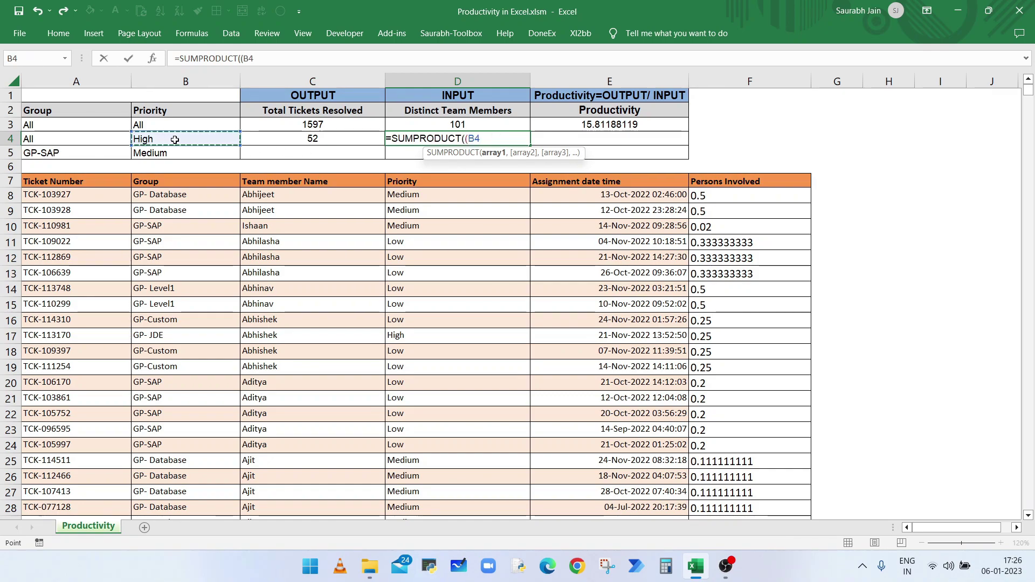
text(=)
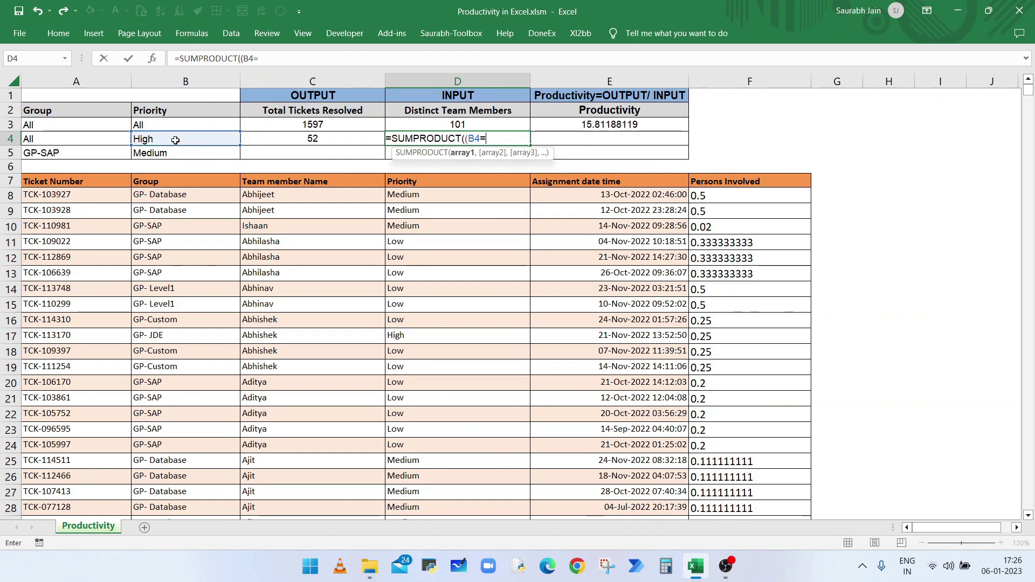
click(407, 197)
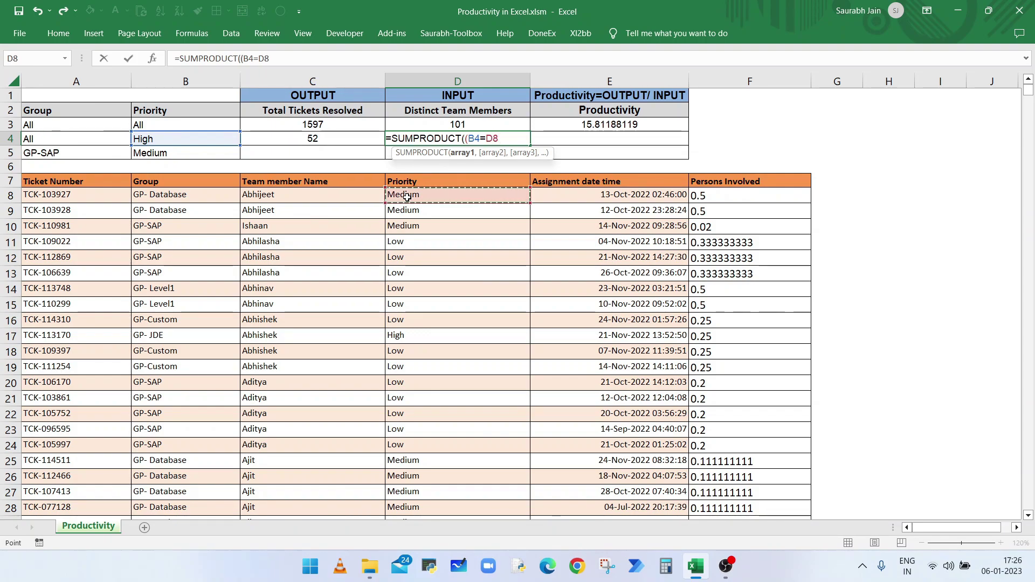
key(ctrl+shift+Down)
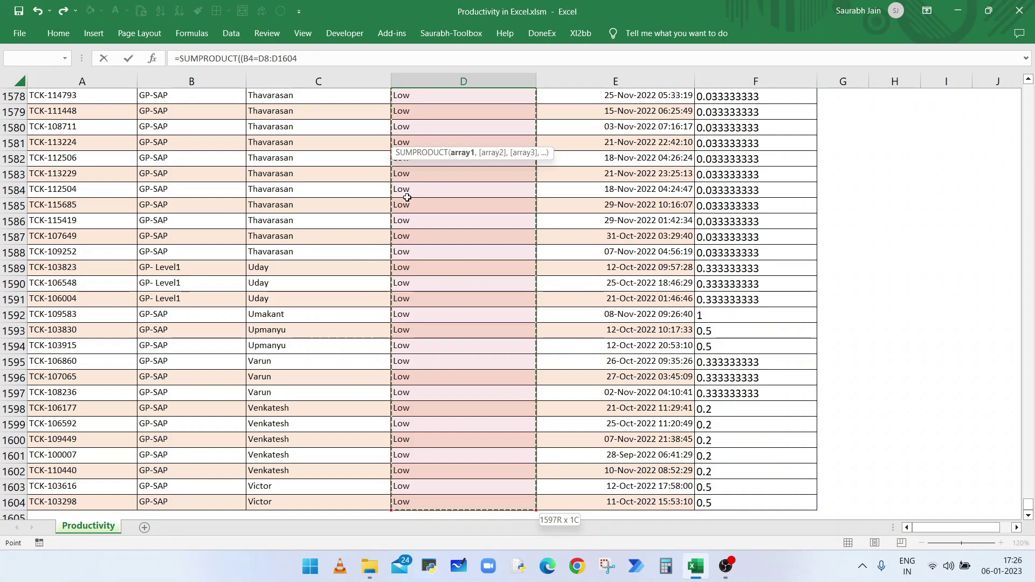
key(F4)
text())
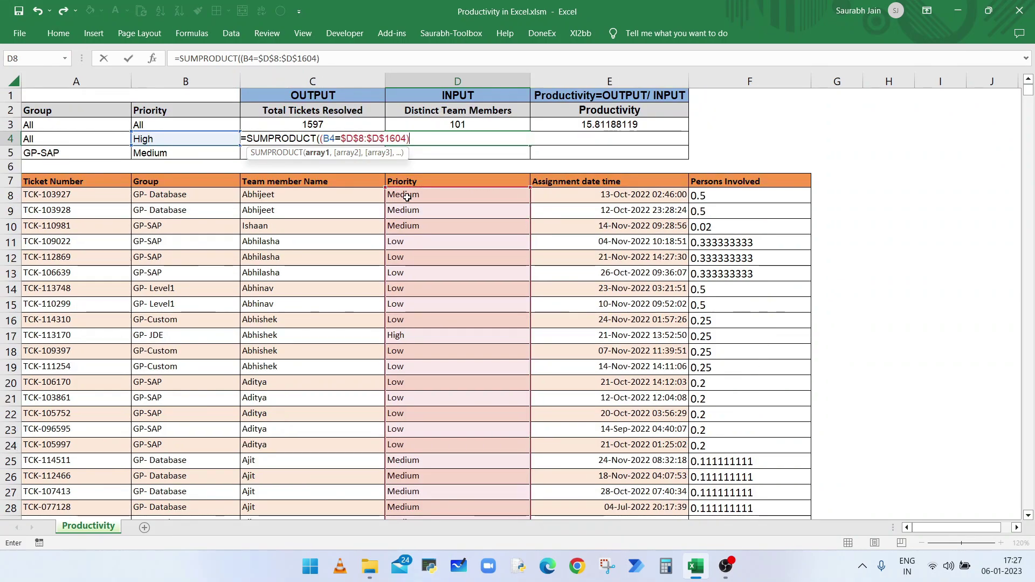
click(320, 139)
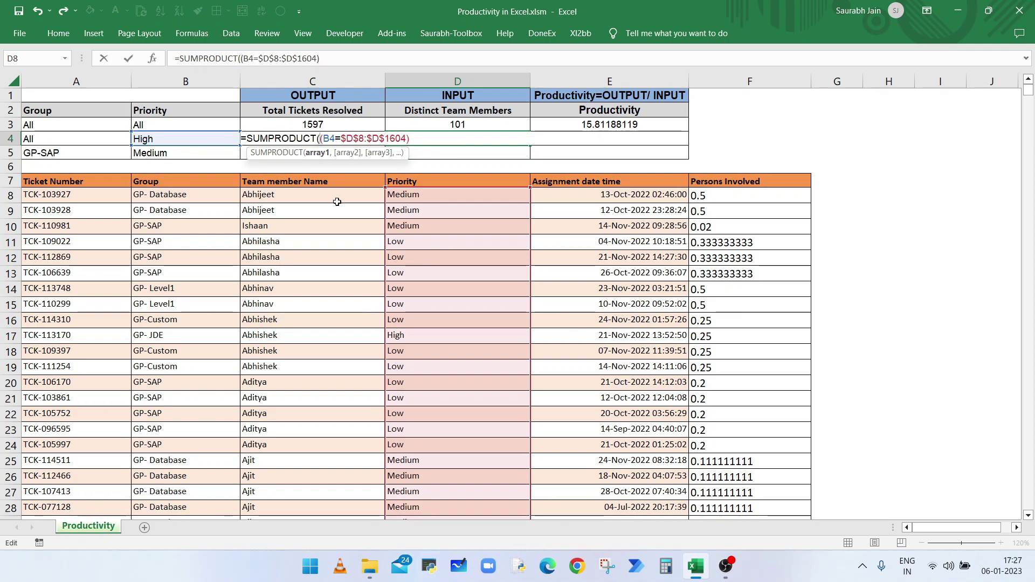
text(--)
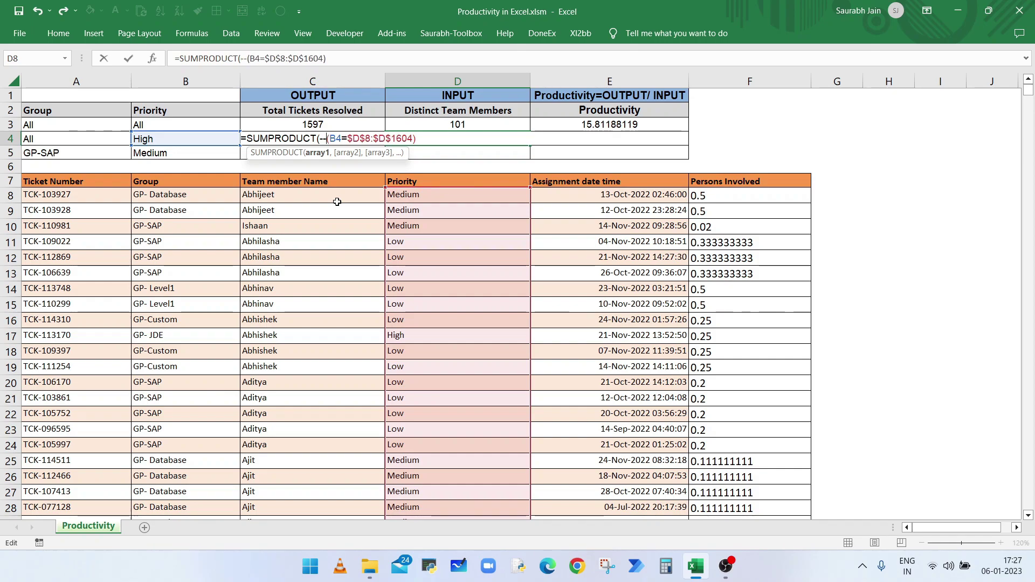
- Extend the D4 formula with *(1/COUNTIFS($C$8:$C$1604,$C$8:$C$1604, to weight each ticket by team member name
click(433, 138)
text(*(1/)
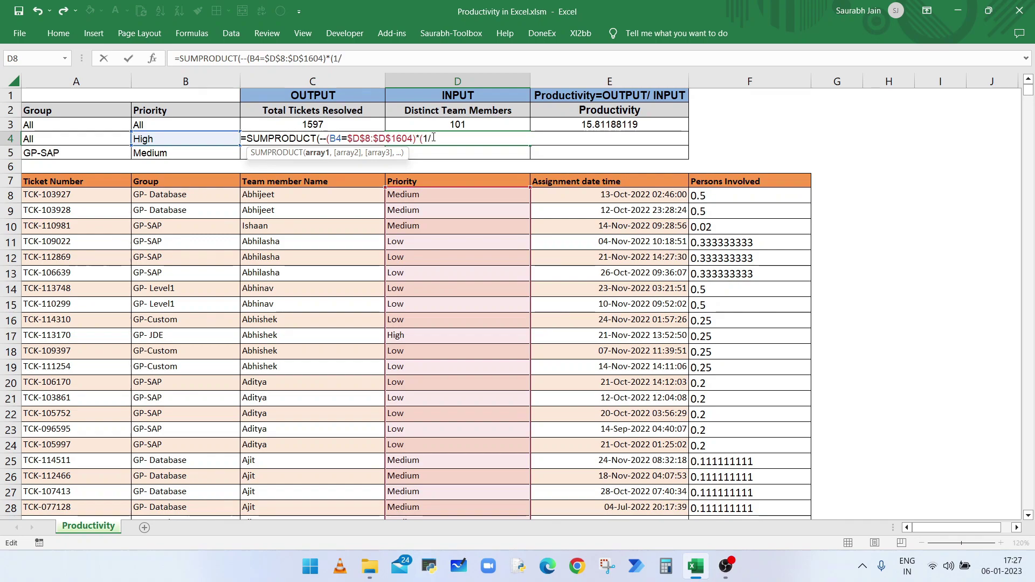
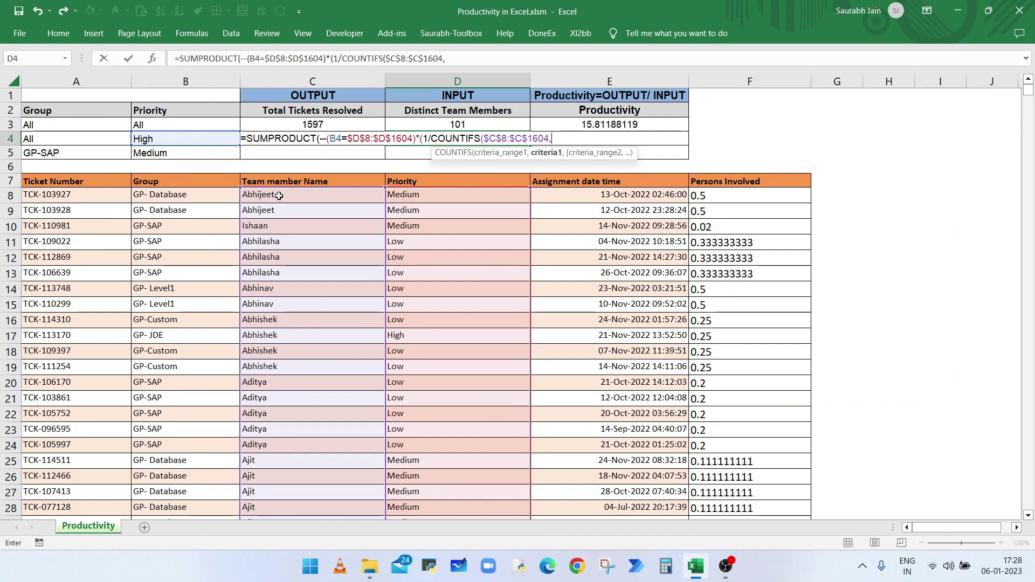
click(279, 195)
key(ctrl+shift+Down)
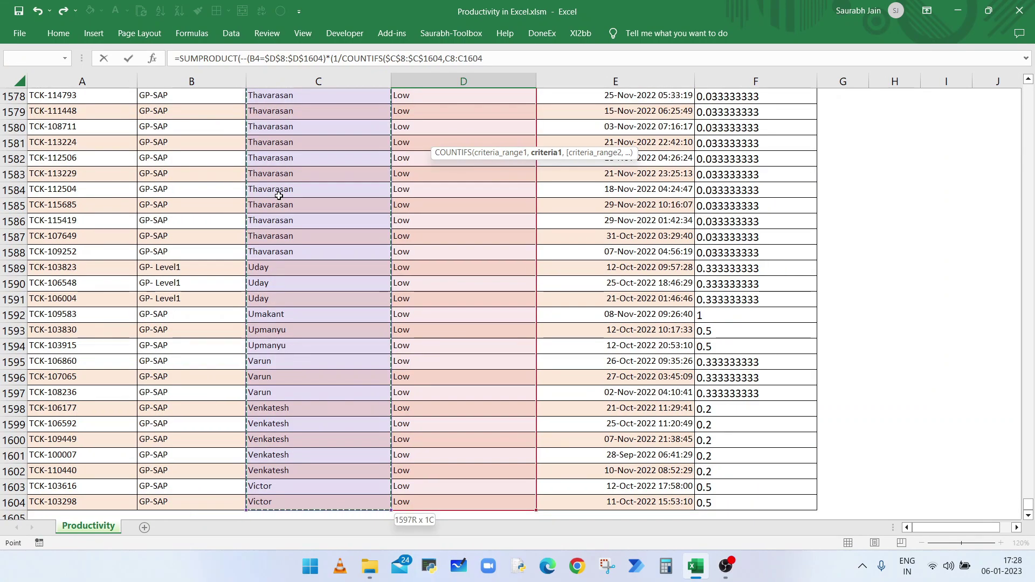
key(F4)
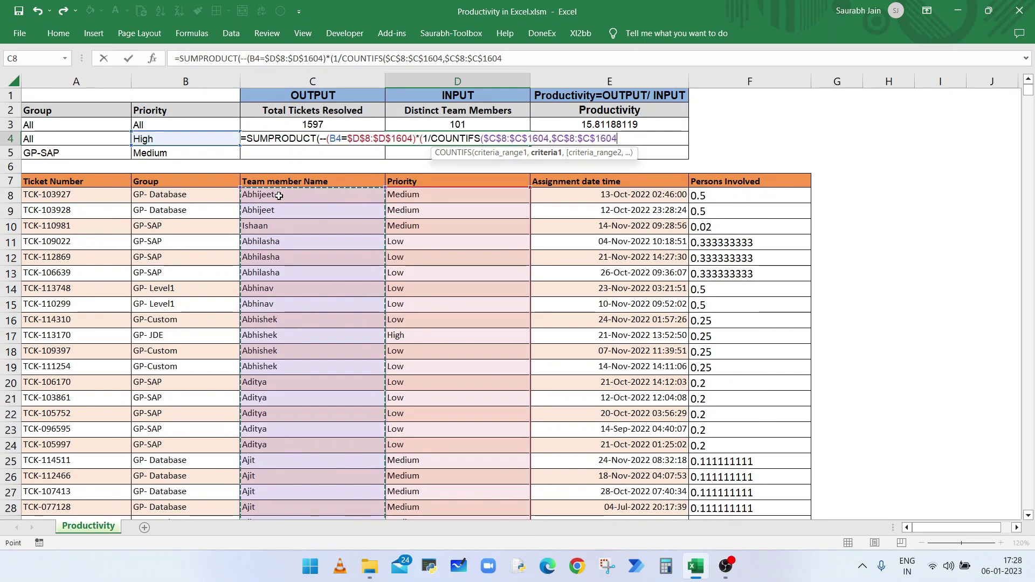
text(,)
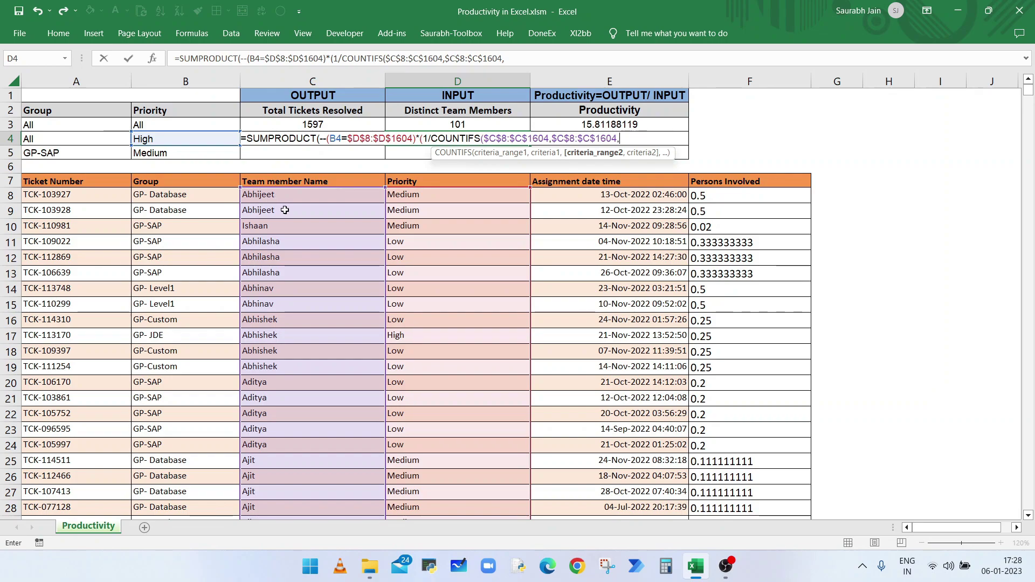
- Add the priority condition $D$8:$D$1604,B4 to the COUNTIFS in D4 and close the parentheses
click(413, 199)
key(ctrl+shift+Down)
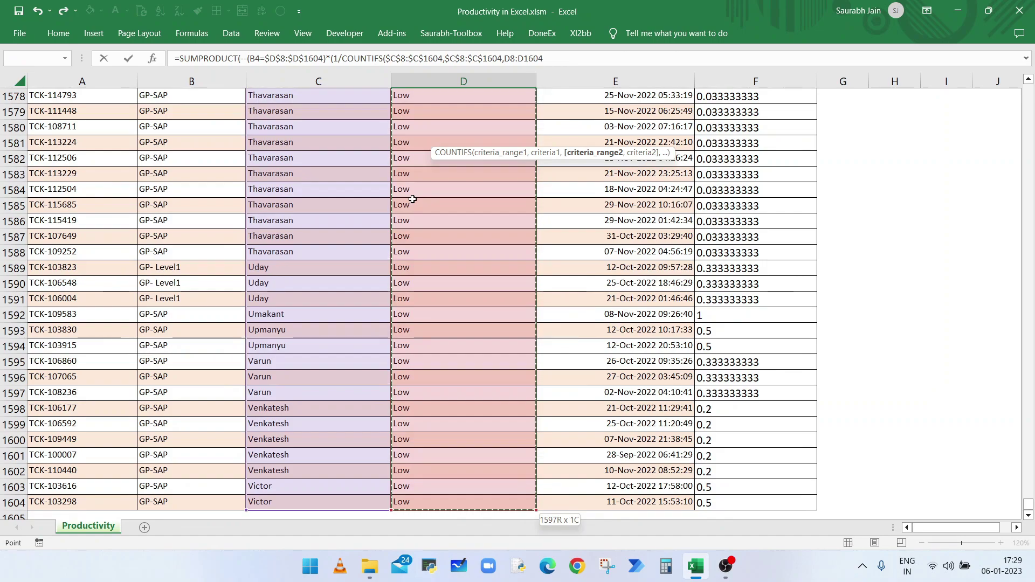
key(F4)
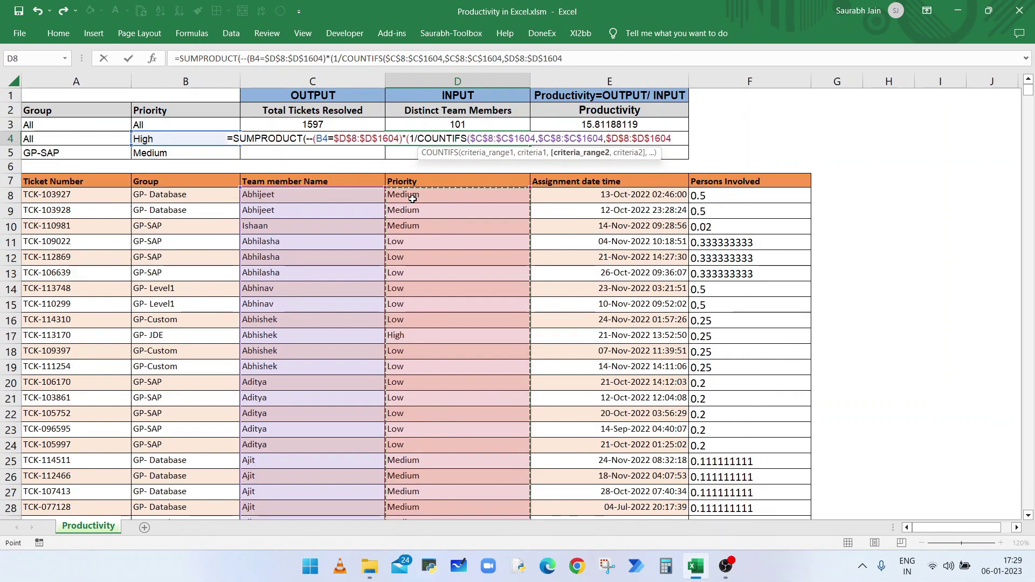
text(,)
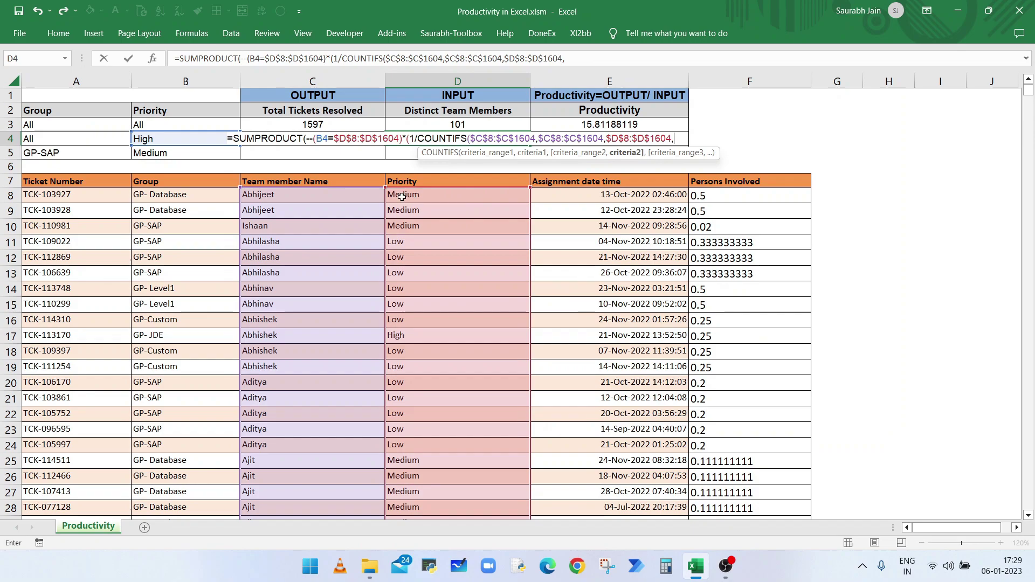
click(173, 137)
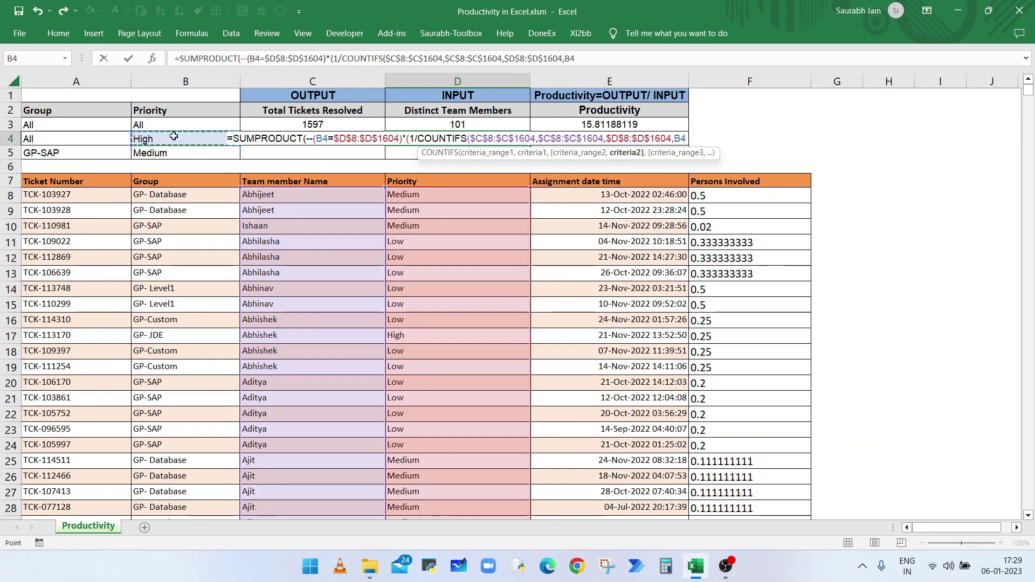
text())
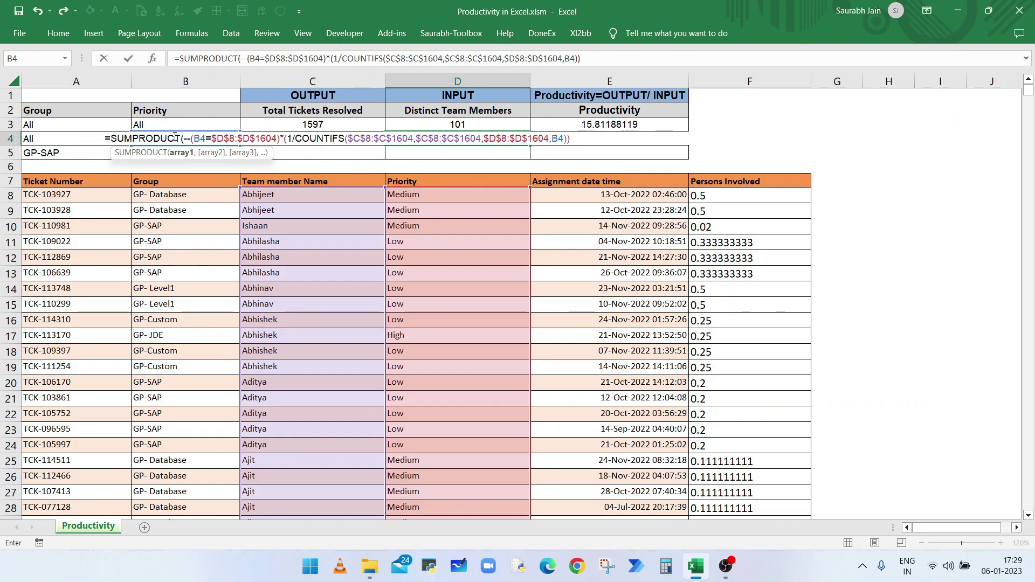
text())
- Evaluate the 1/COUNTIFS part of D4, wrap it as IFERROR(1/COUNTIFS(...),0), and enter the whole formula as an array formula
drag(331, 58, 582, 69)
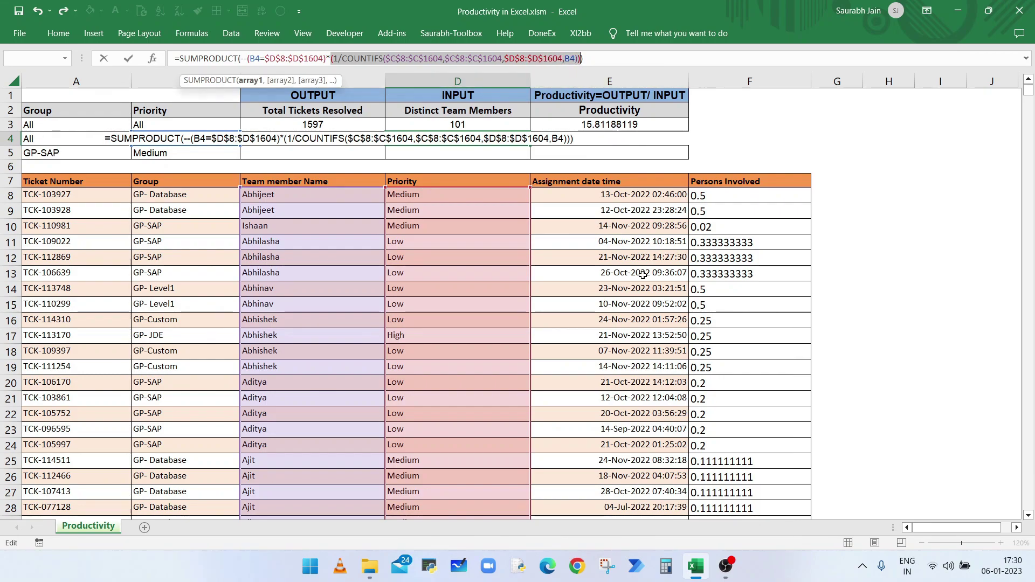
key(F9)
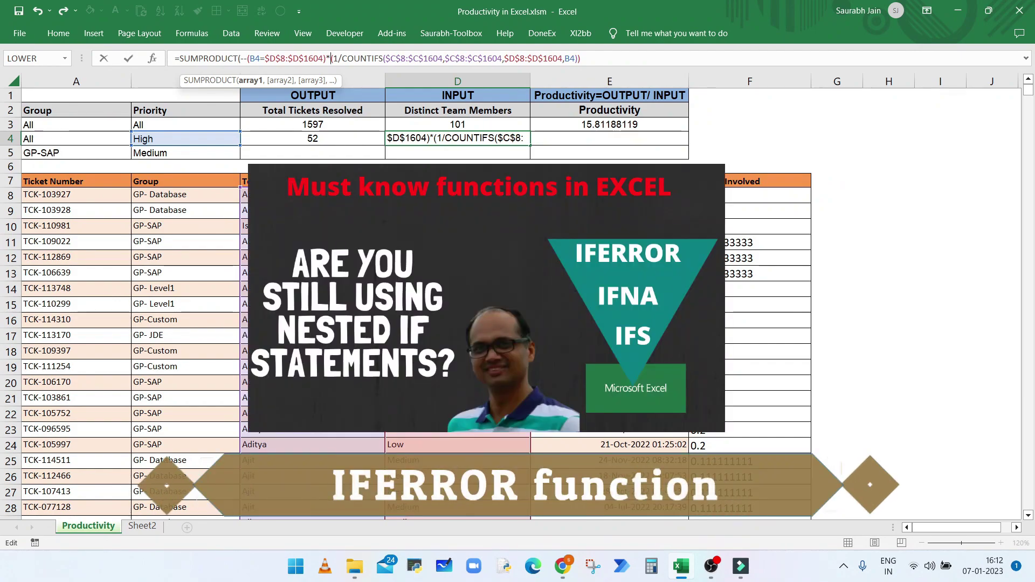
text(IFE)
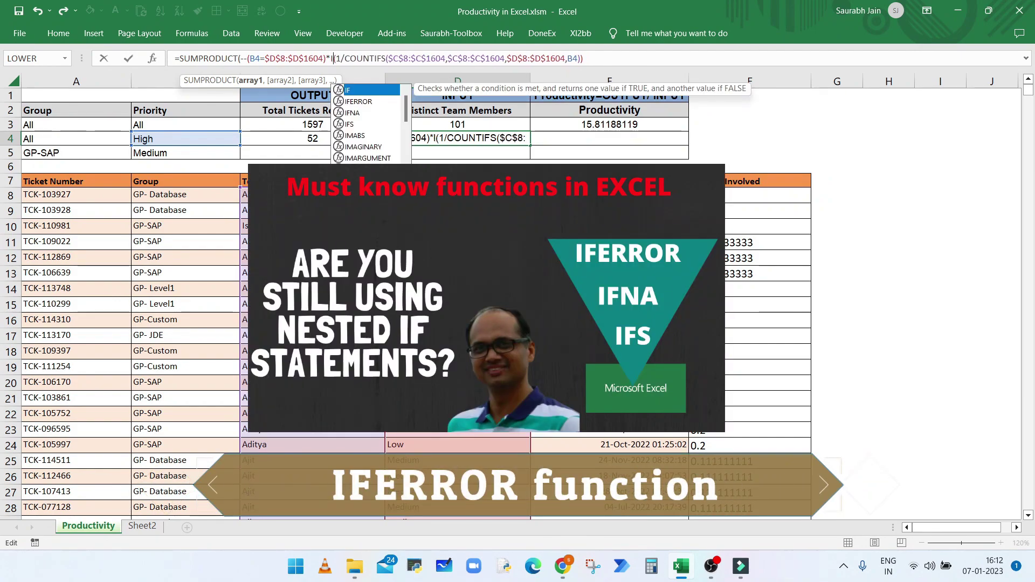
text(RROR)
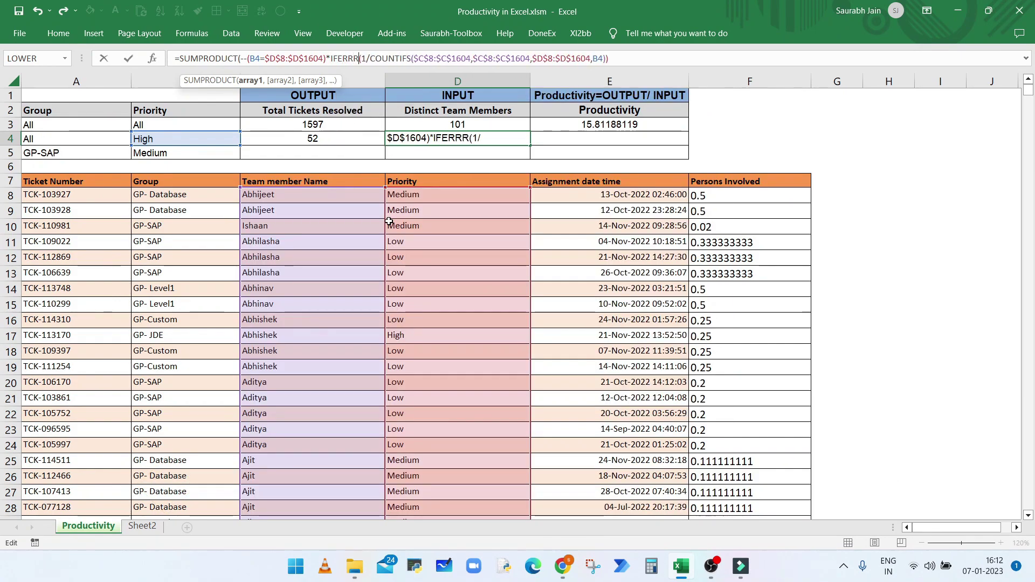
key(End)
key(Left)
text(,)
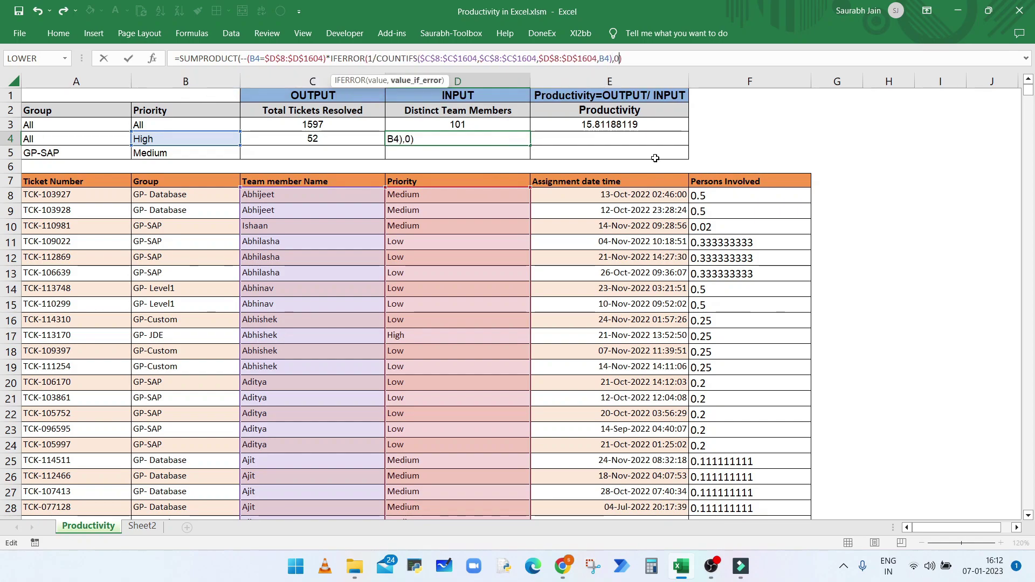
click(639, 56)
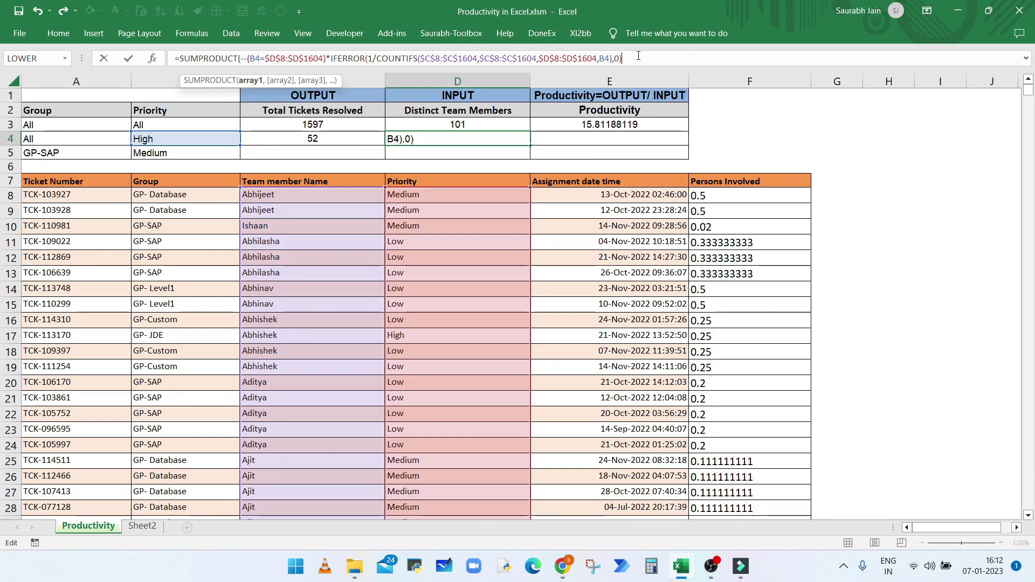
text())
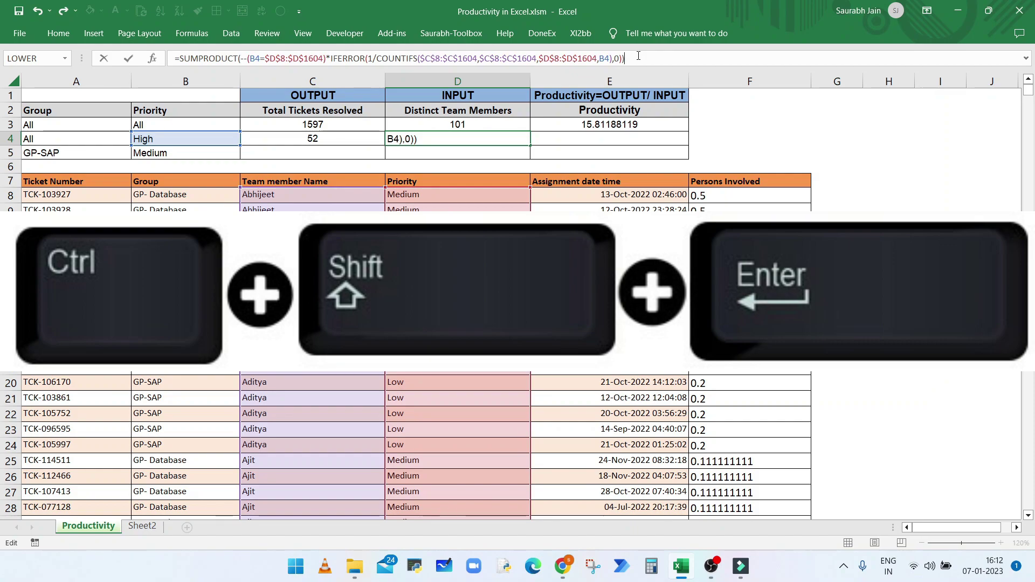
key(ctrl+shift+Return)
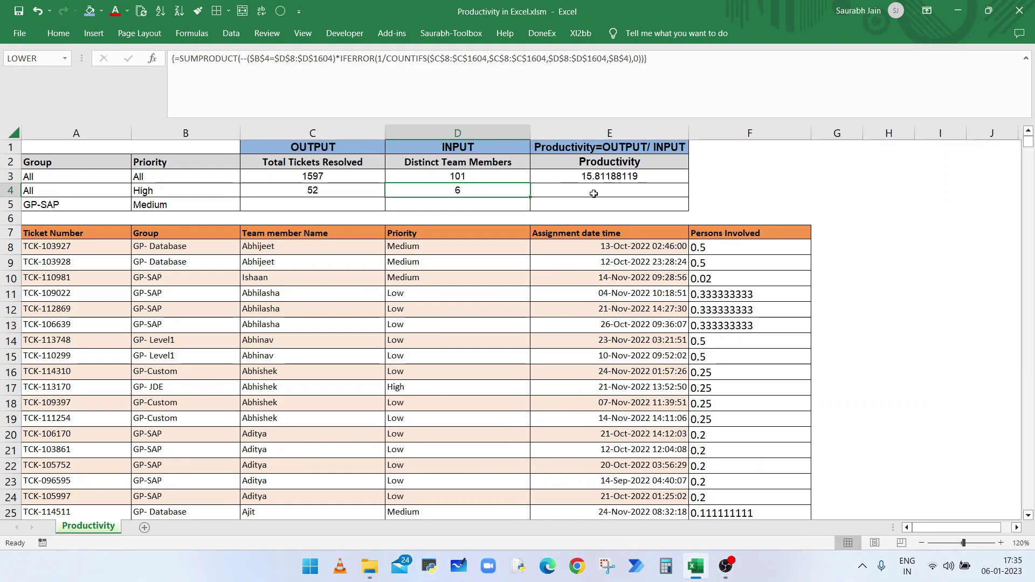
- Calculate High priority productivity in E4 with =C4/D4
click(593, 192)
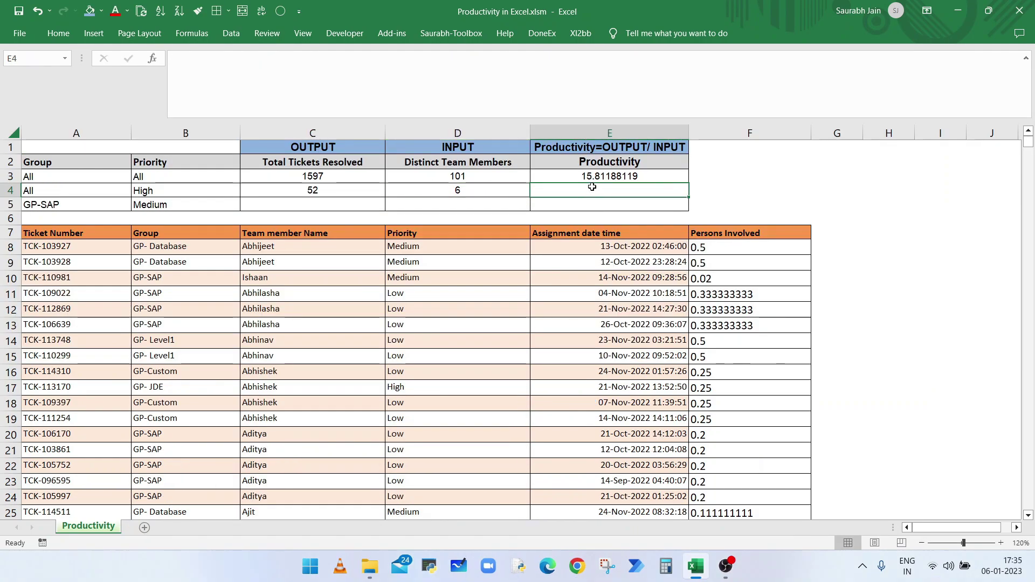
text(=)
click(356, 189)
text(/)
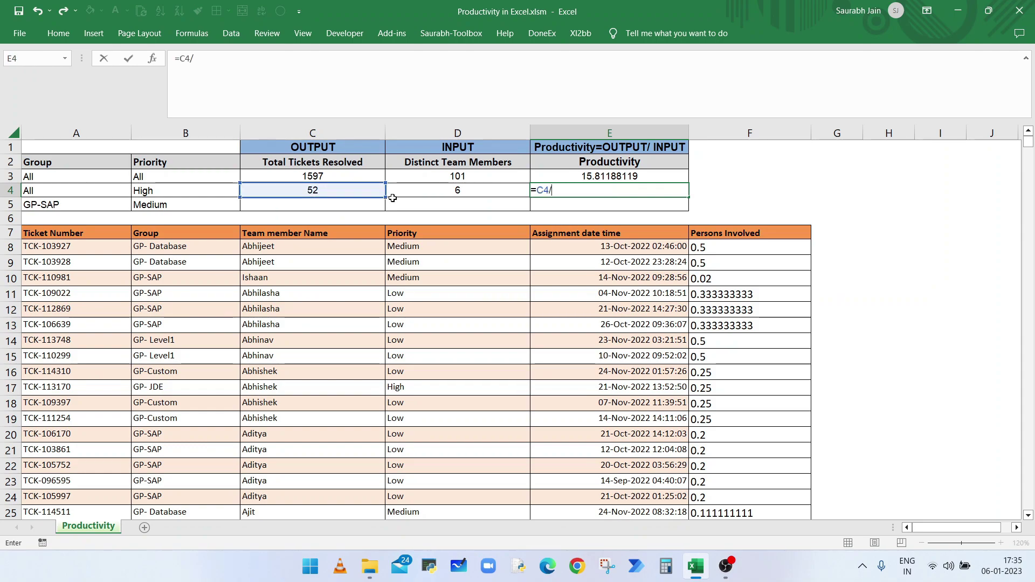
click(431, 189)
key(Return)
- Filter the ticket list by High priority, check the distinct team member names against D4, and remove the filter
click(403, 235)
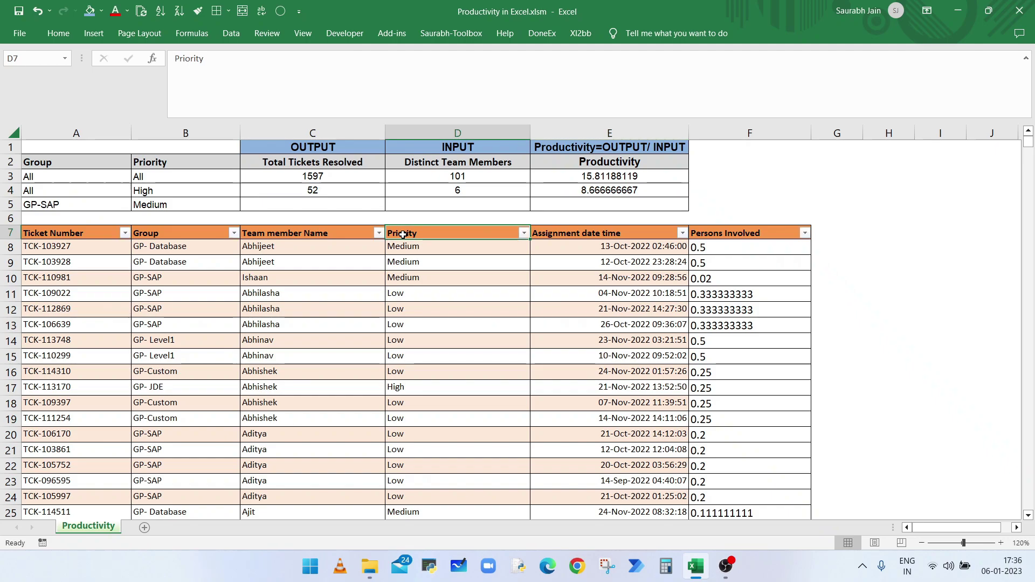
click(524, 233)
click(408, 382)
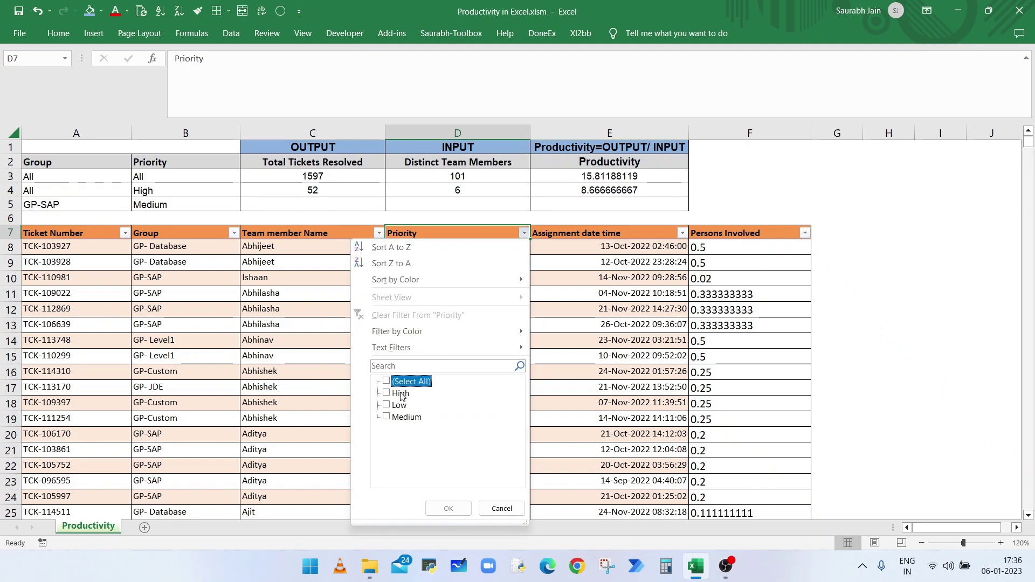
click(401, 394)
key(Return)
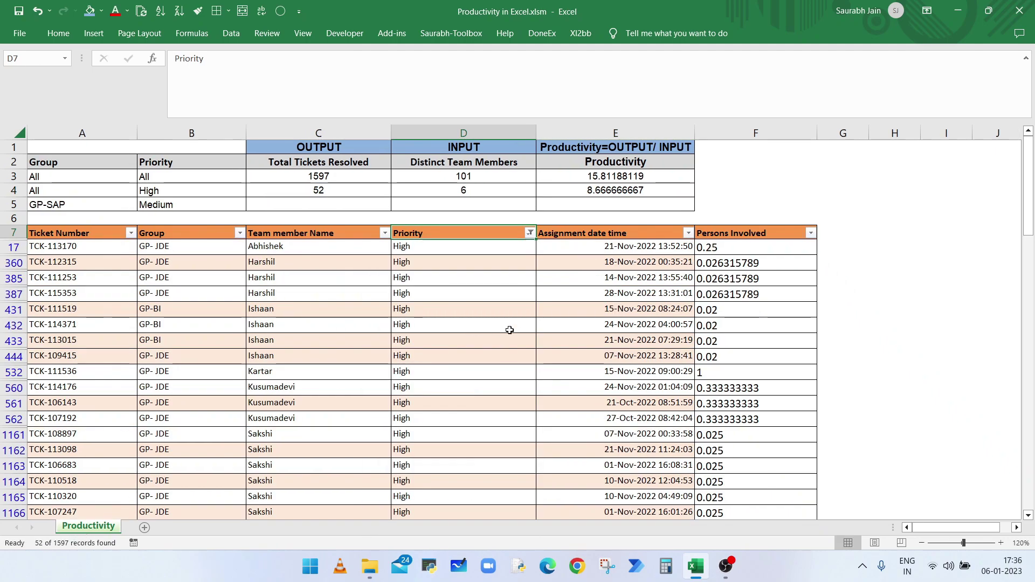
click(385, 234)
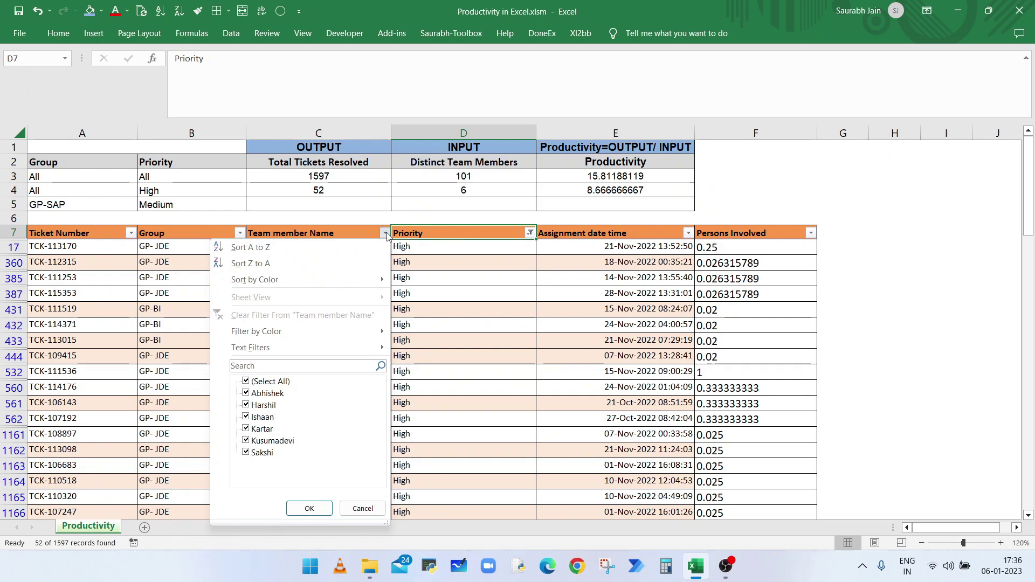
click(82, 204)
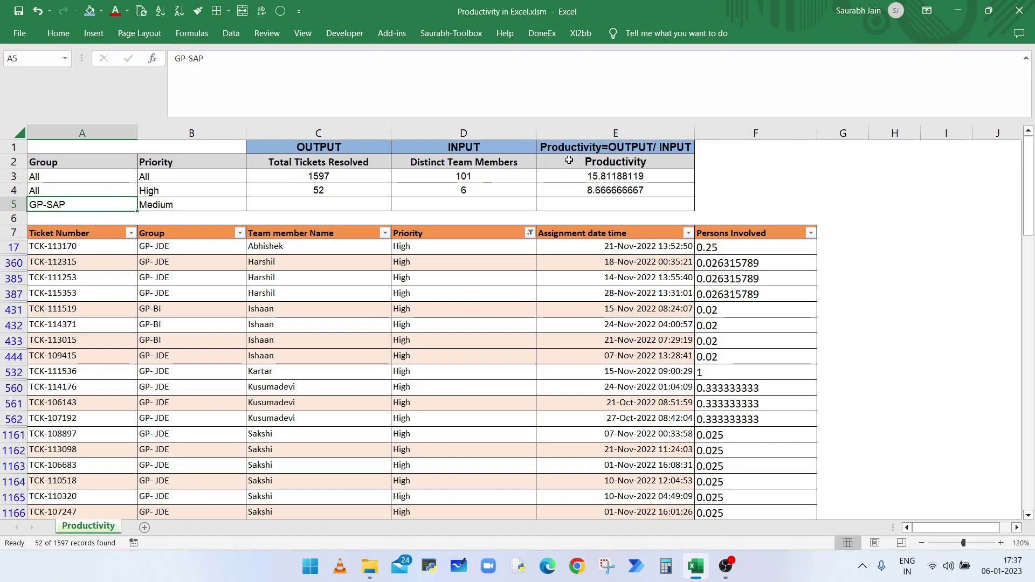
click(193, 203)
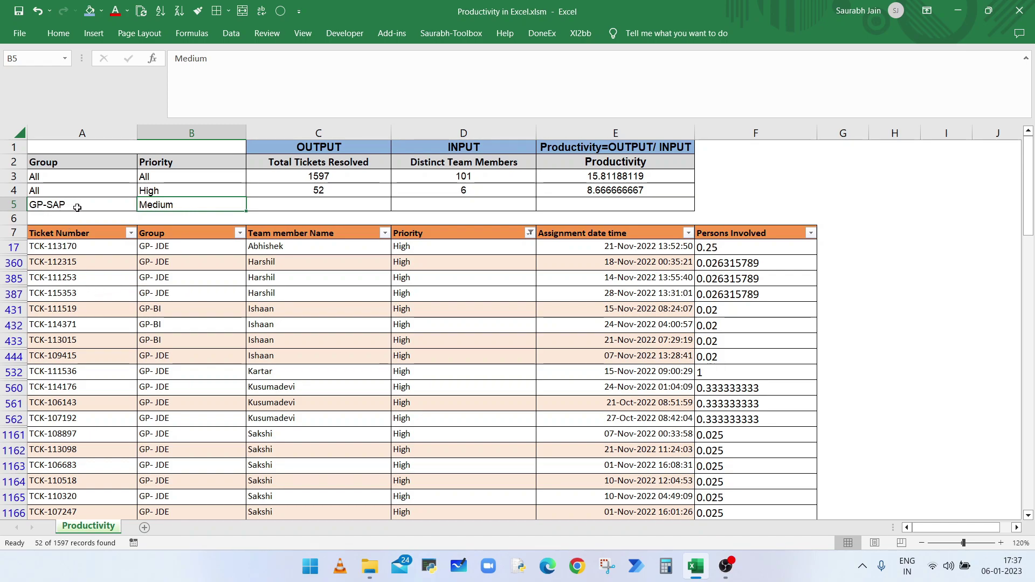
click(318, 204)
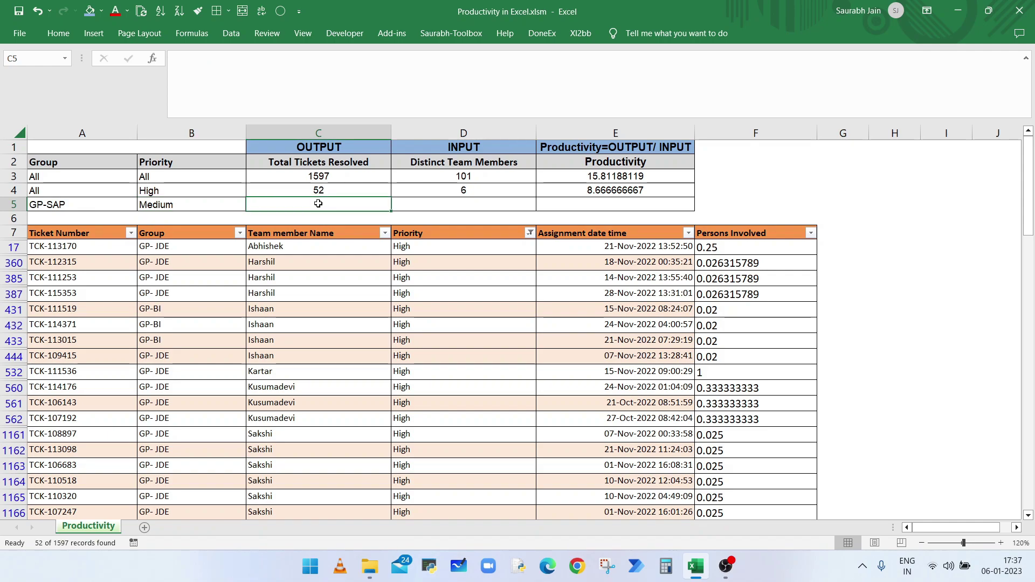
key(ctrl+shift+l)
- Start a COUNTIFS formula in C5 with the priority condition $D$8:$D$1604,$B$5
text(=COUNTI)
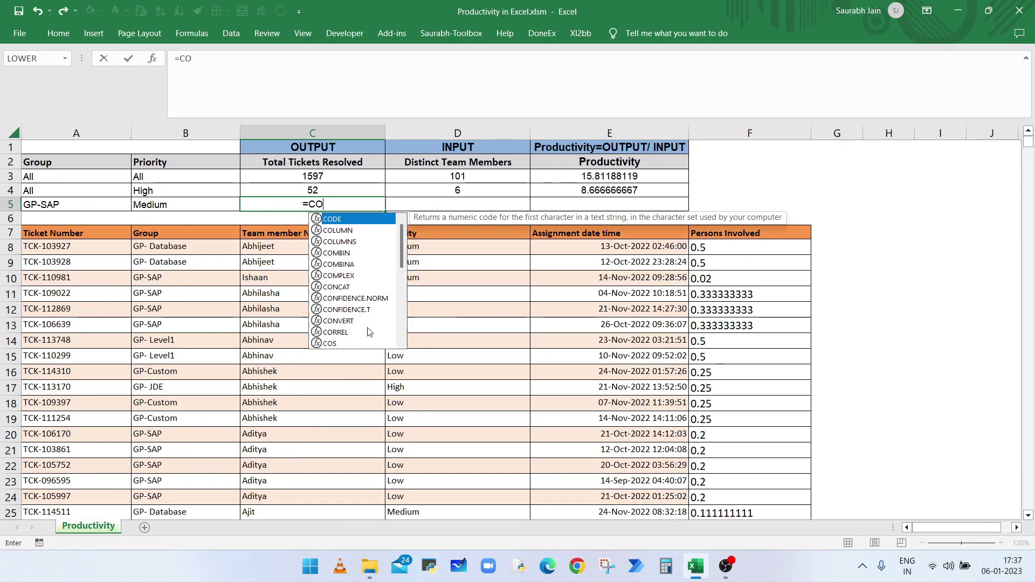
text(FS()
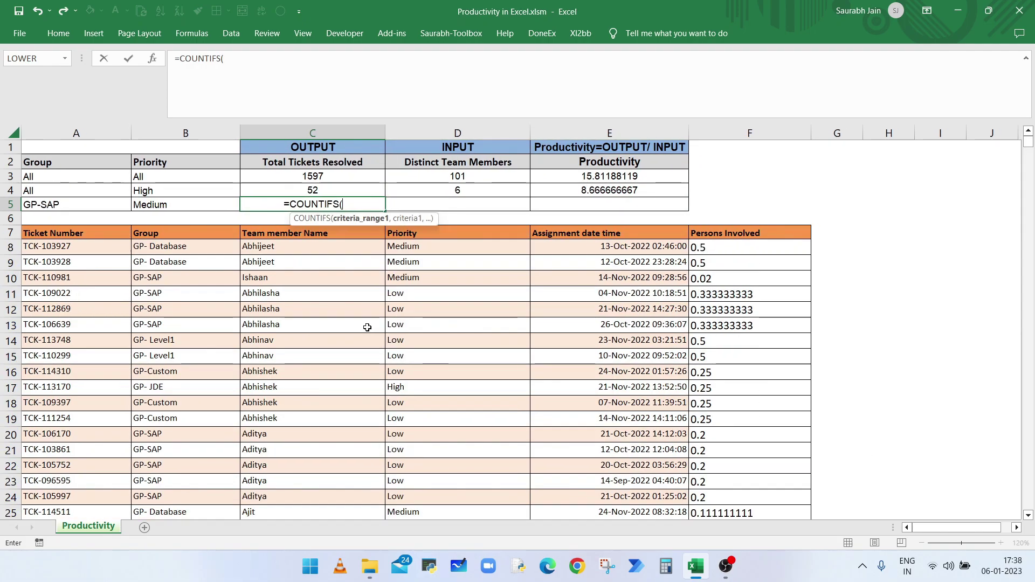
click(406, 247)
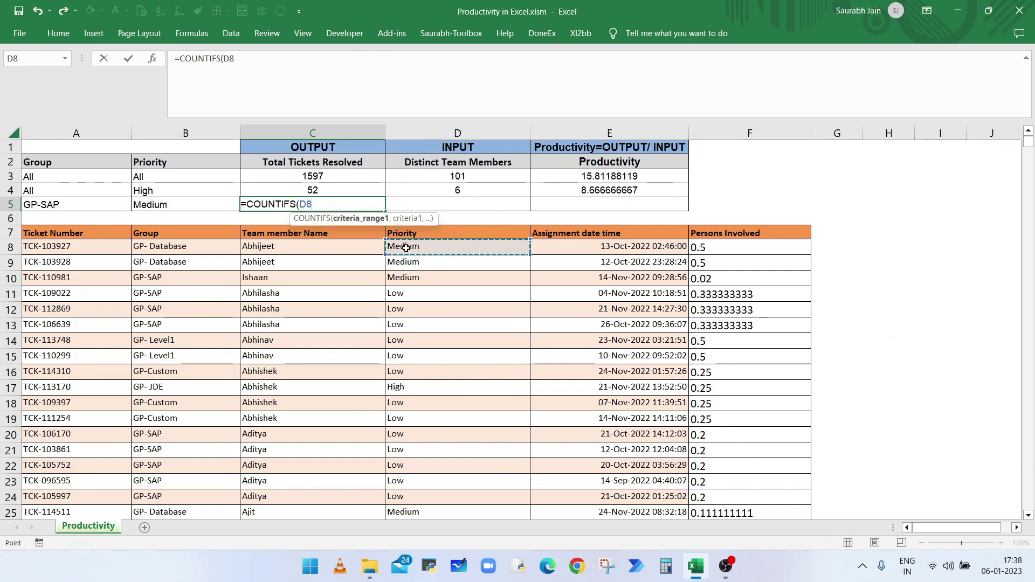
key(ctrl+shift+Down)
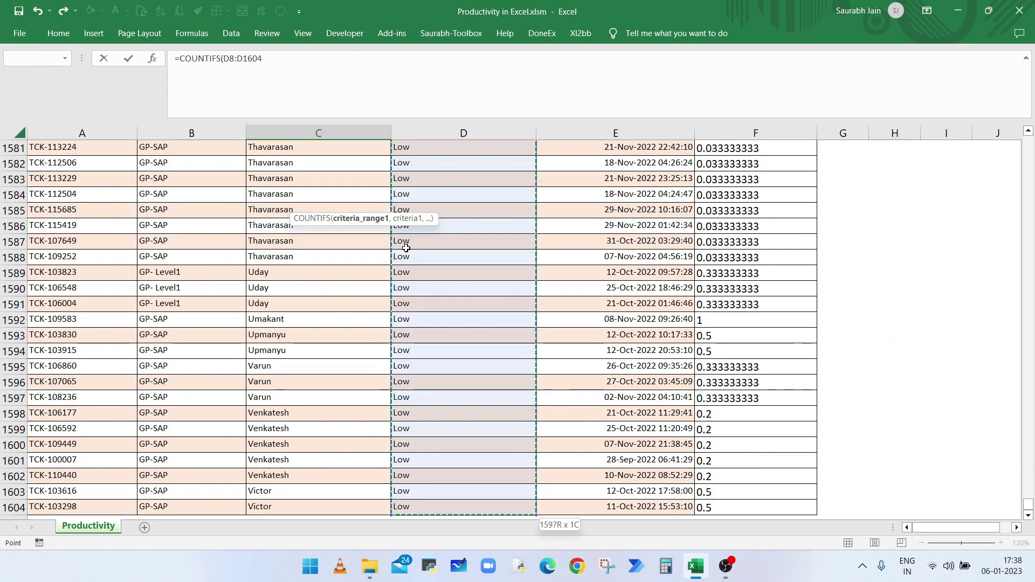
key(F4)
text(,)
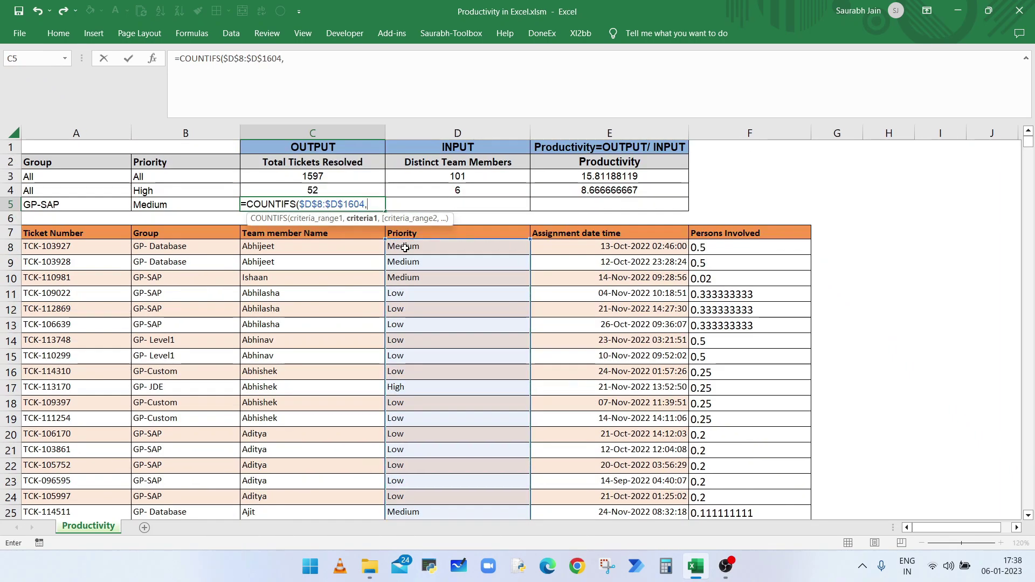
click(179, 205)
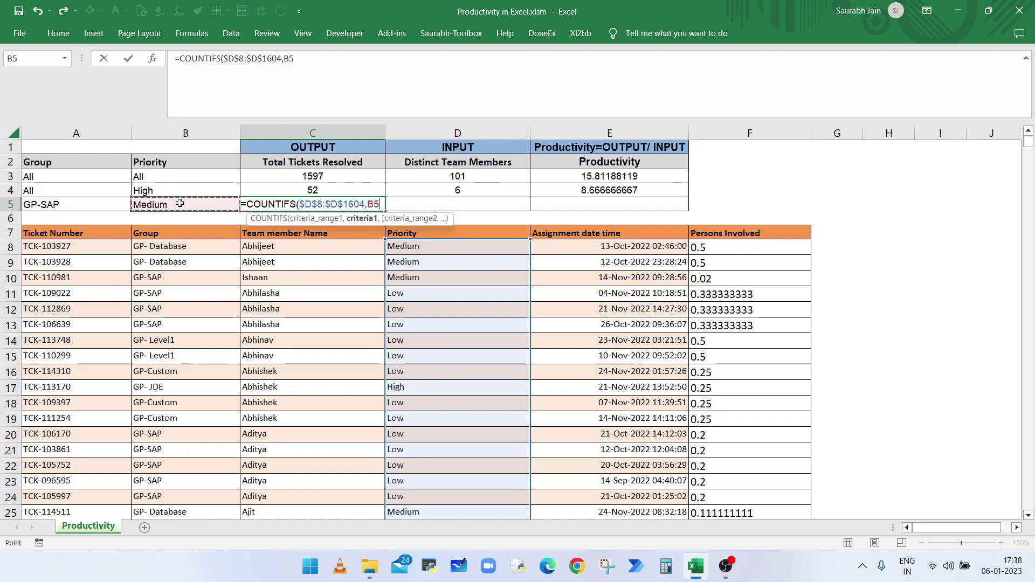
key(F4)
text(,)
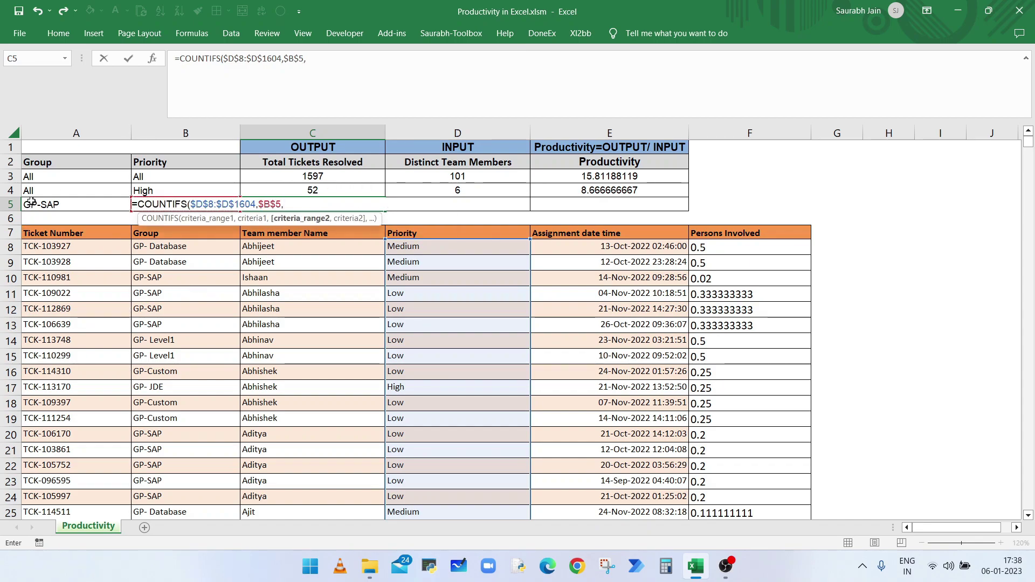
- Add the group condition $B$8:$B$1604,$A$5 to the COUNTIFS in C5 and enter the formula
click(164, 249)
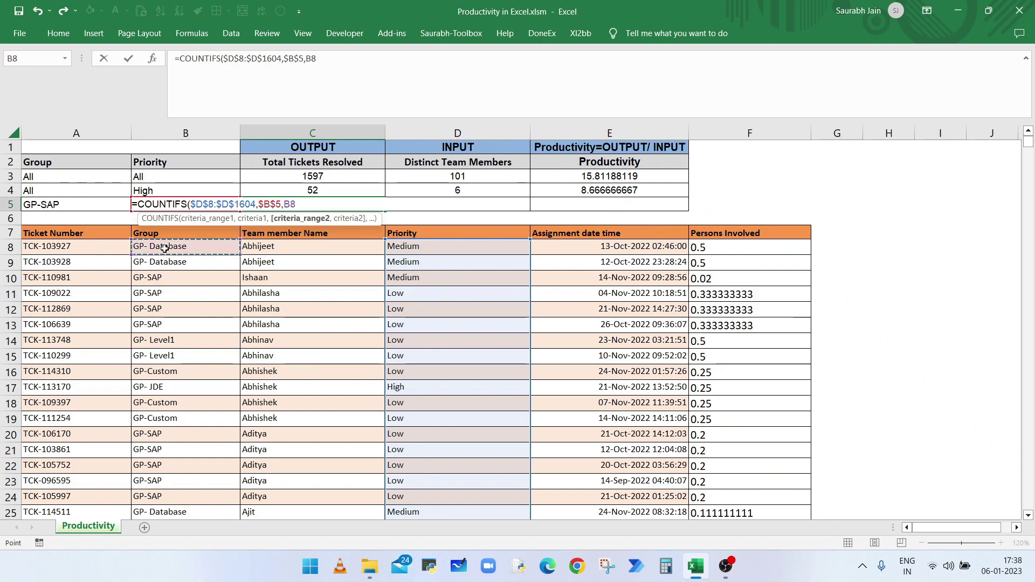
key(ctrl+shift+Down)
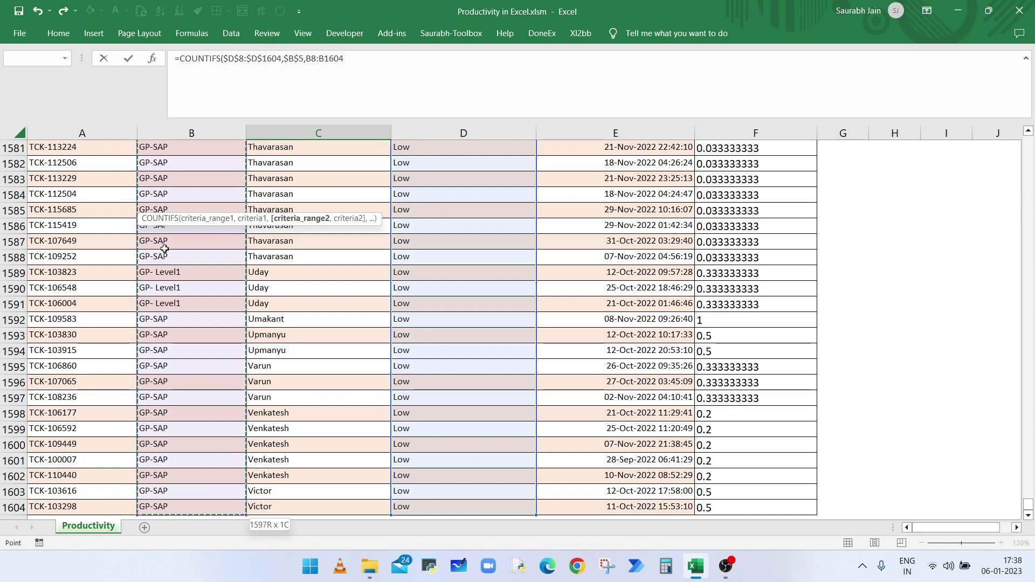
key(F4)
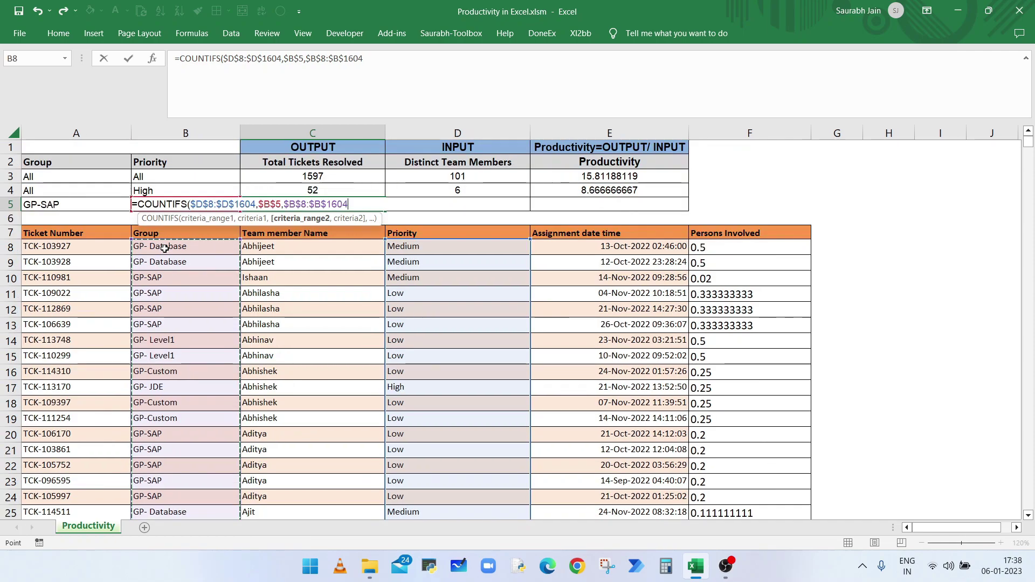
text(,)
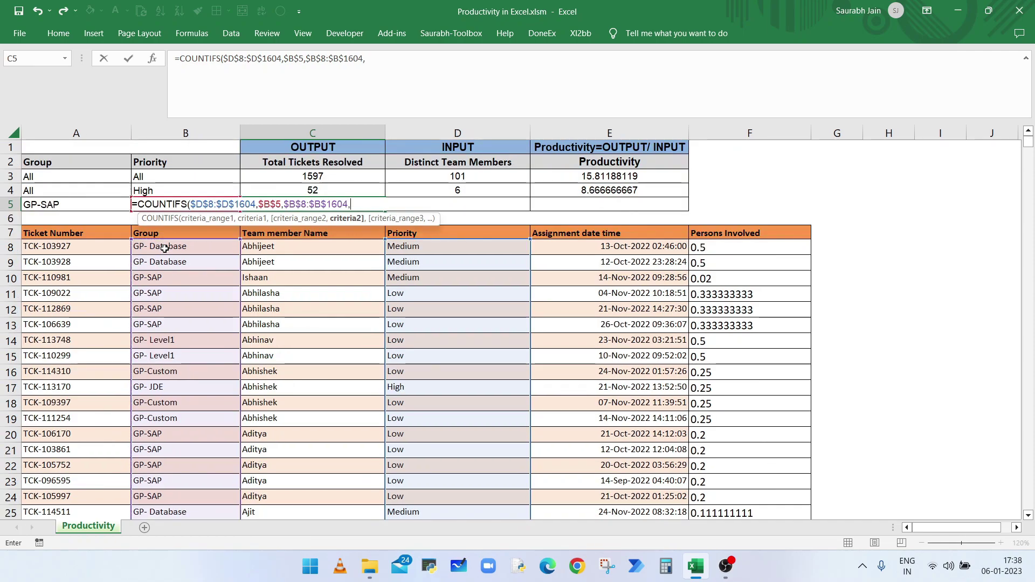
click(58, 204)
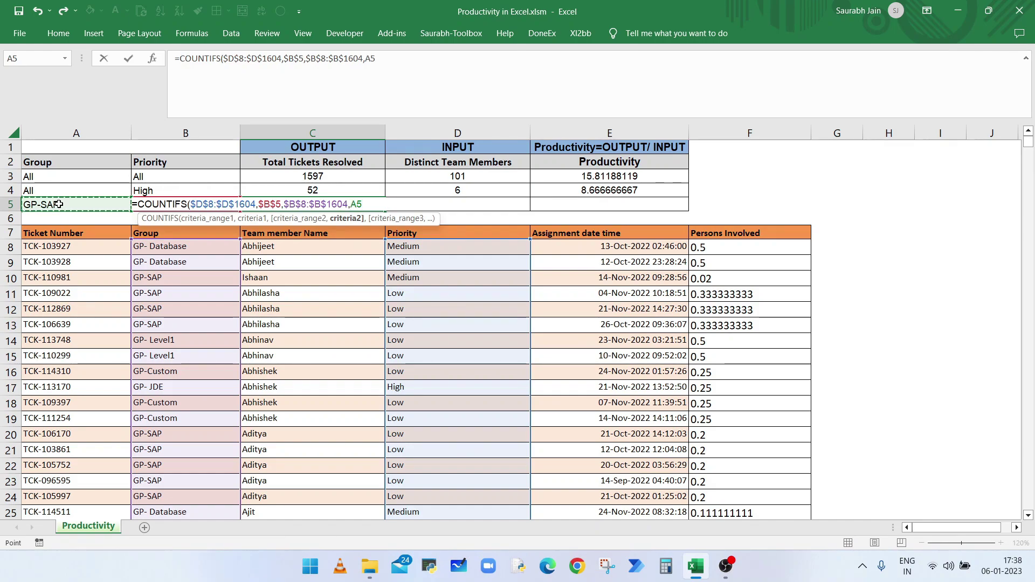
key(F4)
text())
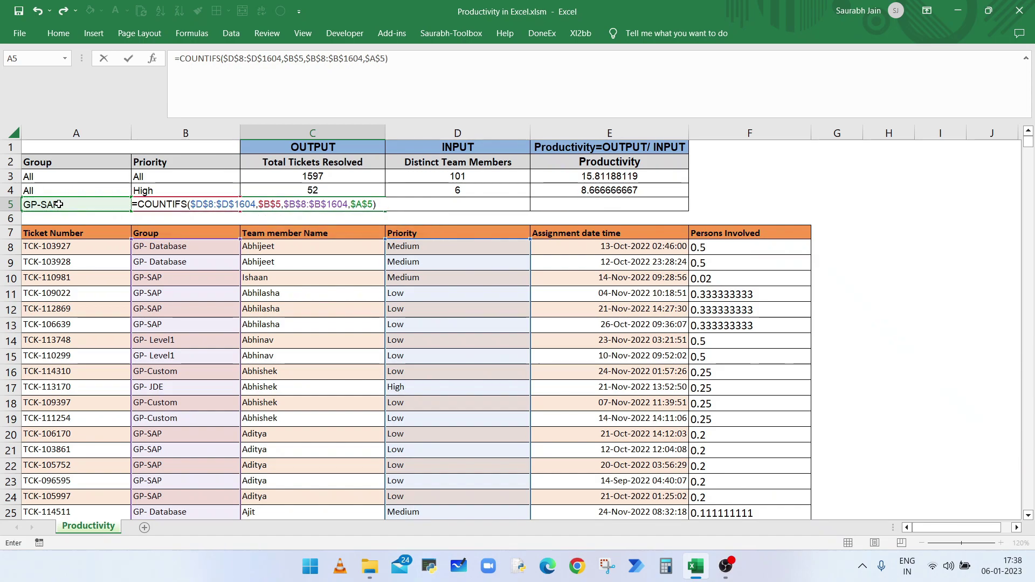
key(Return)
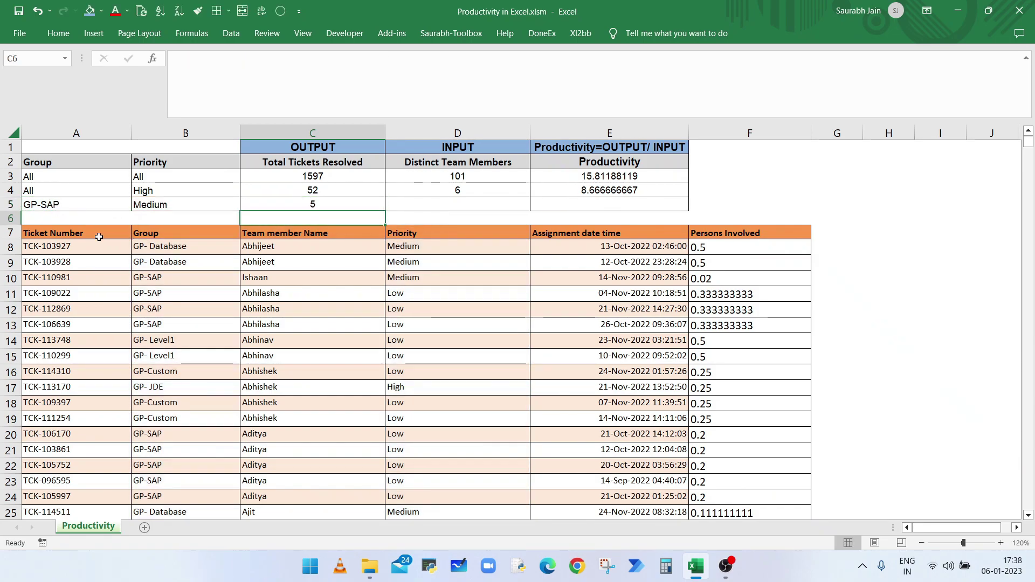
- Filter the ticket list by Medium priority and group GP-SAP, check the matching tickets against C5, and remove the filter
click(269, 233)
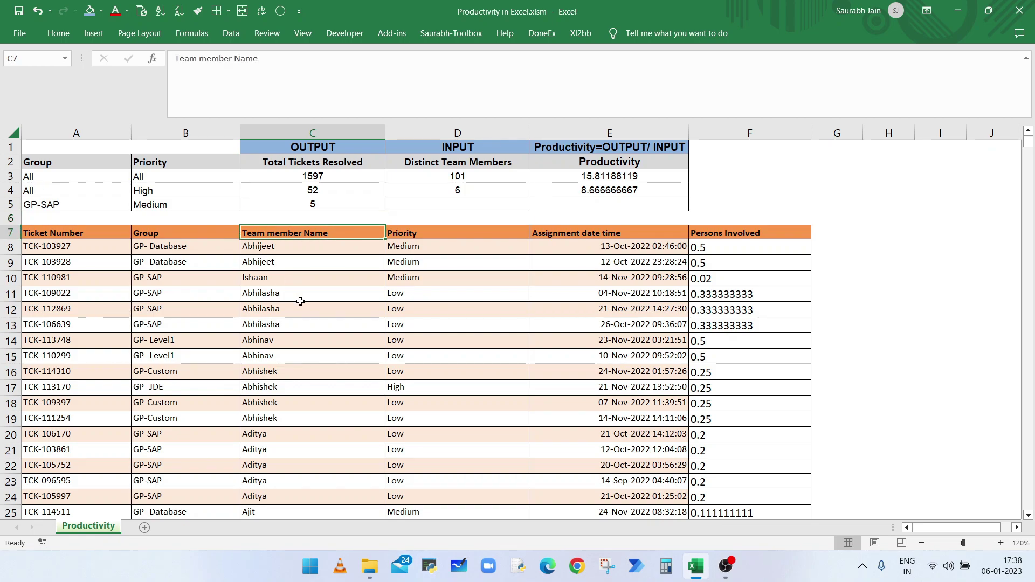
key(ctrl+shift+l)
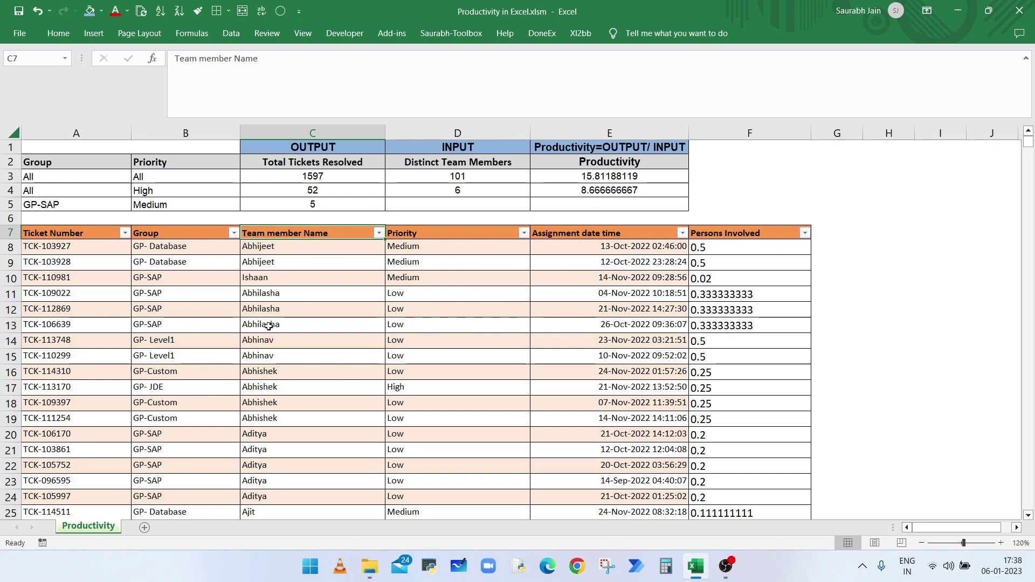
click(524, 233)
click(387, 381)
click(387, 417)
click(448, 508)
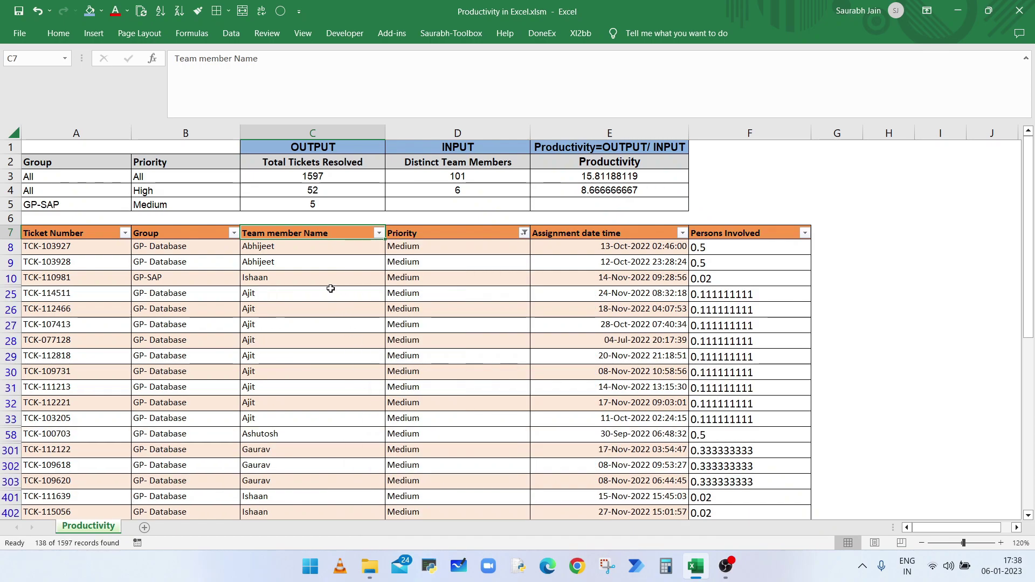
click(233, 233)
click(140, 394)
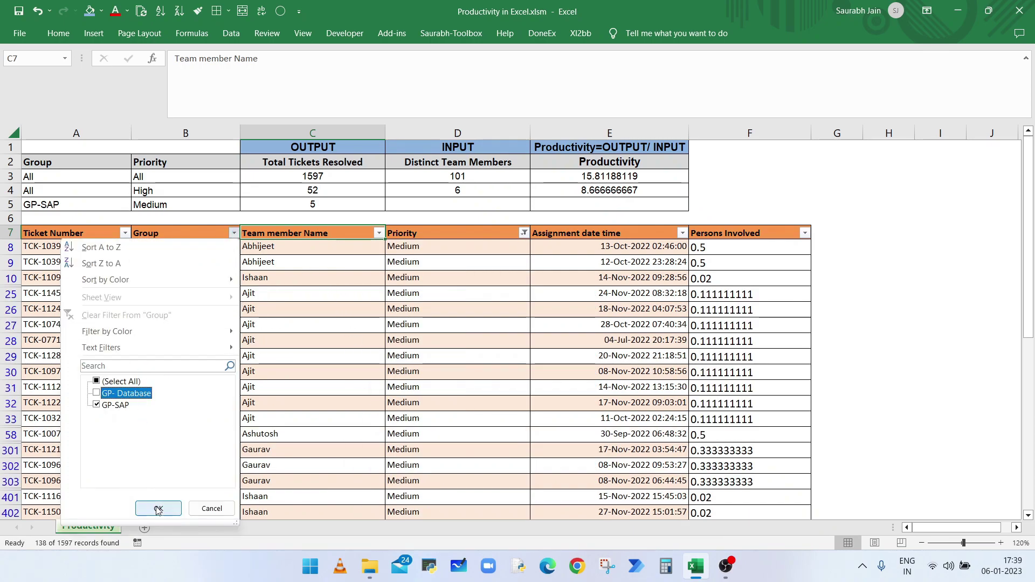
click(158, 509)
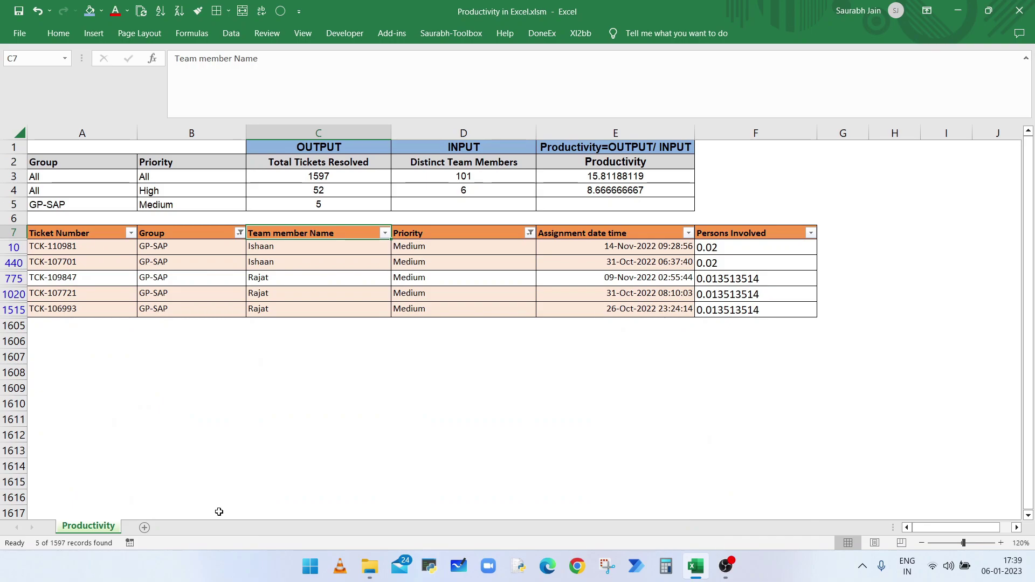
key(ctrl+shift+l)
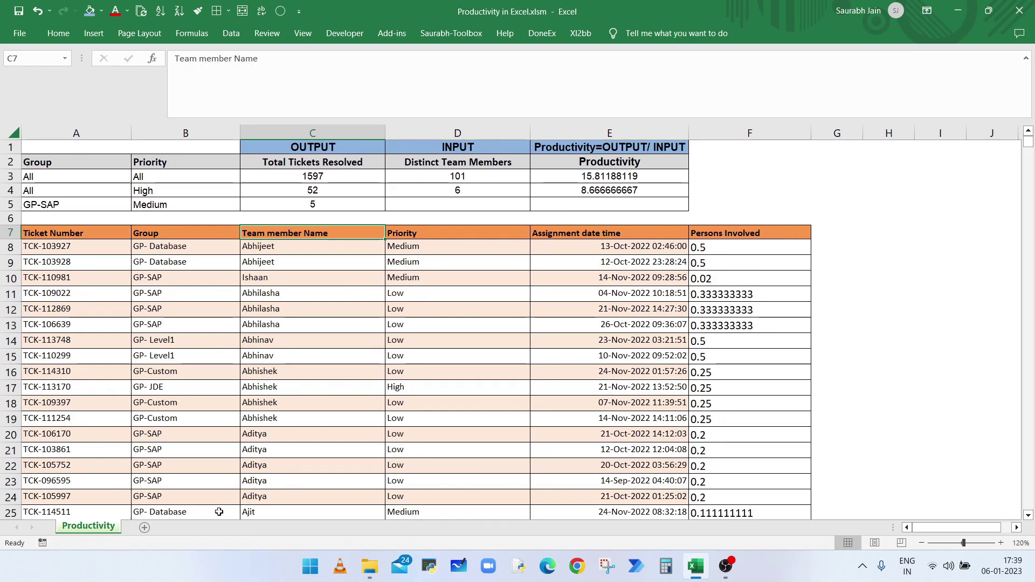
- Start a SUMPRODUCT formula in D5 with the priority condition --($B$5=$D$8:$D$1604) followed by a multiplication sign
click(418, 204)
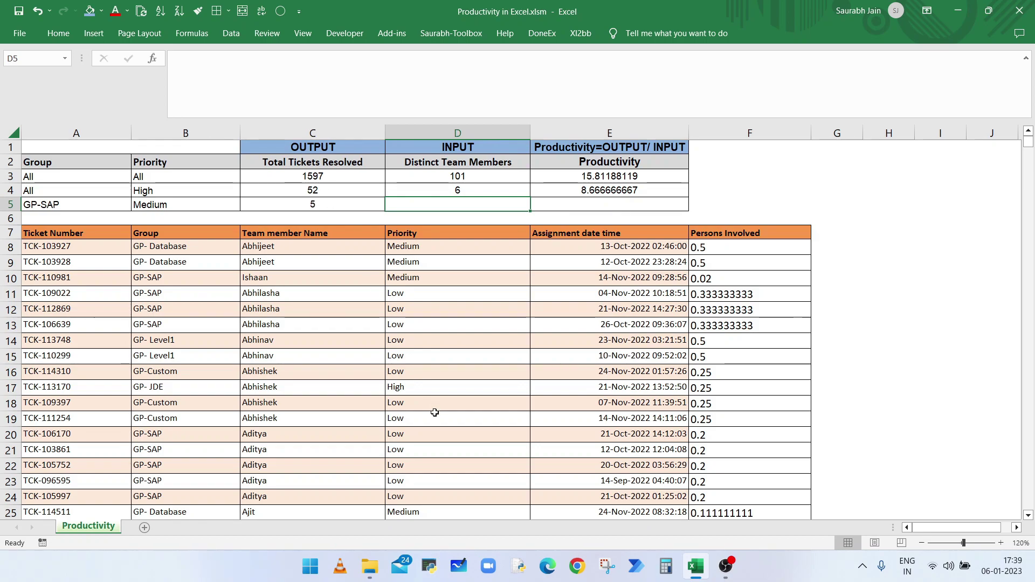
text(=)
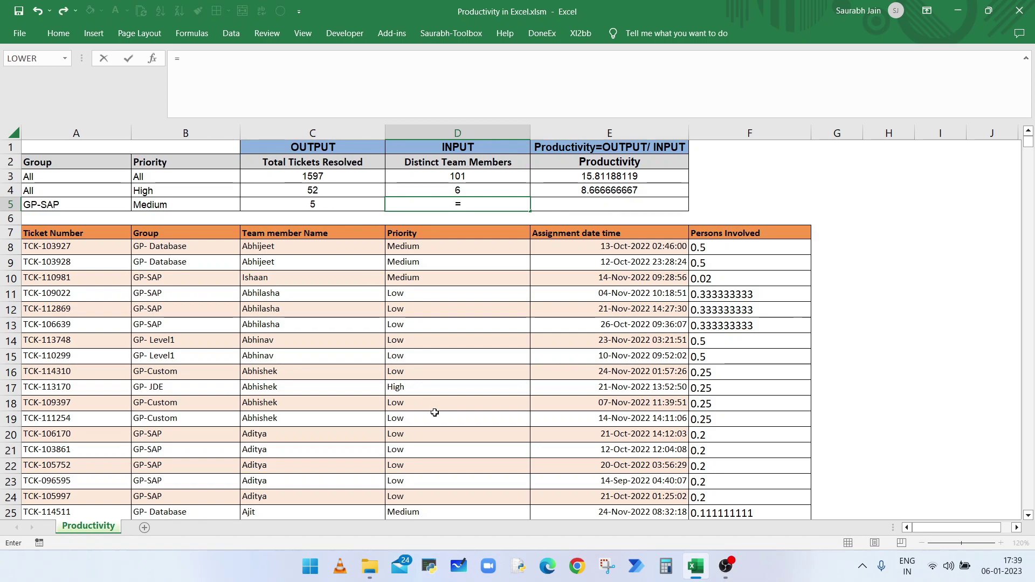
text(SU)
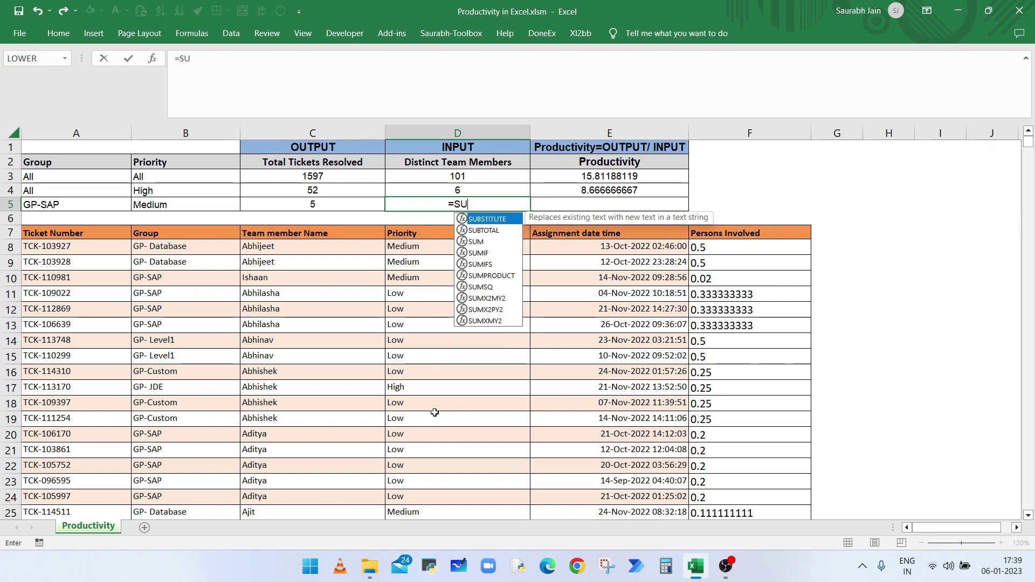
text(MPRODUCT()
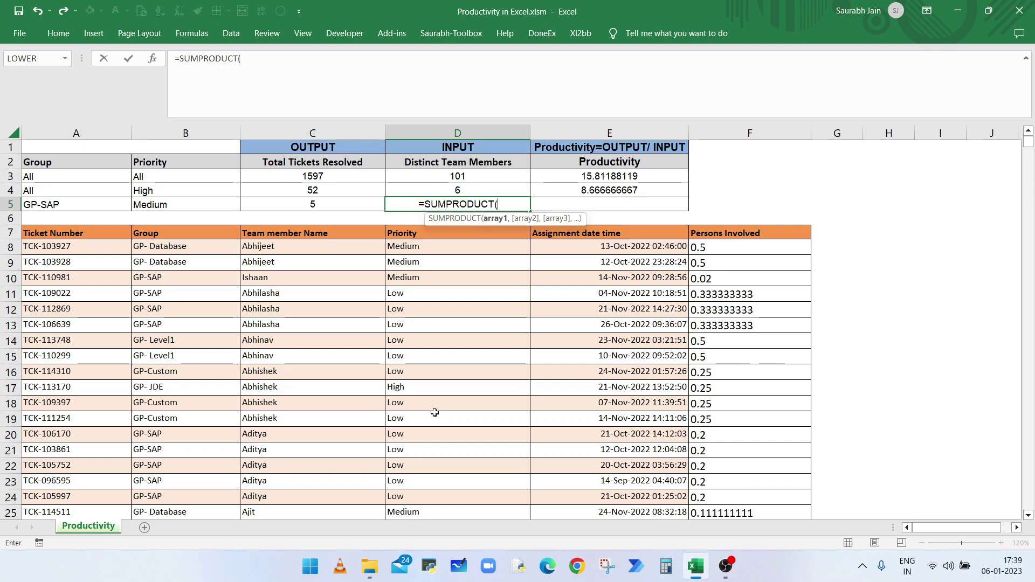
text(--)
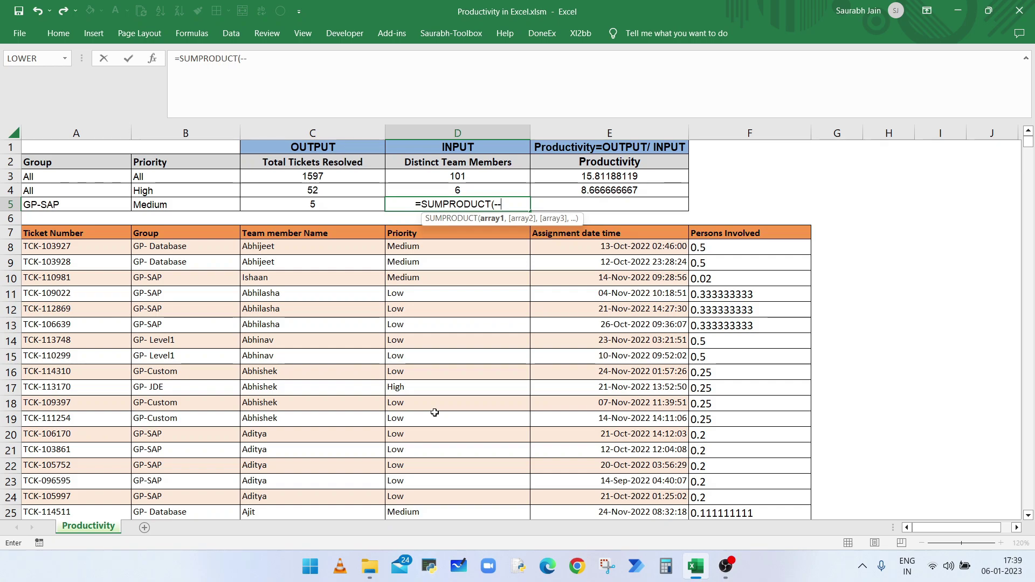
text(()
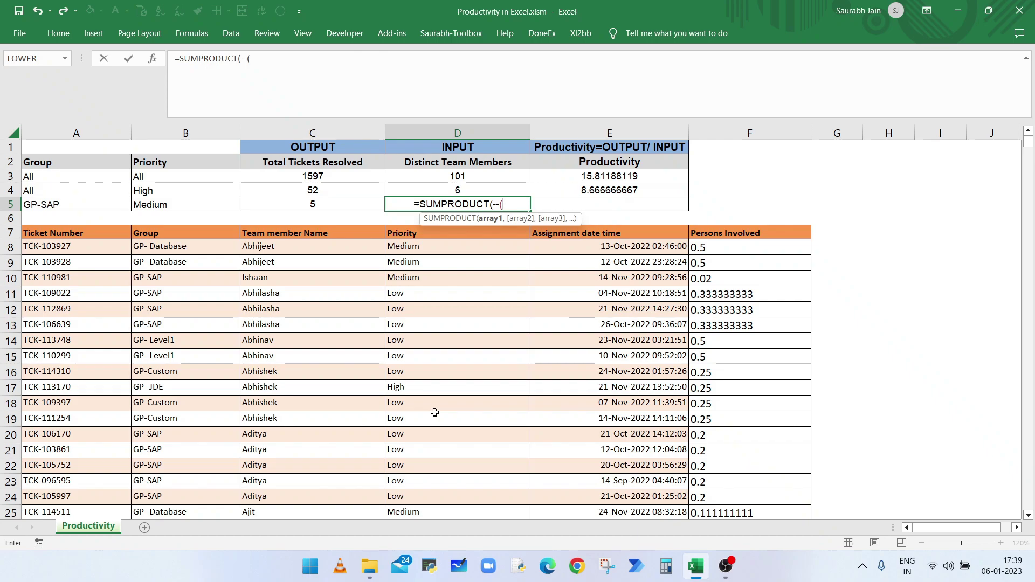
click(161, 205)
key(F4)
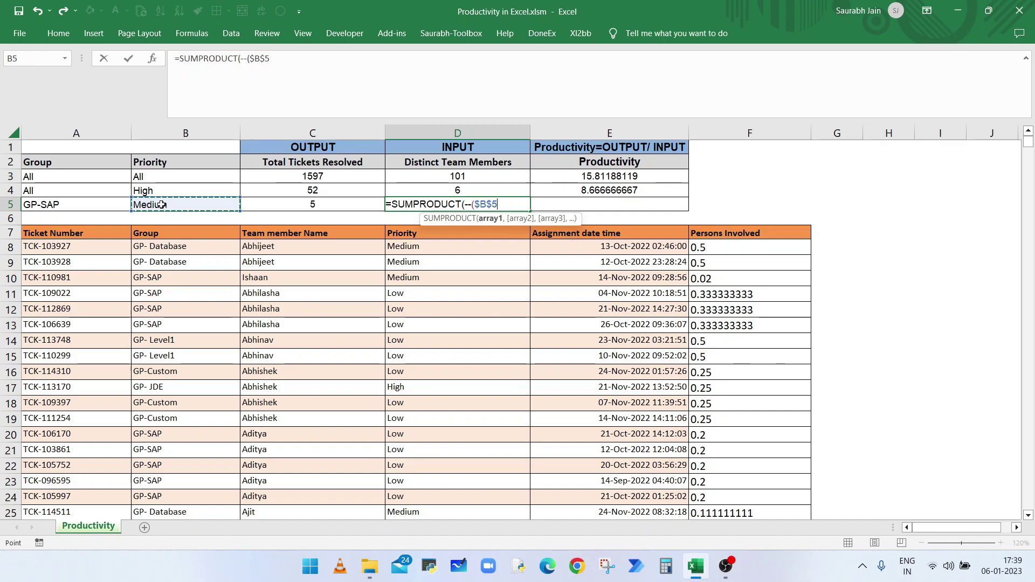
text(=)
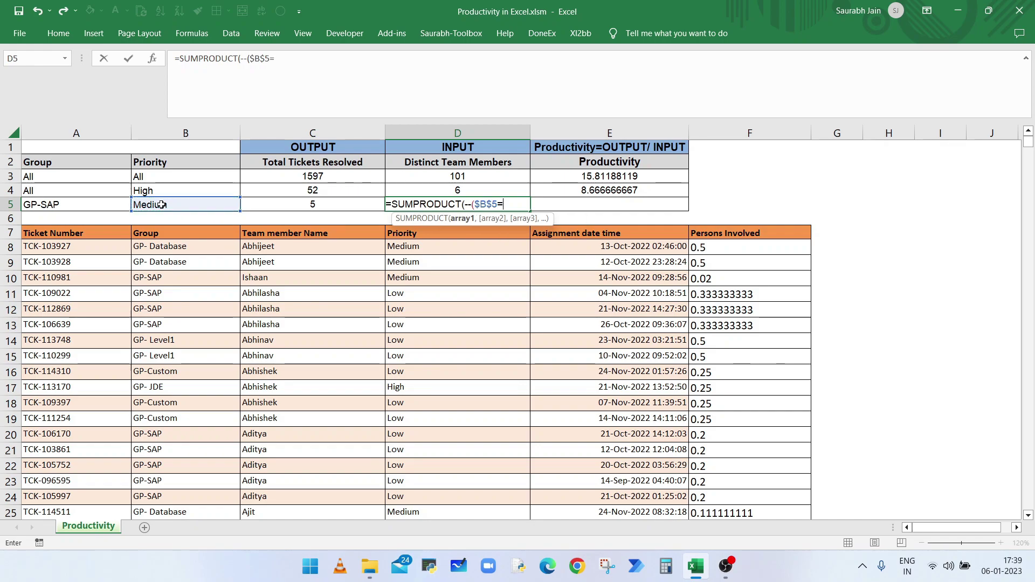
click(418, 246)
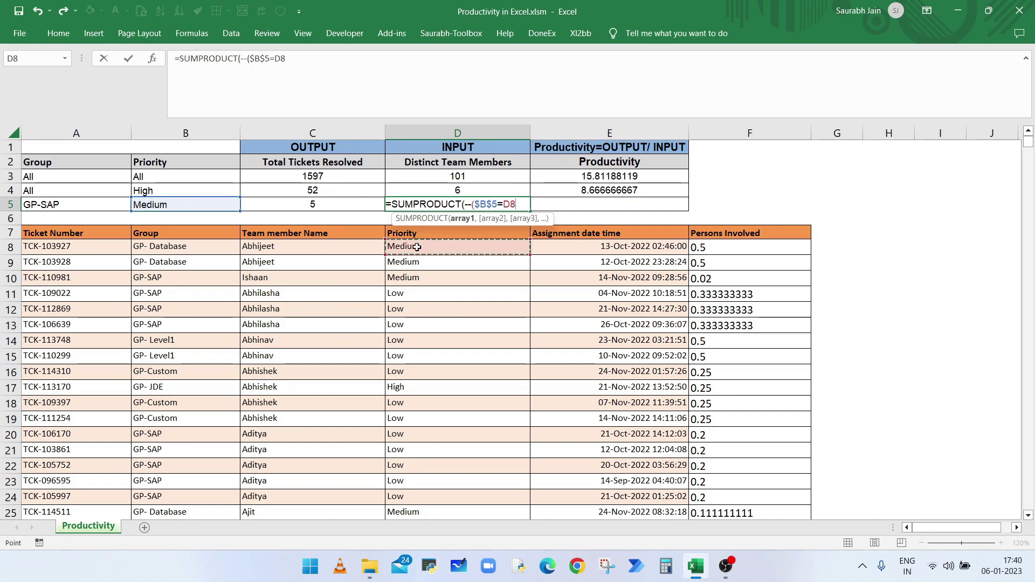
key(ctrl+shift+Down)
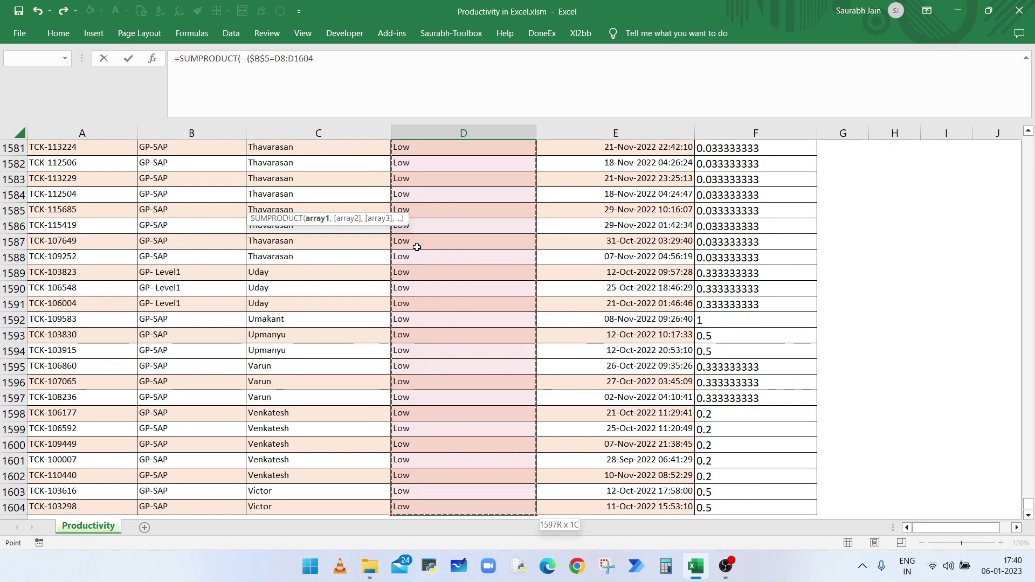
key(ctrl+BackSpace)
key(F4)
text()*)
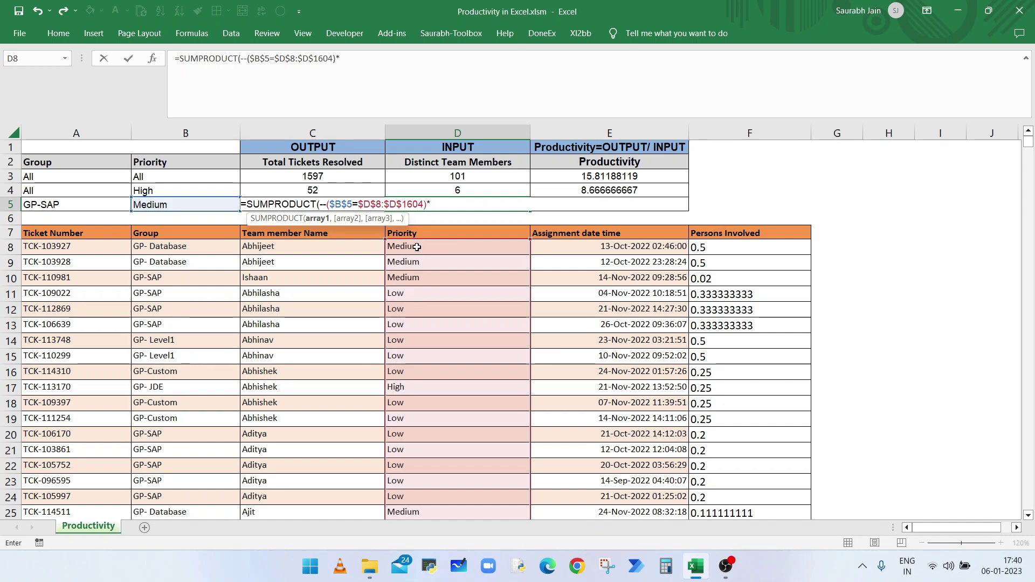
- Add the group condition ($A$5=$B$8:$B$1604) to the SUMPRODUCT formula in D5
text(()
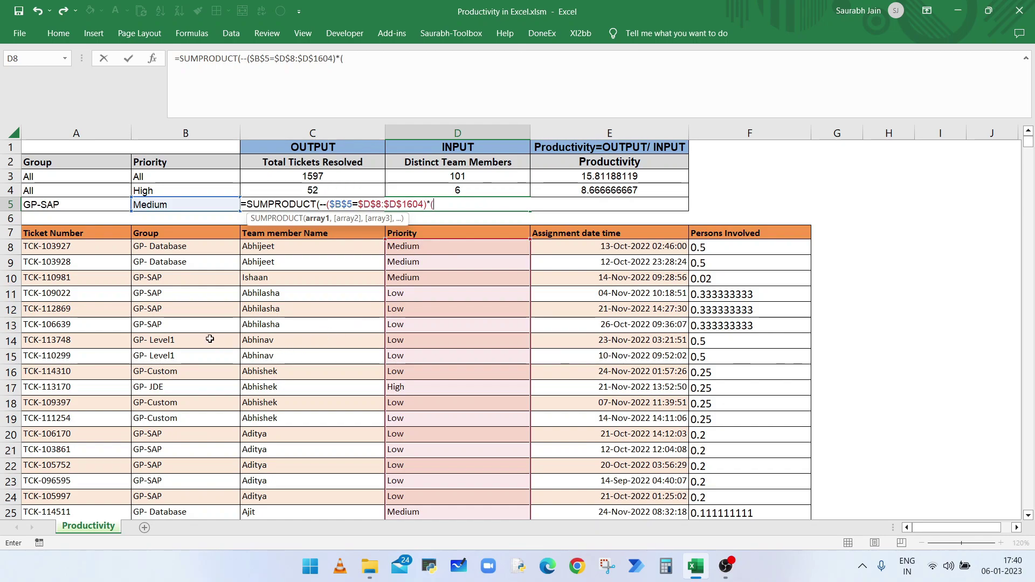
click(89, 204)
click(502, 57)
key(F4)
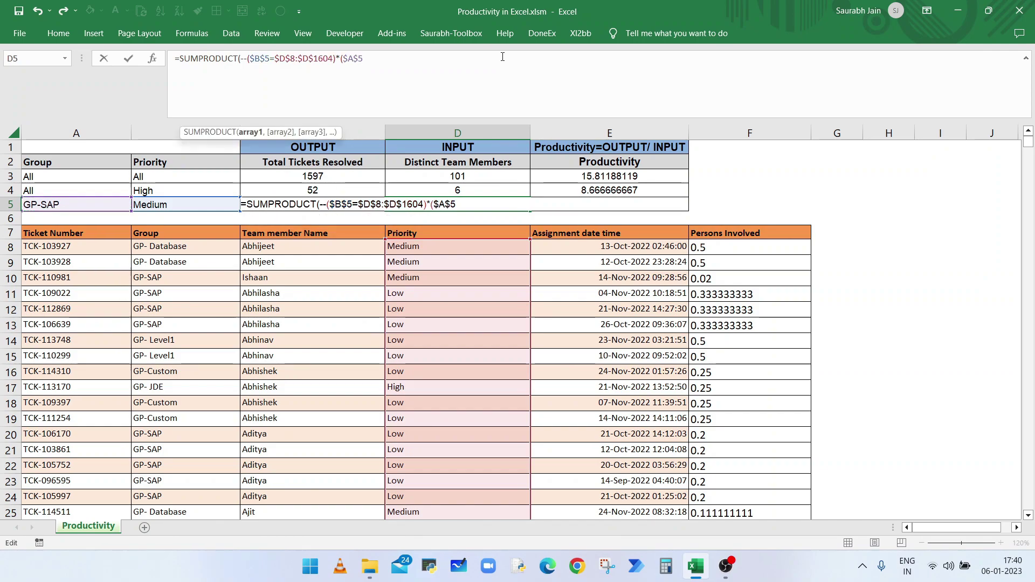
text(=)
click(196, 249)
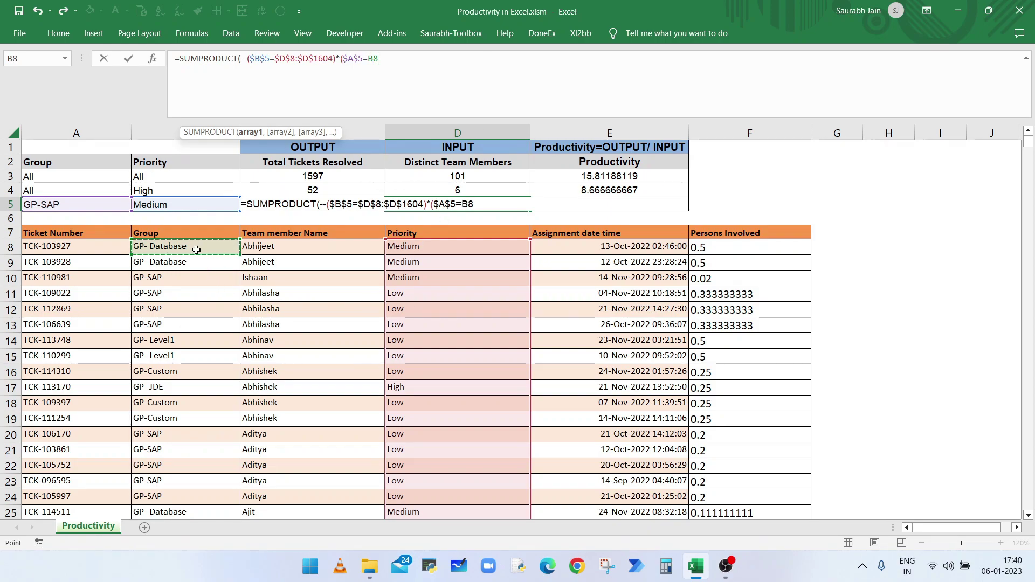
key(ctrl+shift+Down)
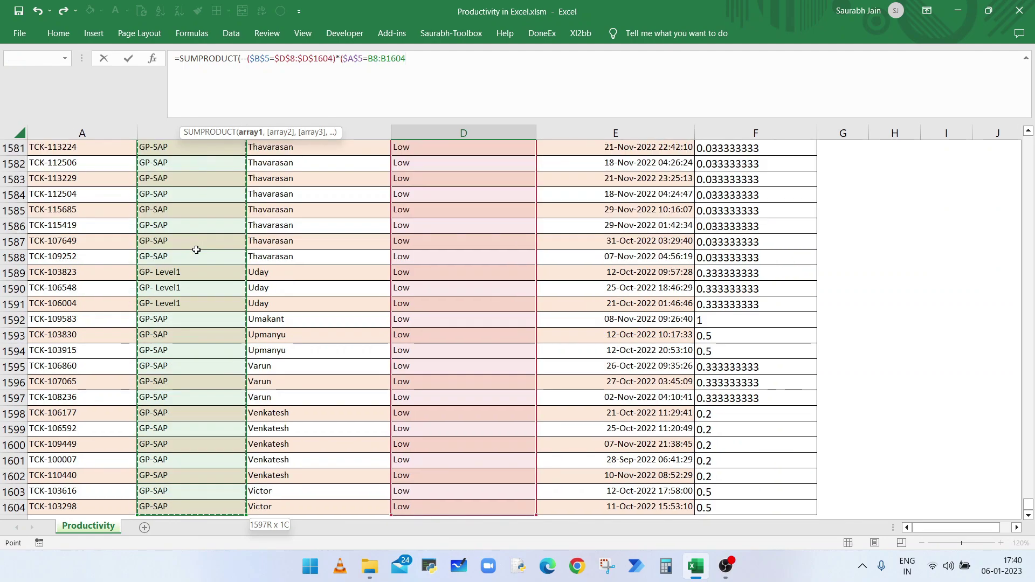
key(F4)
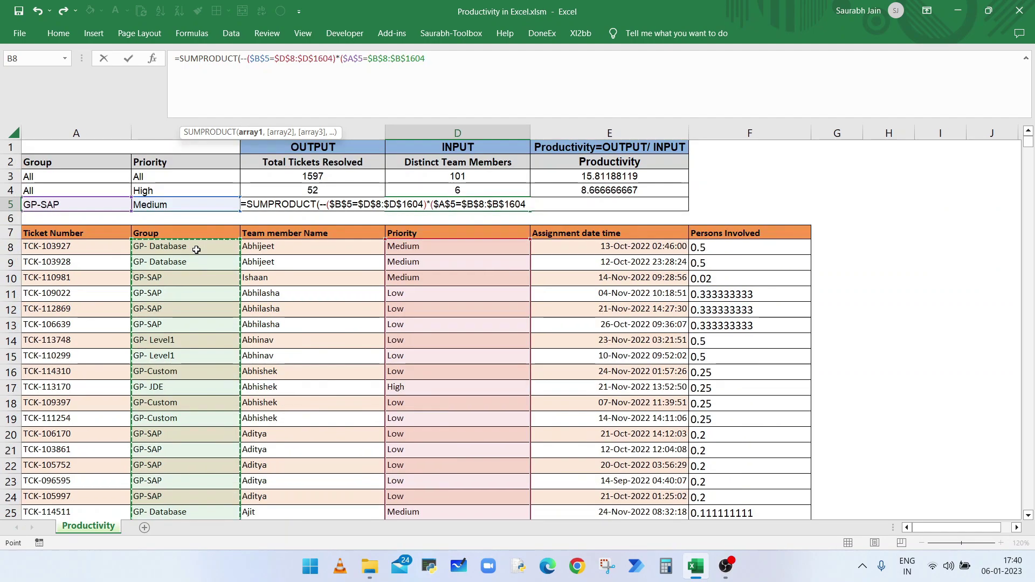
text())
- Insert a double minus sign (--) in front of the group condition in the D5 formula
key(F2)
key(Left)
key(Left)
key(Left)
key(Left)
key(Left)
key(Left)
key(Left)
key(Left)
key(Left)
key(Left)
key(Left)
key(Left)
key(Left)
key(Left)
key(Left)
key(Left)
key(Left)
key(Left)
key(Left)
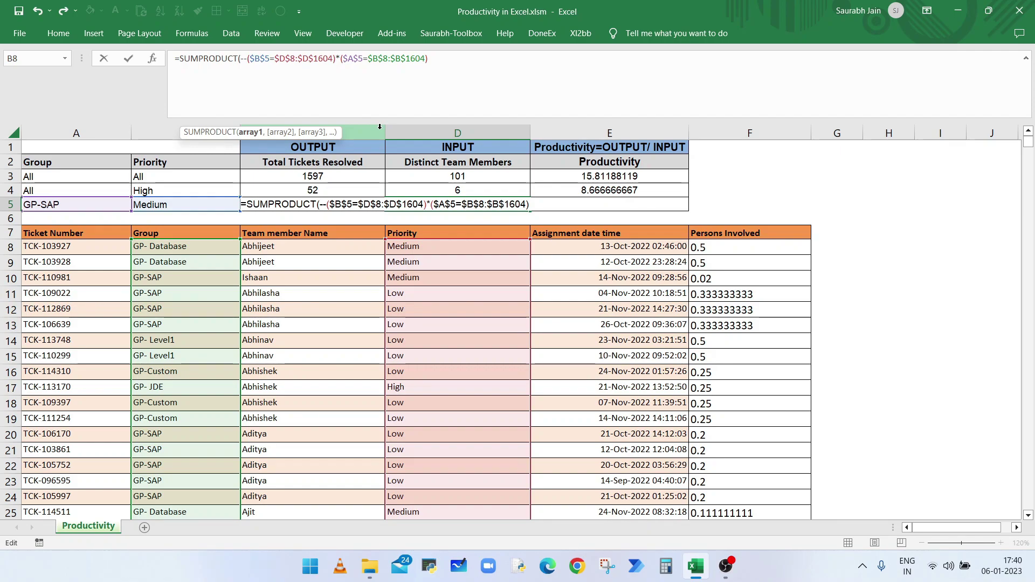
text(--)
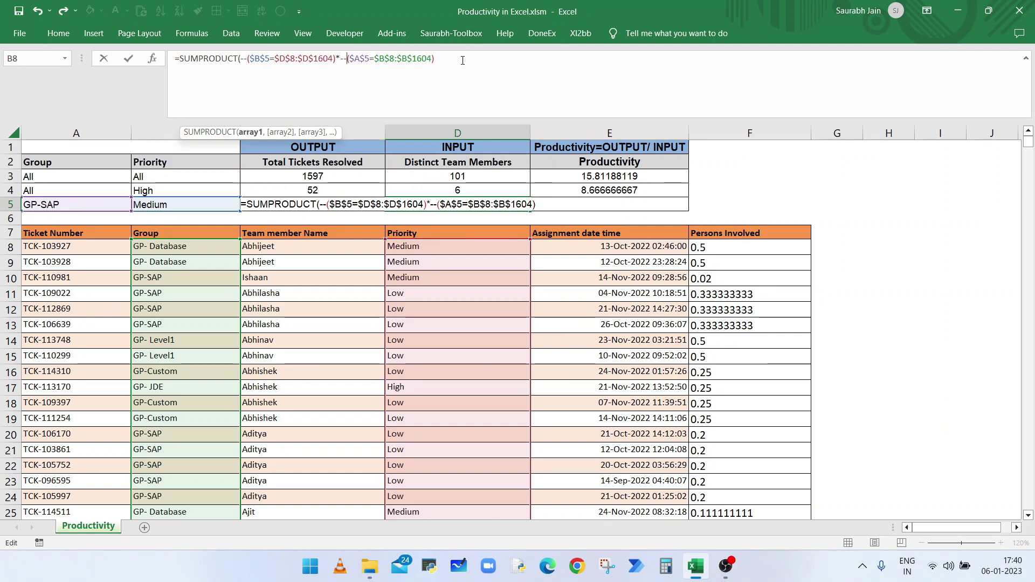
- Append a multiplication by (1/COUNTIFS( to the end of the D5 formula
click(439, 67)
text(*()
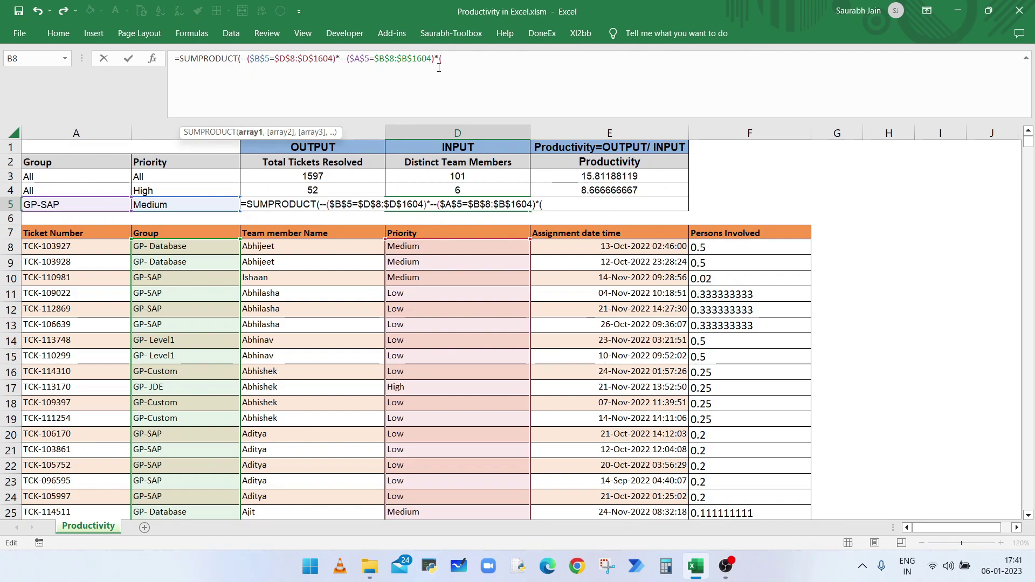
text(1)
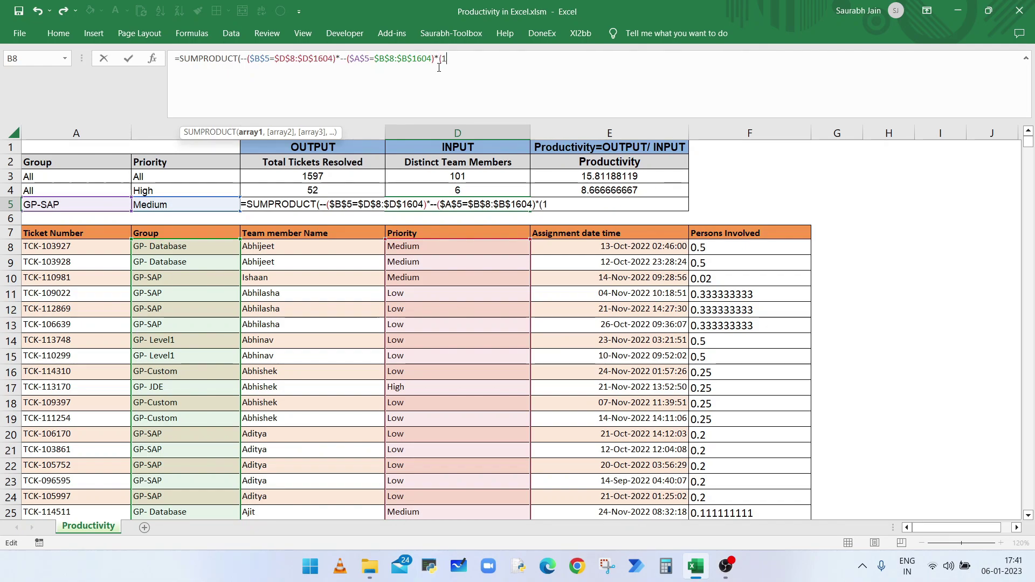
text(/COUNTIFS)
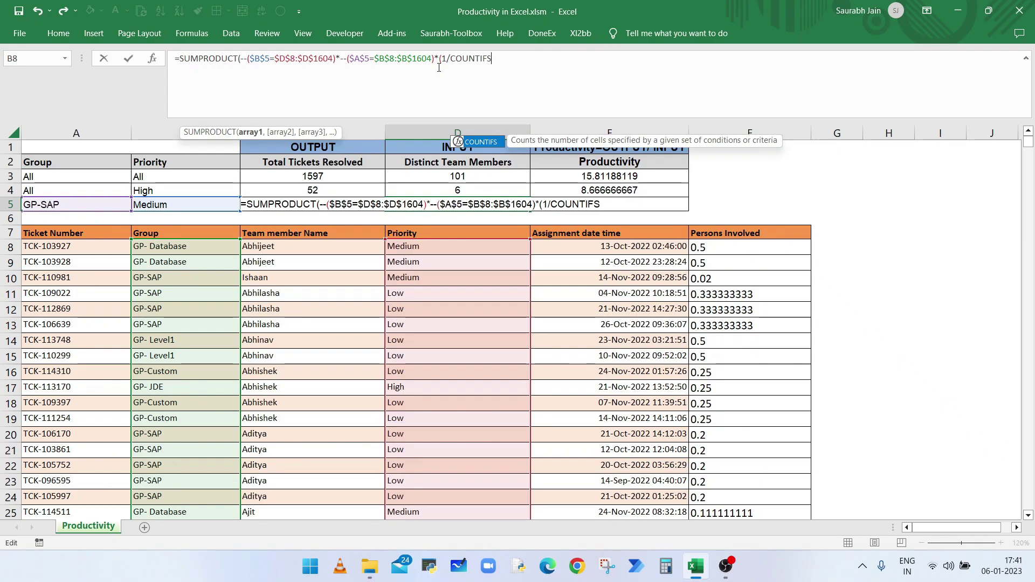
text(()
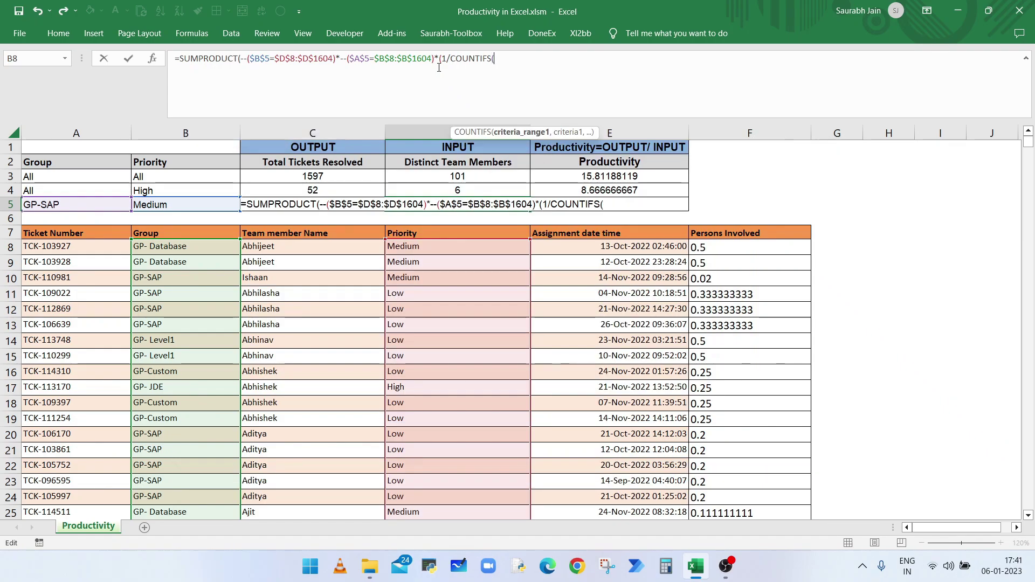
- Use the team member names $C$8:$C$1604 as both the first range and the first criteria of the COUNTIFS
click(319, 248)
key(ctrl+shift+Down)
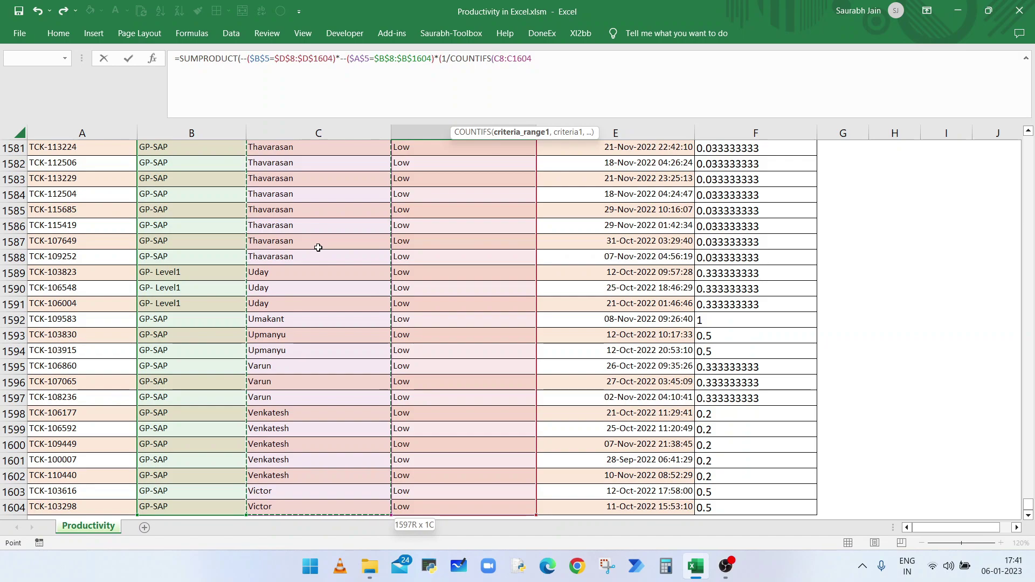
key(F4)
text(,)
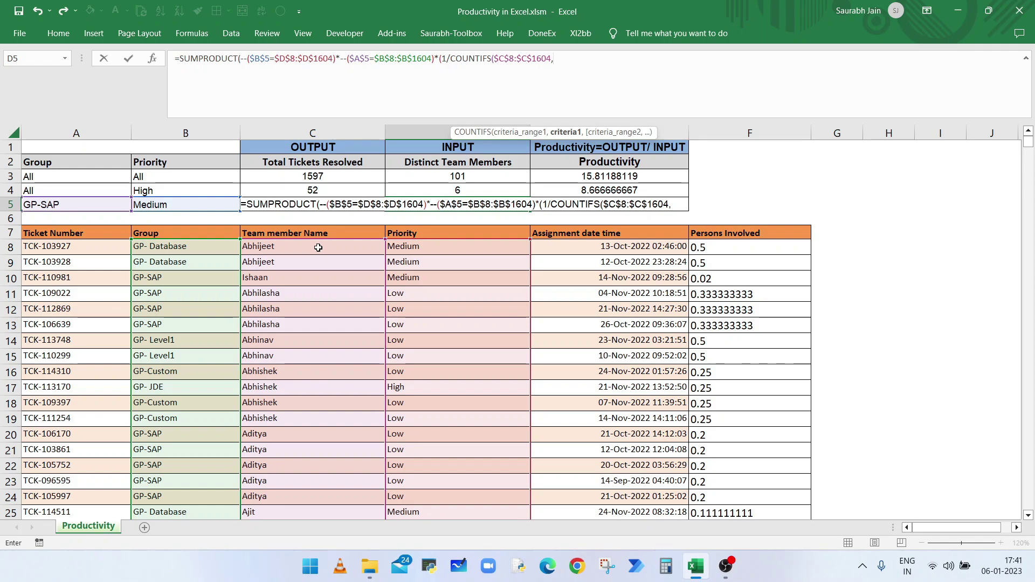
click(318, 247)
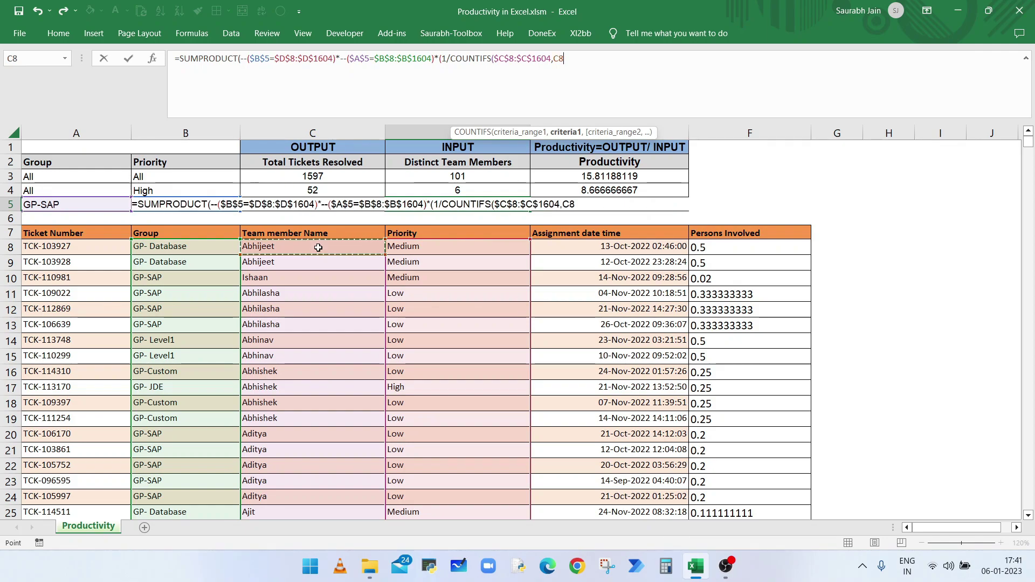
key(ctrl+shift+Down)
key(F4)
text(,)
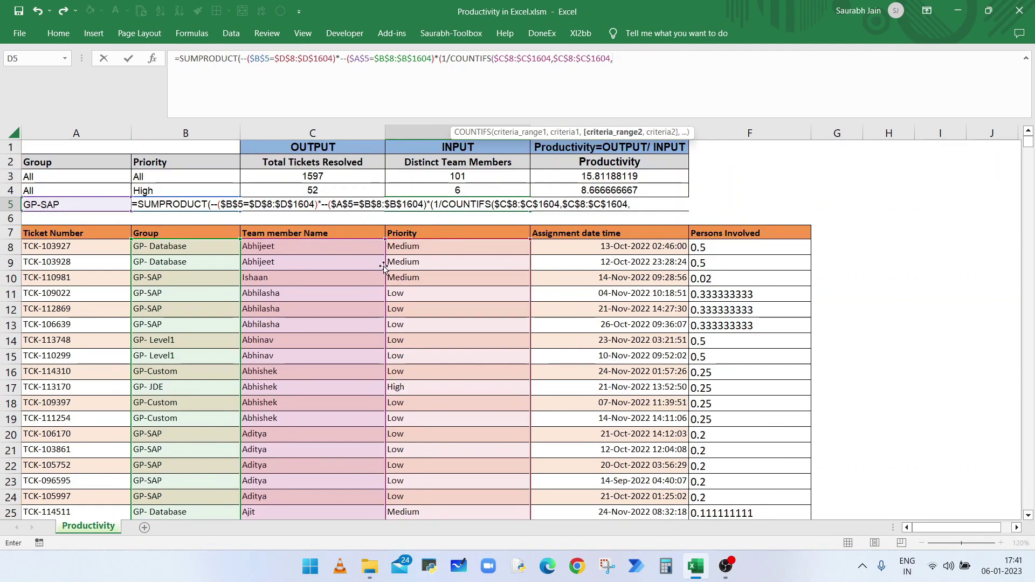
- Add the priority range $D$8:$D$1604 with criteria $B$5 to the COUNTIFS in D5
click(423, 248)
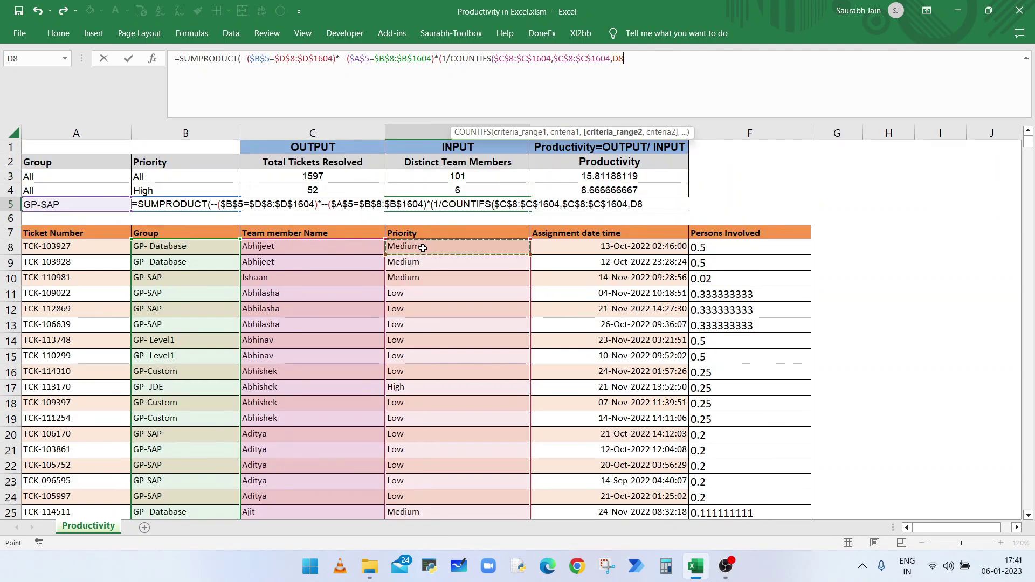
key(ctrl+shift+Down)
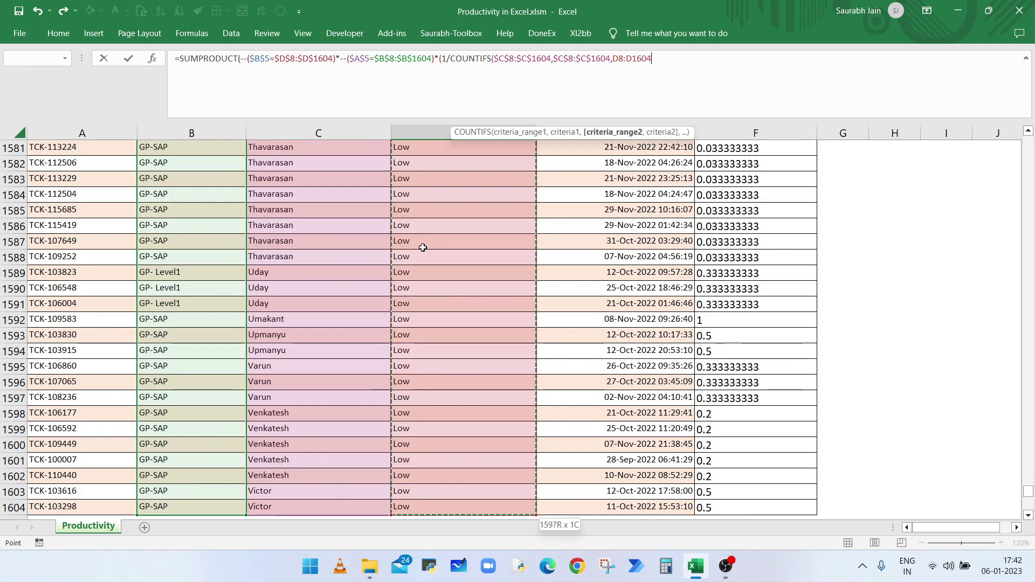
key(ctrl+BackSpace)
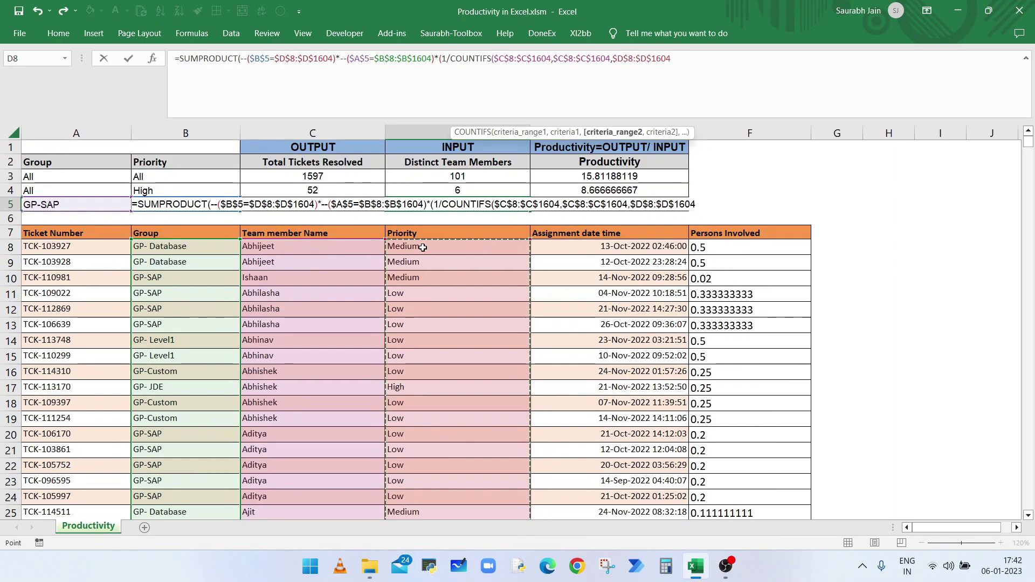
text(,)
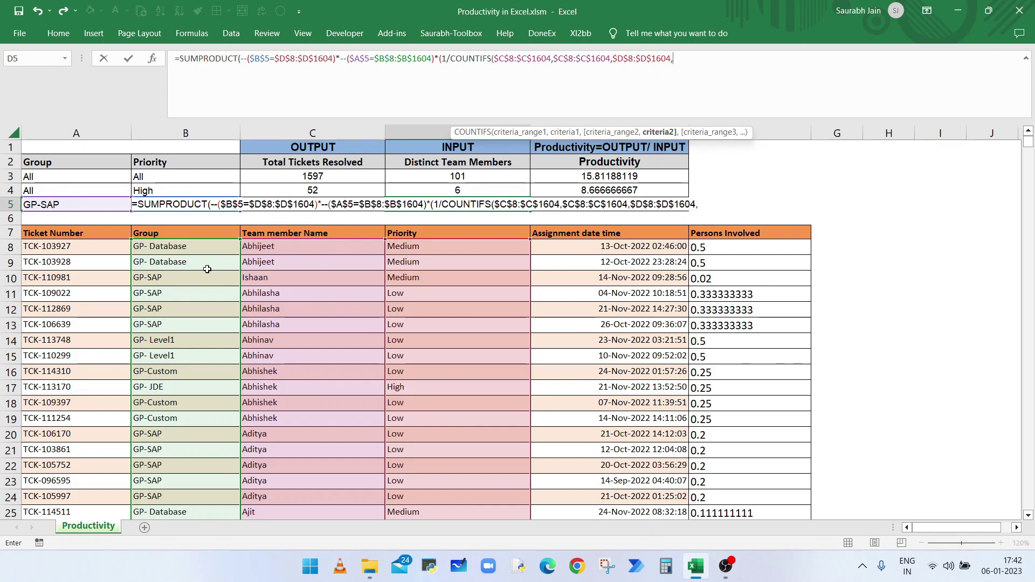
text($B$5,)
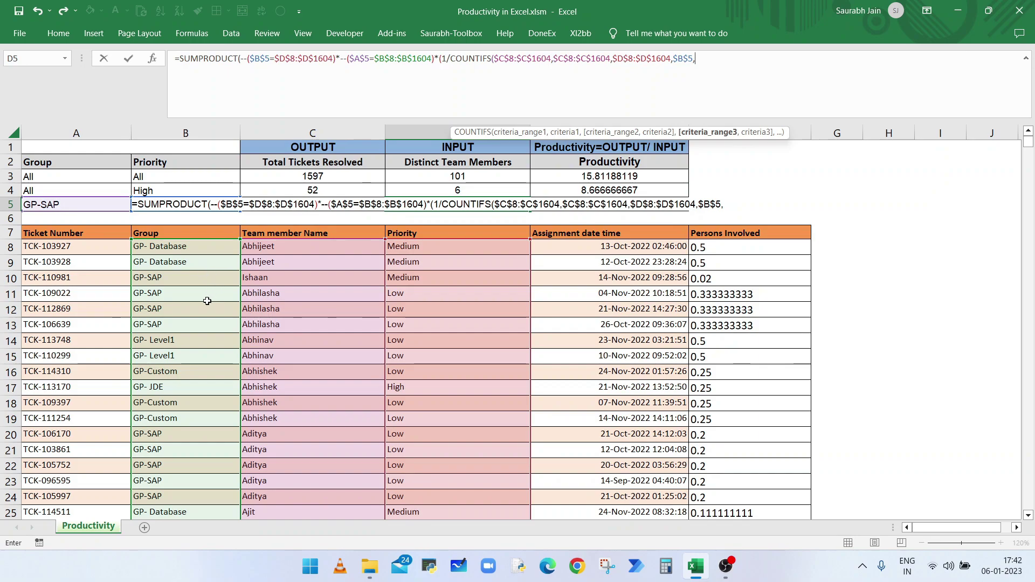
- Add the group range $B$8:$B$1604 with criteria $A$5 to the COUNTIFS and close its parenthesis
click(183, 249)
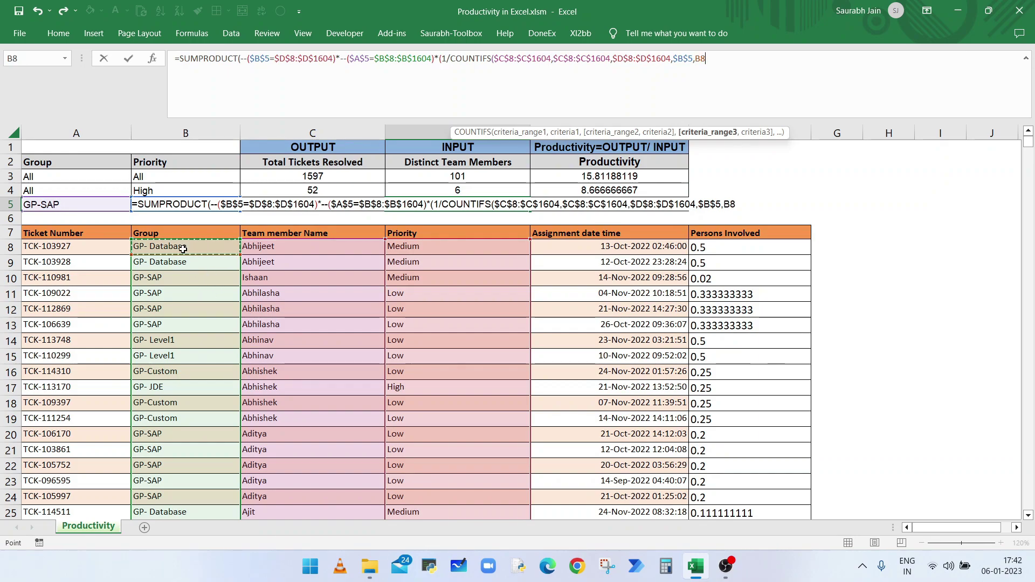
key(ctrl+shift+Down)
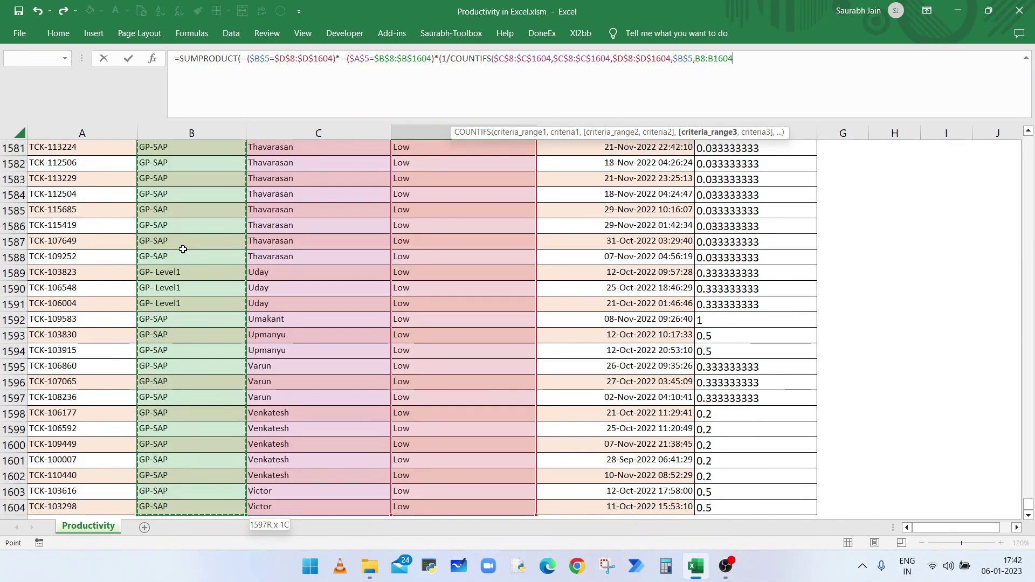
key(F4)
text(,)
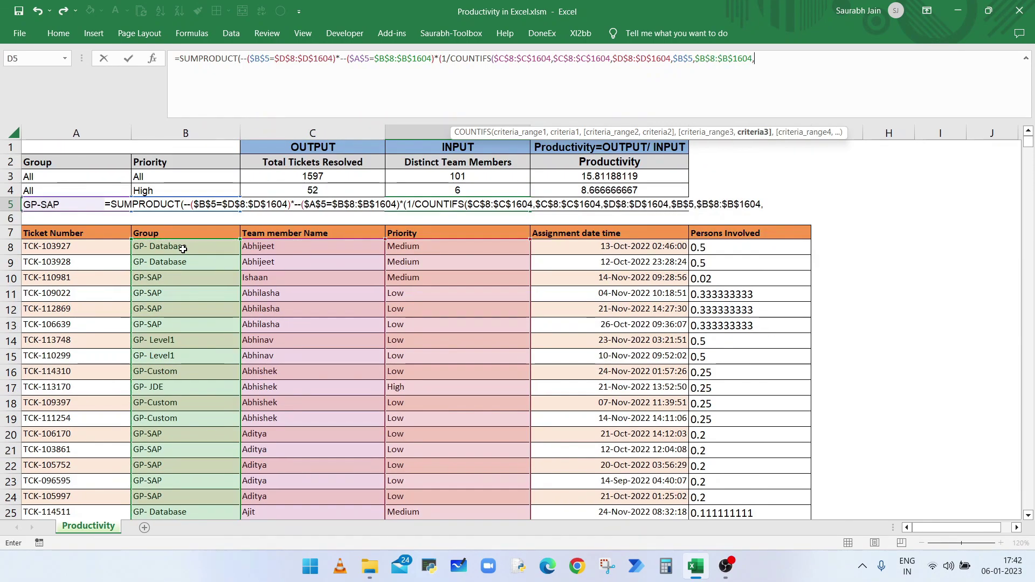
click(40, 206)
key(F4)
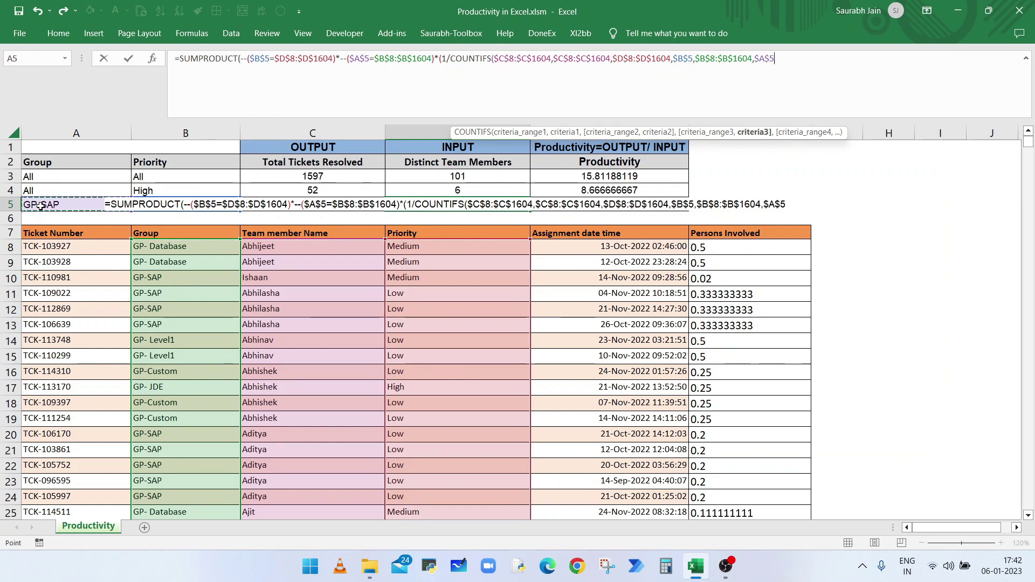
text())
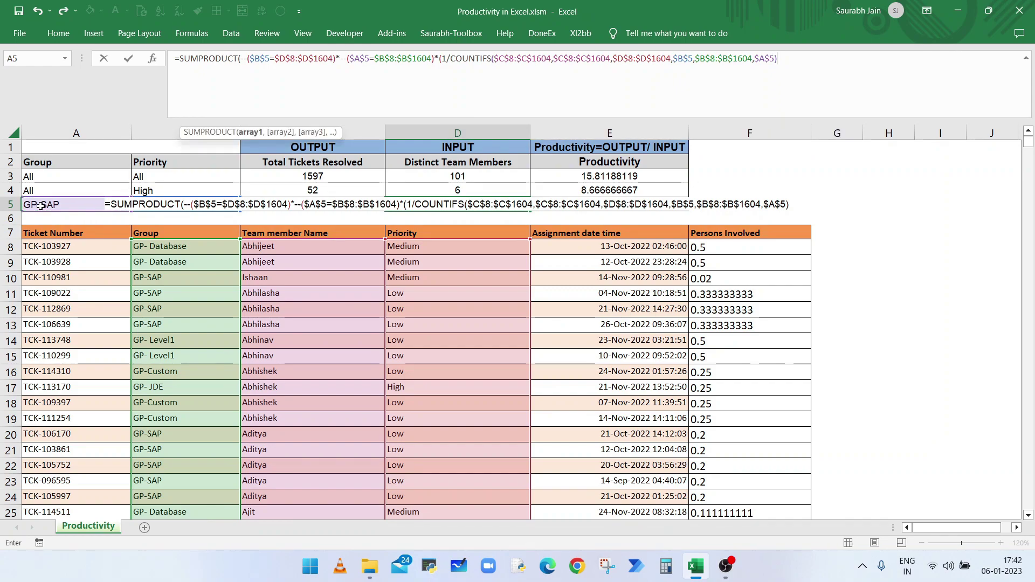
- Wrap the 1/COUNTIFS part in IFERROR with 0 as the error value and enter D5 as an array formula
click(441, 61)
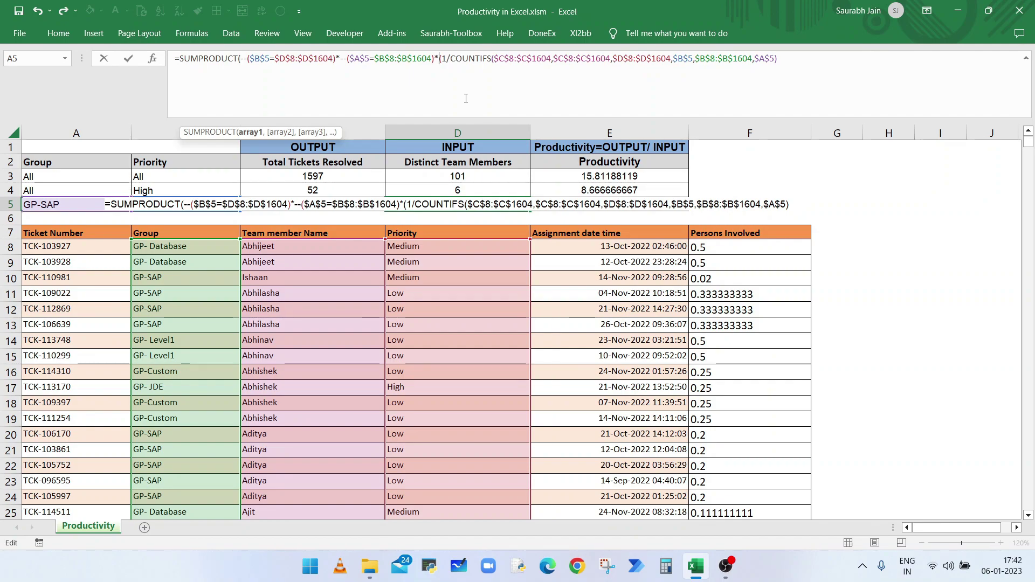
text(IF)
text(ERROR)
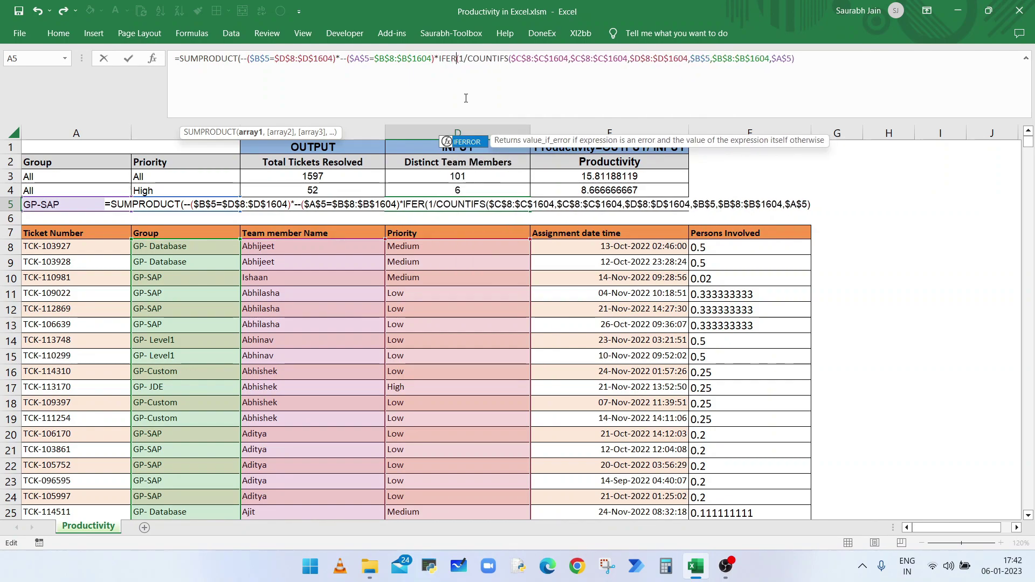
key(End)
text(,0)
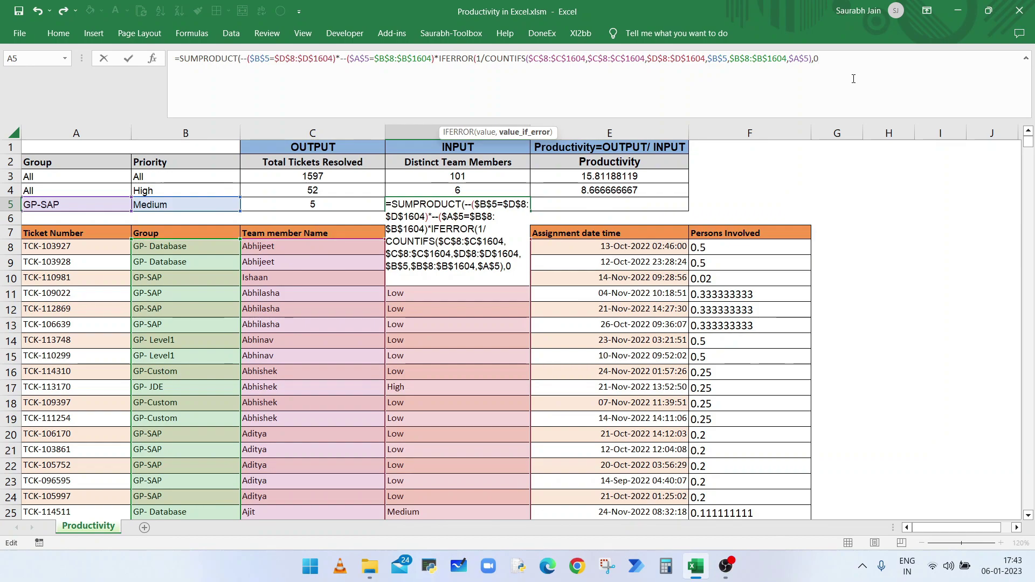
text())
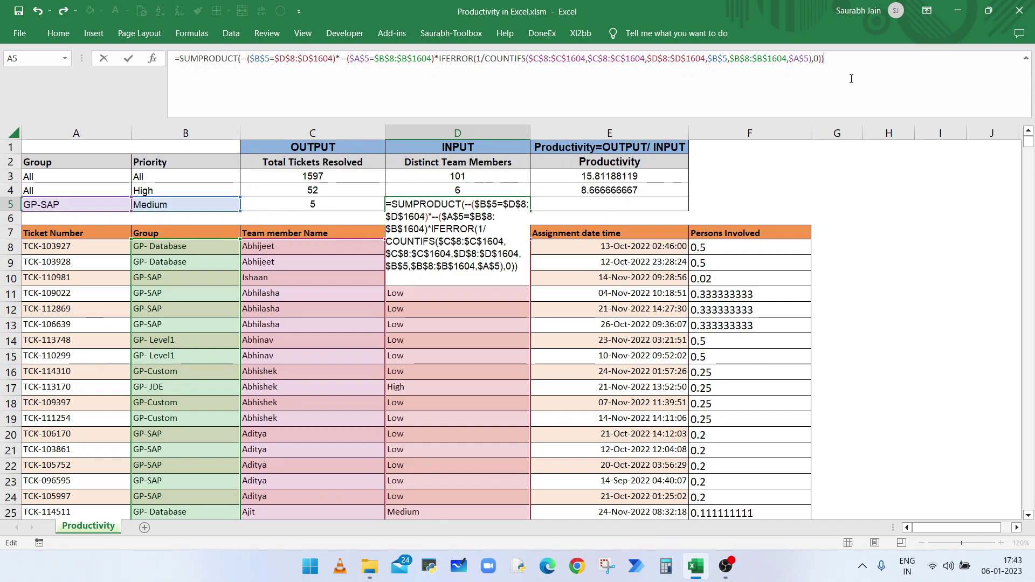
key(ctrl+shift+Return)
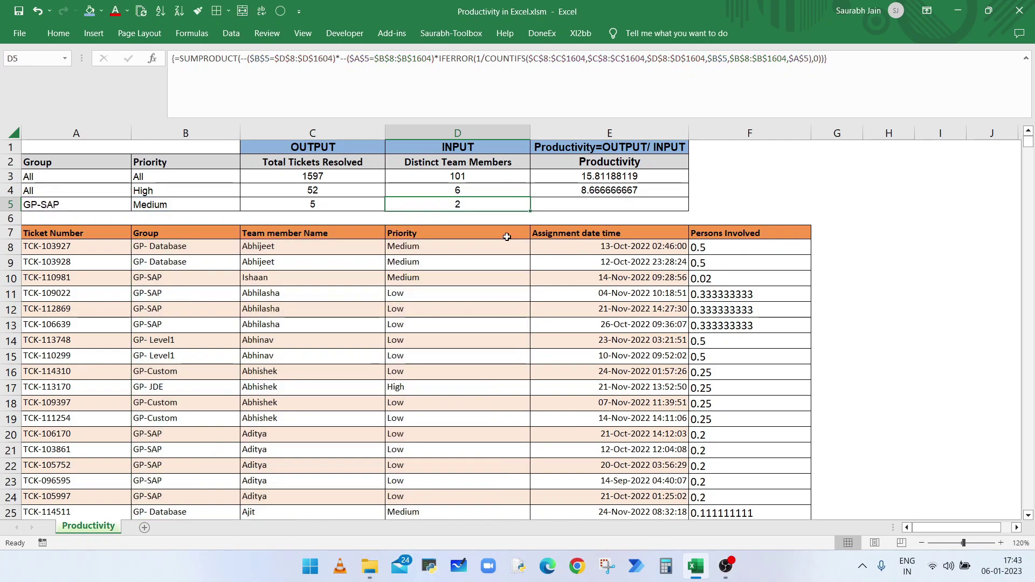
- Filter the ticket list by Medium priority and group GP-SAP to check the distinct team members
click(473, 231)
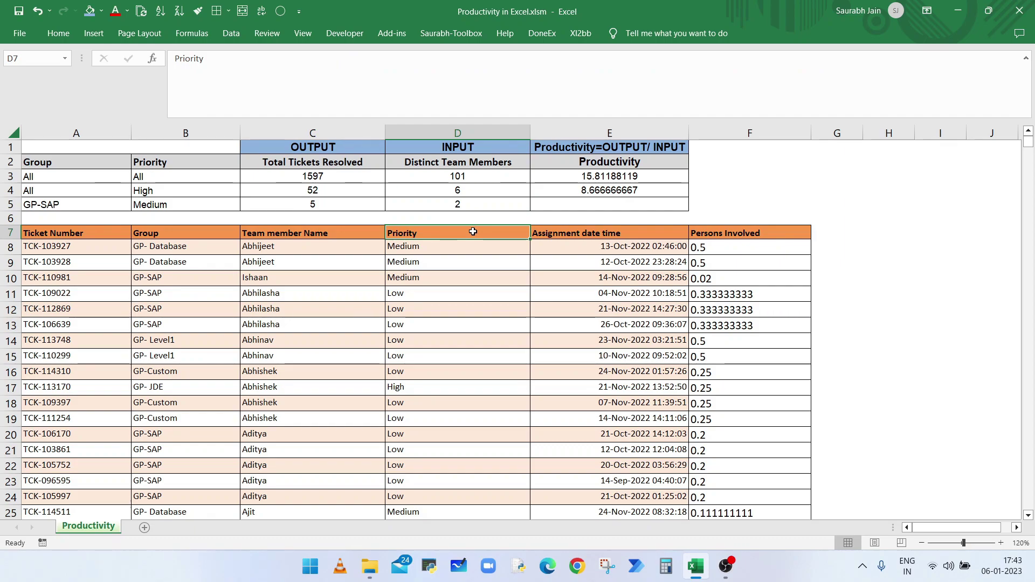
key(ctrl+shift+l)
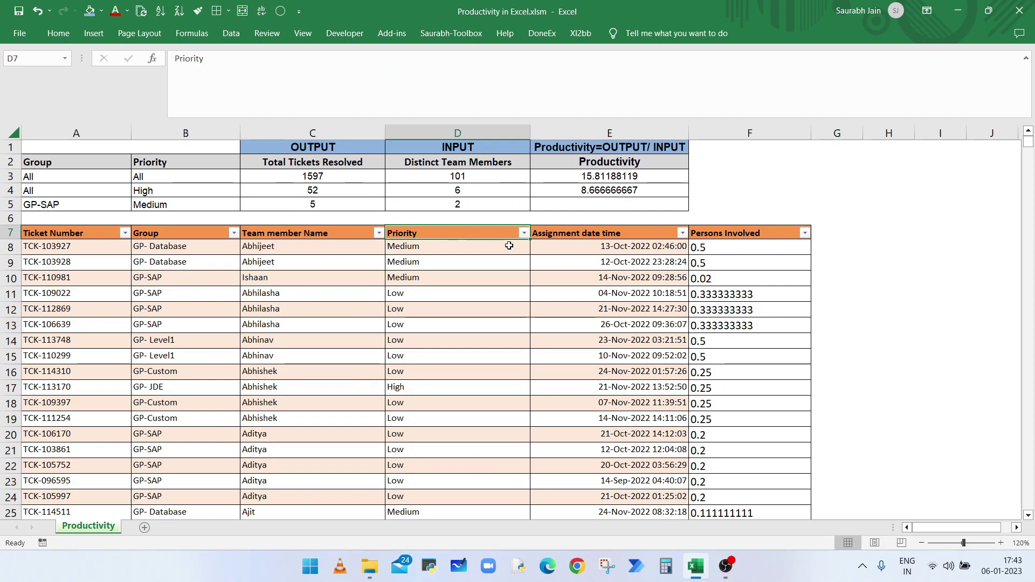
click(523, 232)
click(419, 383)
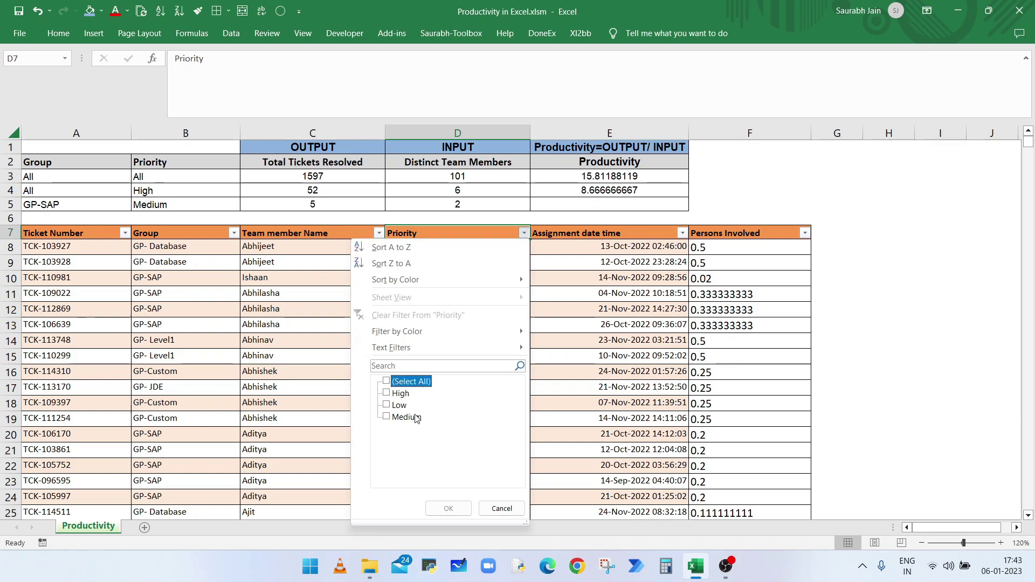
click(412, 418)
click(438, 505)
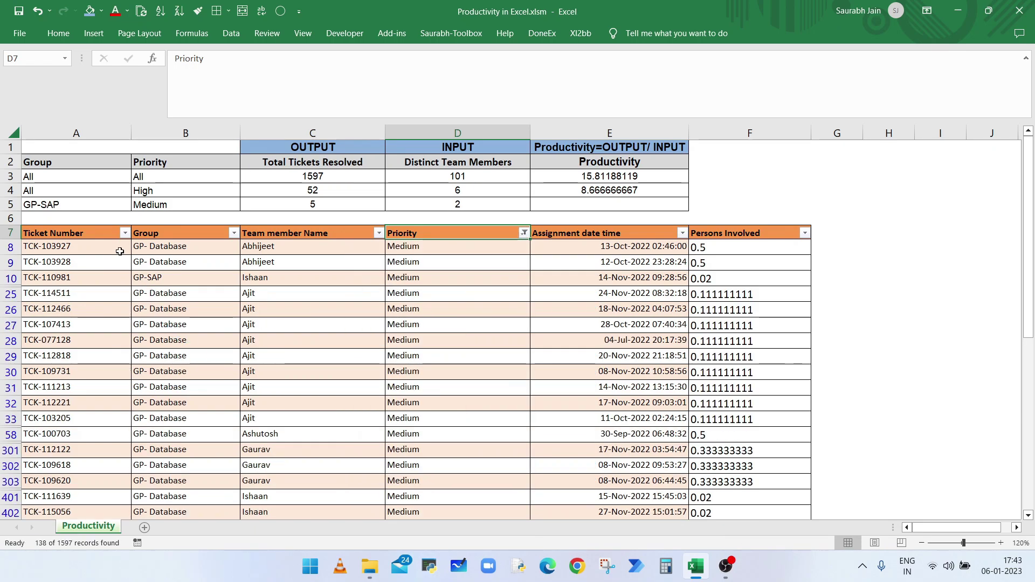
click(234, 232)
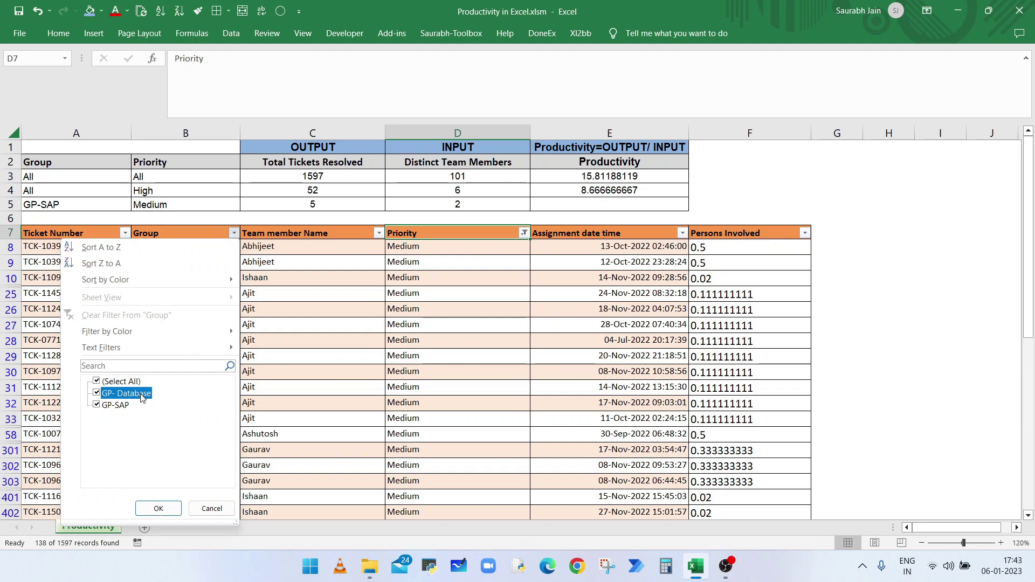
click(84, 393)
click(154, 507)
- Calculate the GP-SAP Medium productivity in E5 with the formula =C5/D5
click(616, 204)
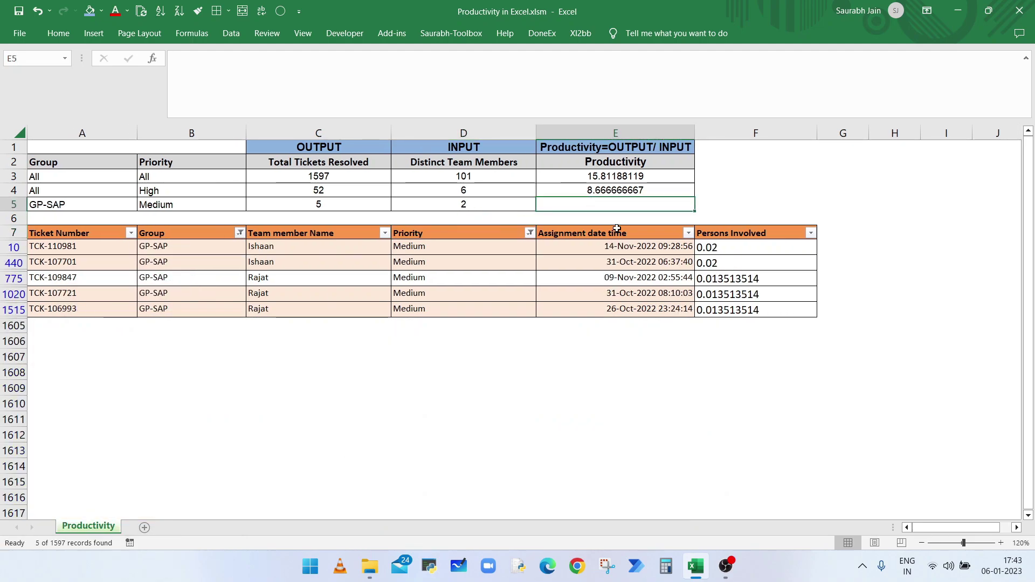
text(=)
key(Left)
key(Left)
key(Left)
key(Right)
text(/)
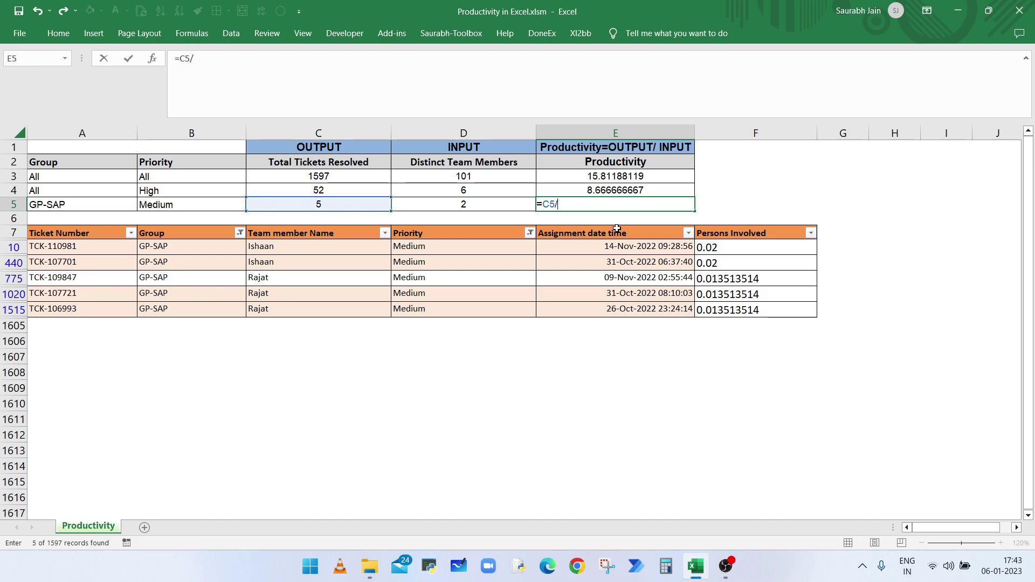
key(Left)
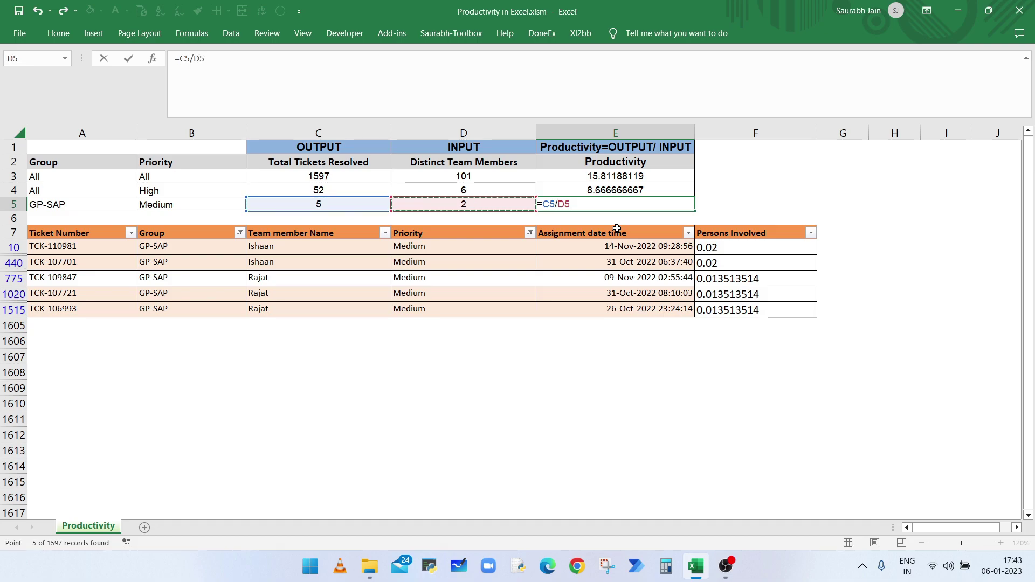
key(Return)
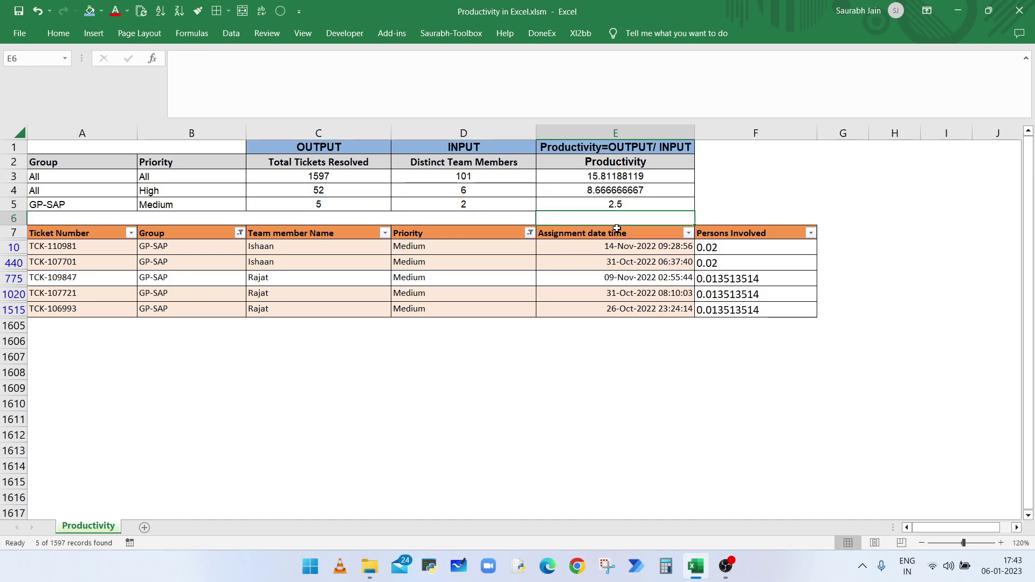